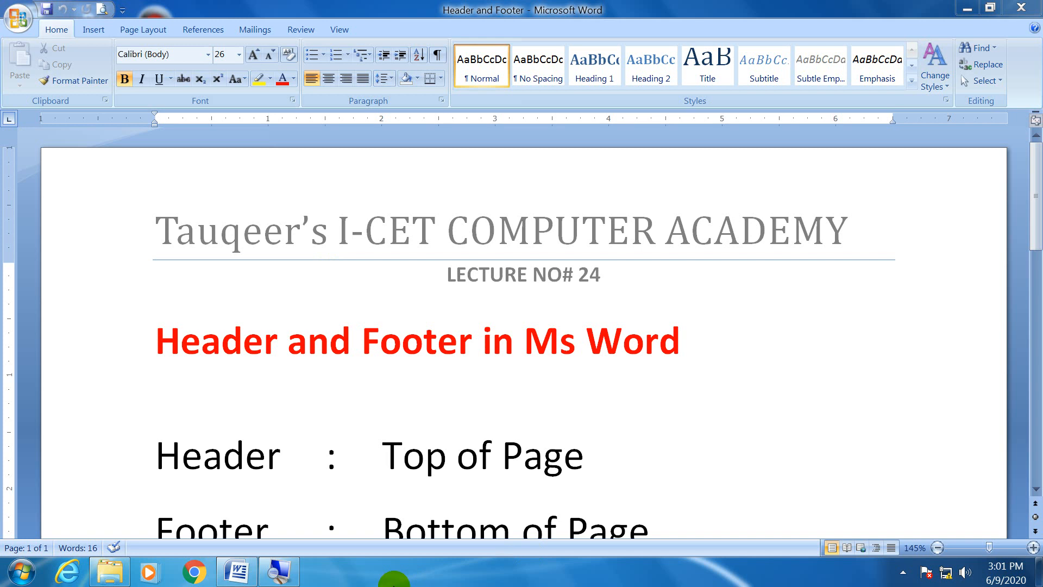
Review the lecture document's header text, its header and footer definitions, and the top margin boundary.
click(479, 489)
scroll(479, 488, down, 3)
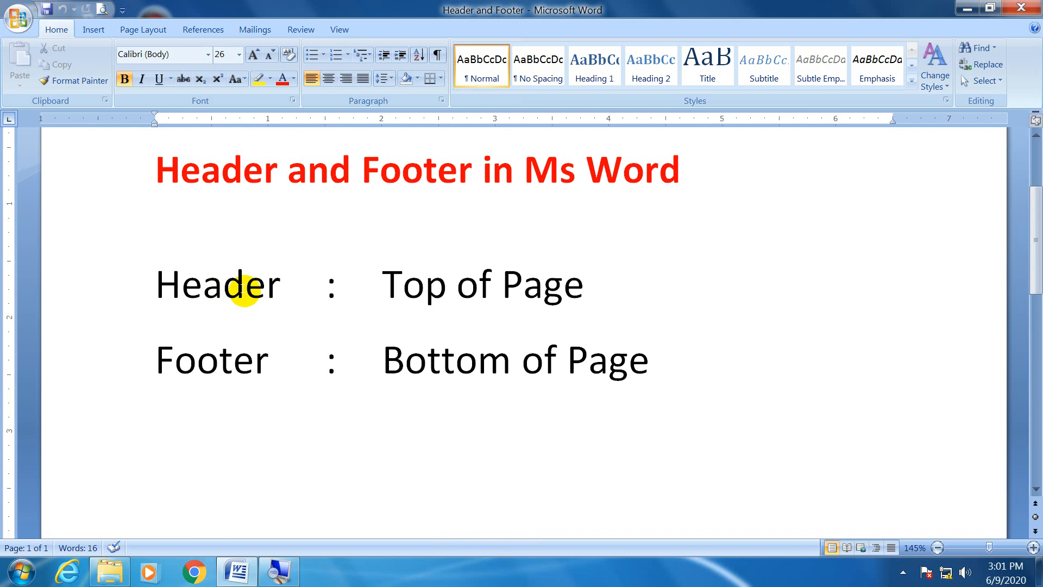
click(590, 285)
drag(590, 285, 413, 287)
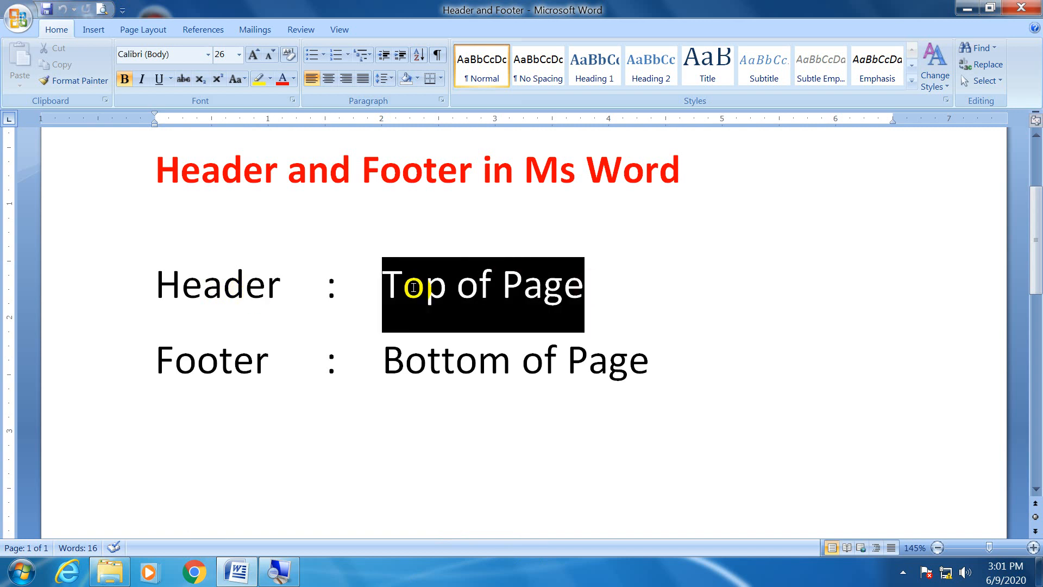
click(651, 367)
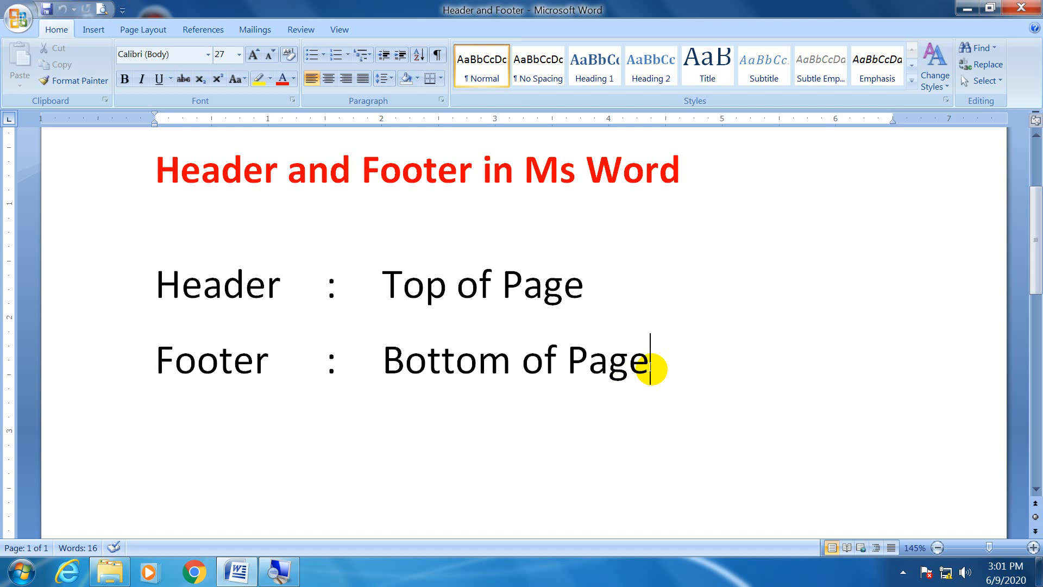
scroll(651, 368, up, 3)
scroll(652, 368, down, 3)
scroll(651, 368, up, 3)
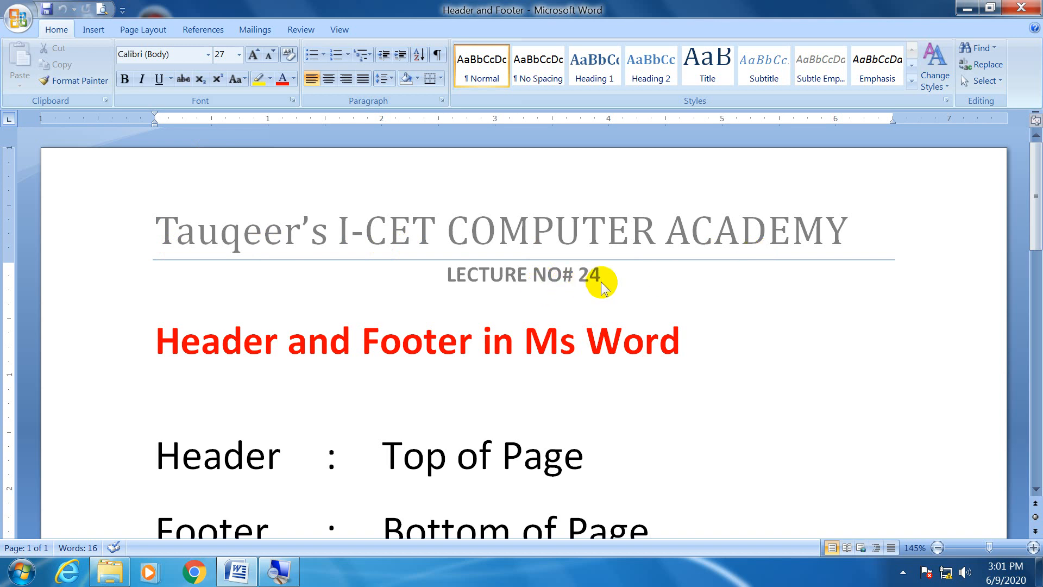
click(154, 336)
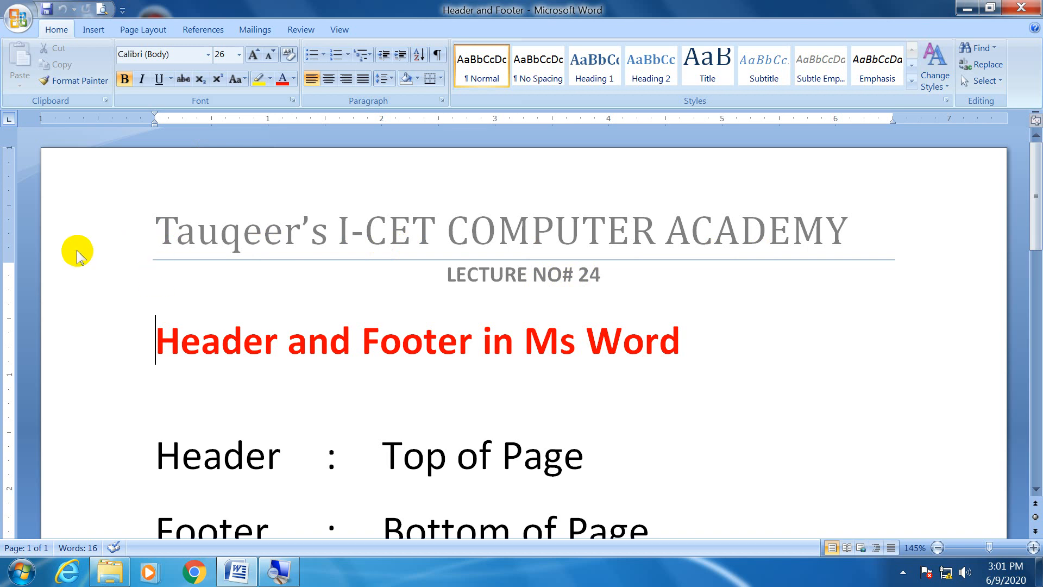
drag(12, 260, 12, 260)
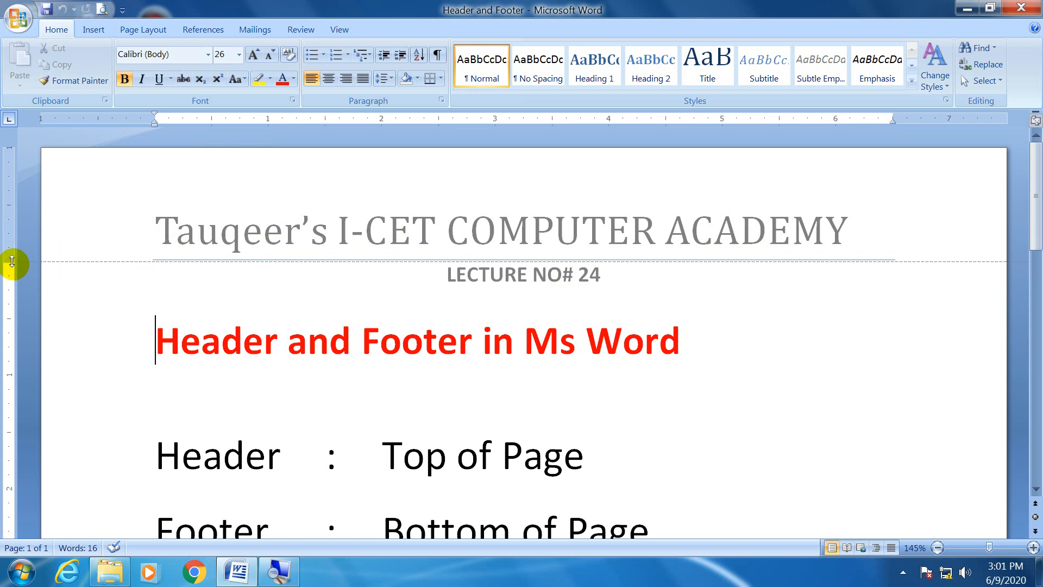
drag(12, 260, 12, 260)
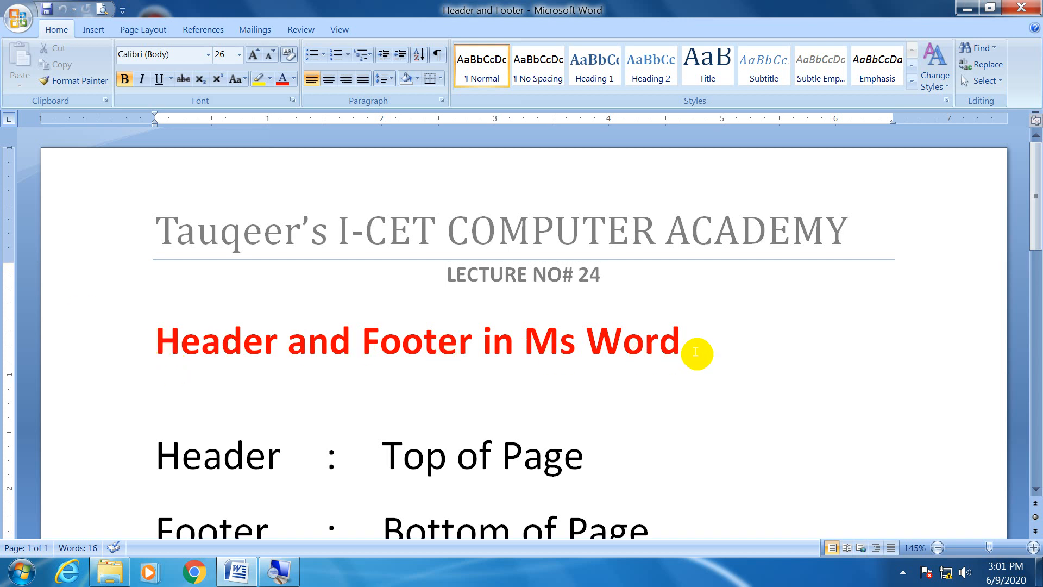
Open the lecture document's header area for viewing, close it again, and inspect the footer area at the page's end.
double_click(272, 181)
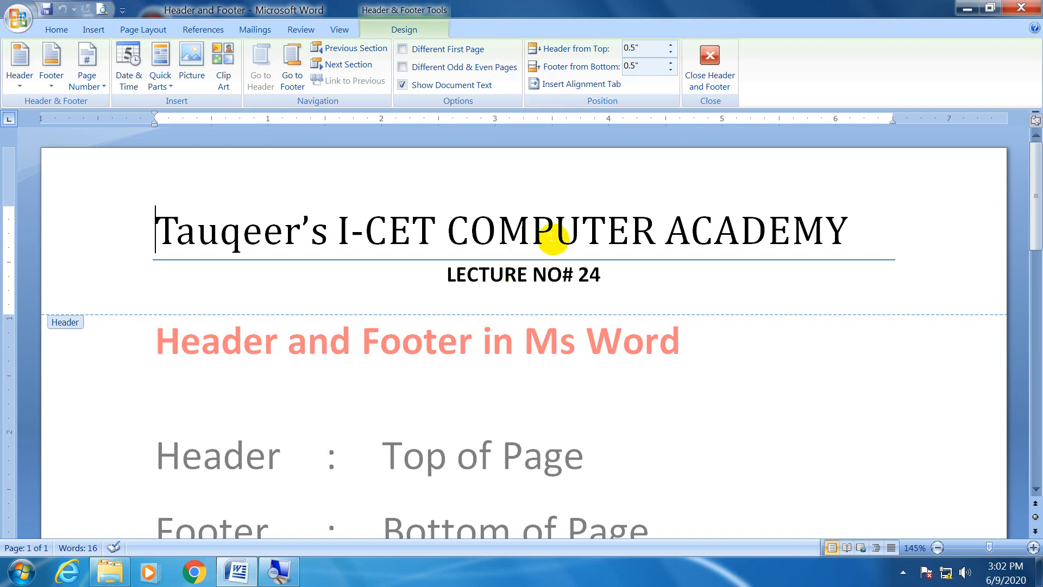
click(716, 61)
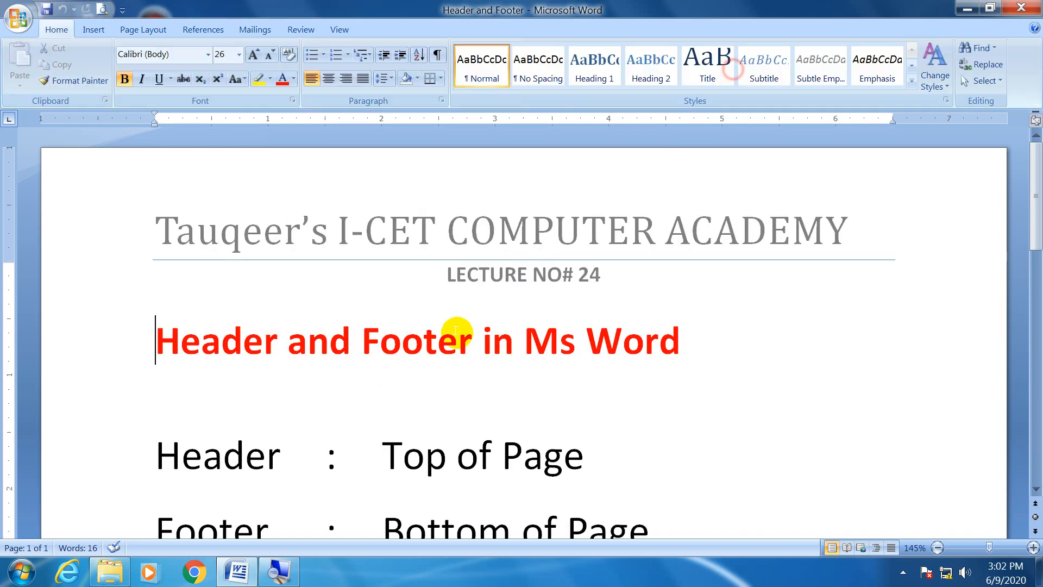
scroll(416, 353, down, 1)
scroll(416, 353, down, 14)
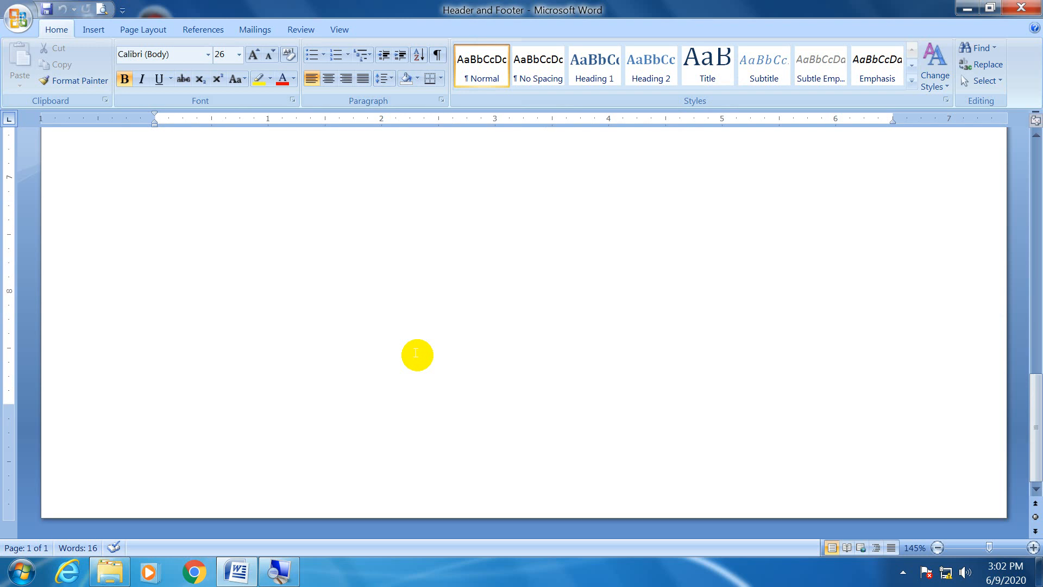
scroll(415, 353, up, 14)
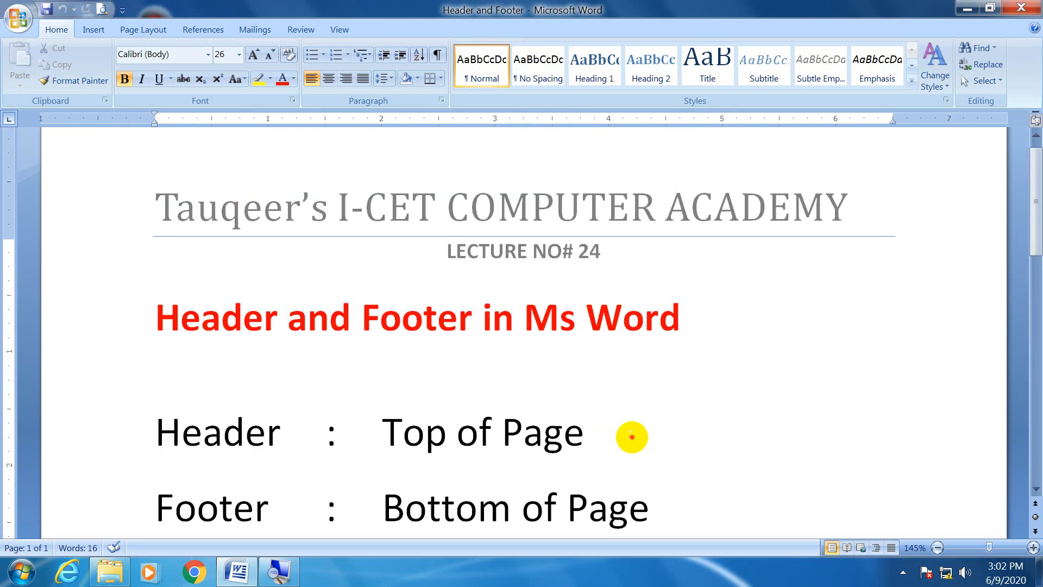
Create a new blank document.
click(631, 436)
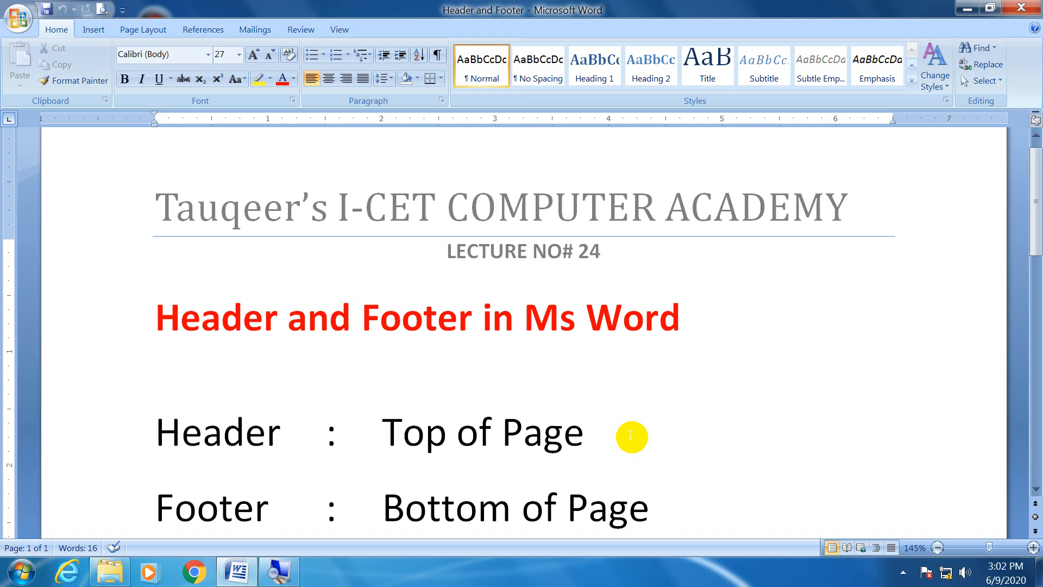
key(ctrl+n)
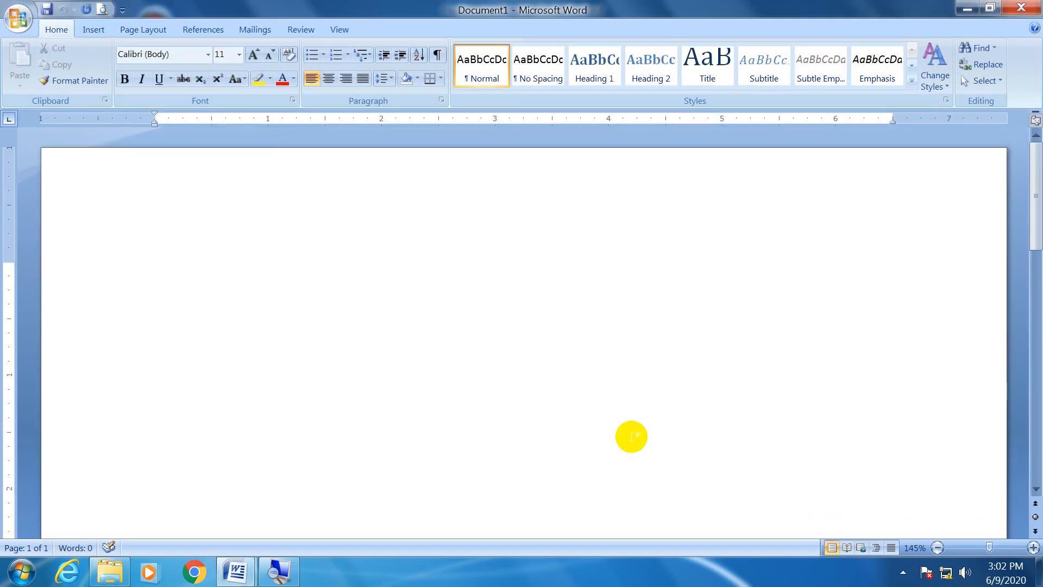
Show the gridlines to examine the header and footer margin areas of the blank page, and hide them again.
click(339, 30)
click(207, 67)
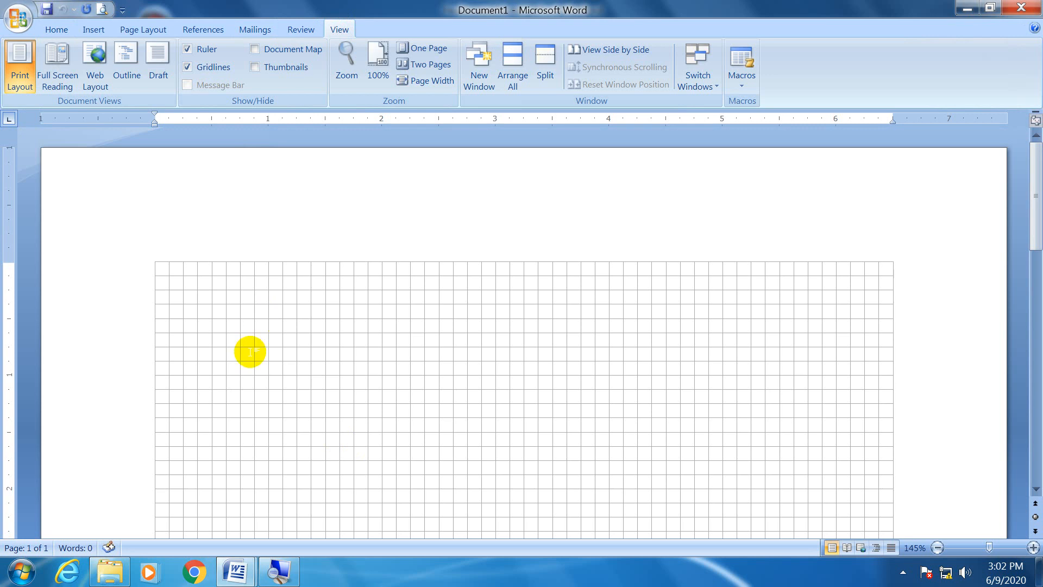
scroll(249, 352, down, 8)
scroll(250, 352, down, 9)
scroll(185, 462, down, 1)
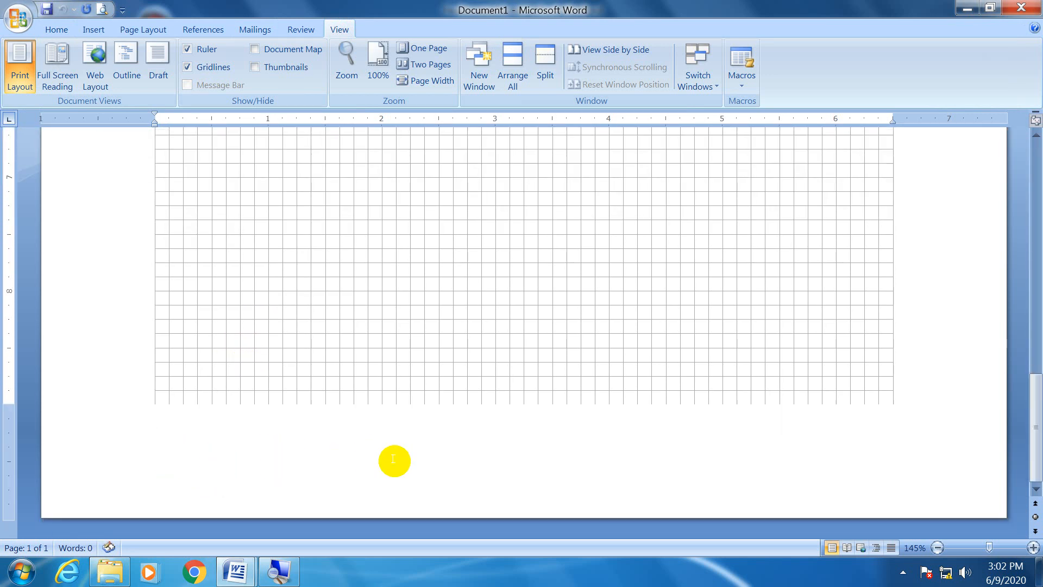
scroll(394, 461, up, 18)
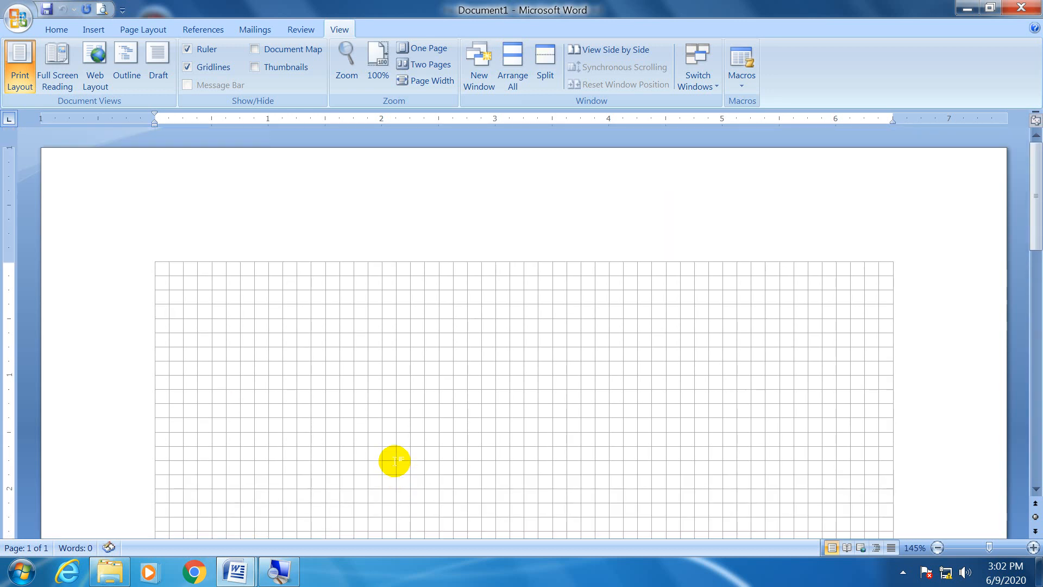
click(201, 69)
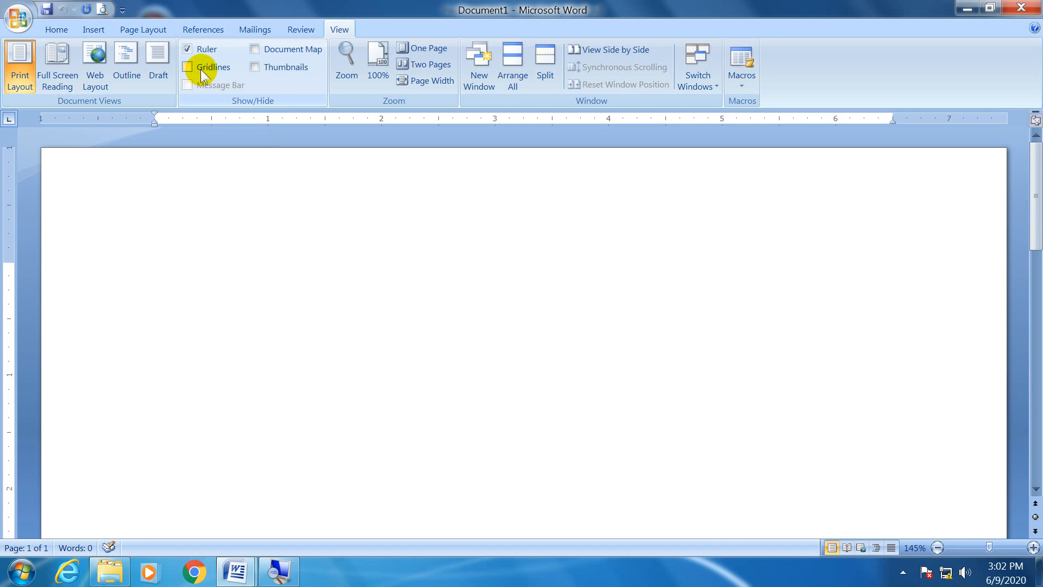
Insert the built-in Cubicles (Even Page) header into the blank document.
click(85, 32)
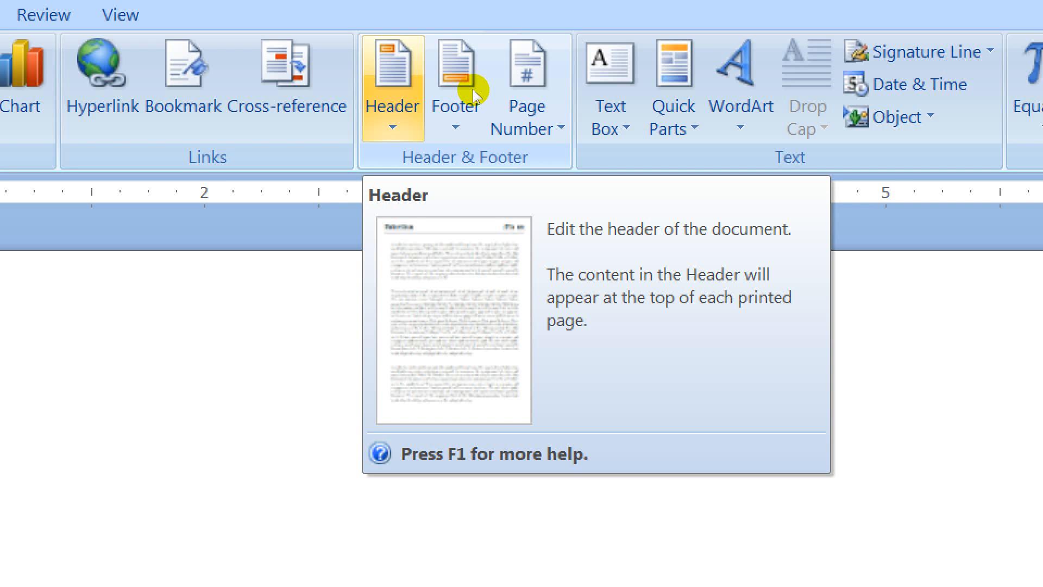
click(468, 86)
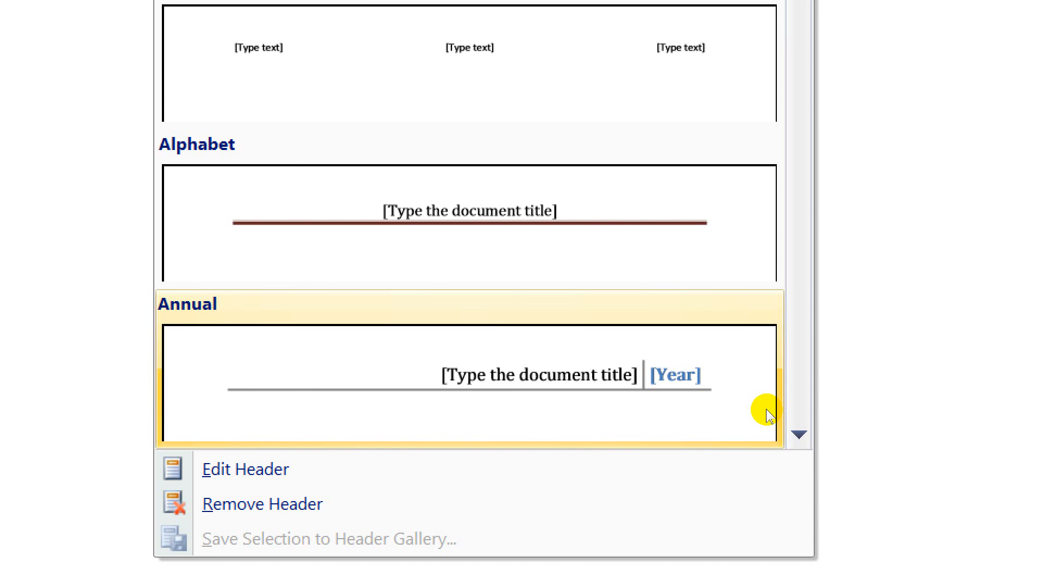
click(789, 429)
click(788, 429)
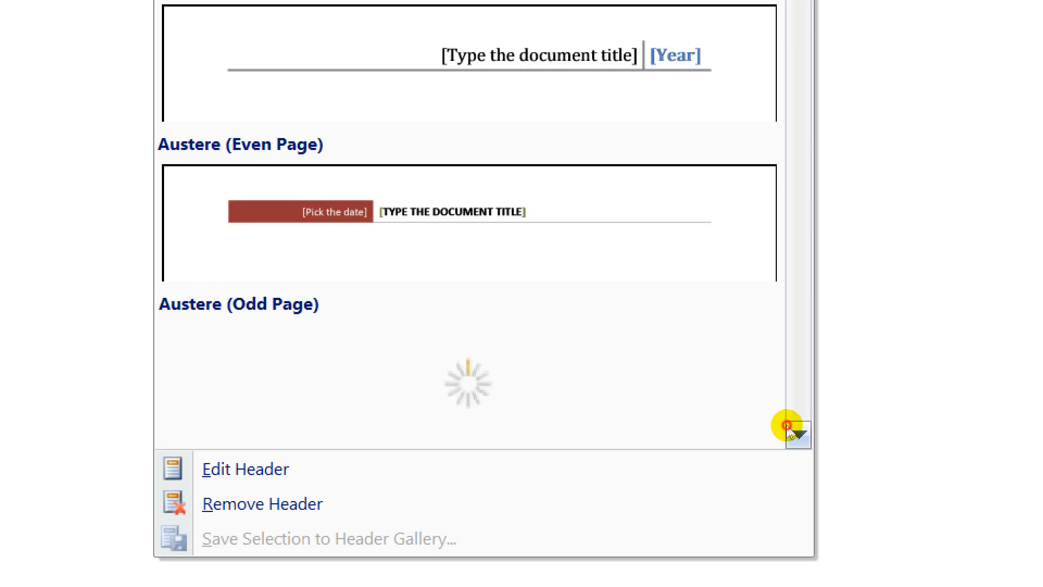
click(788, 429)
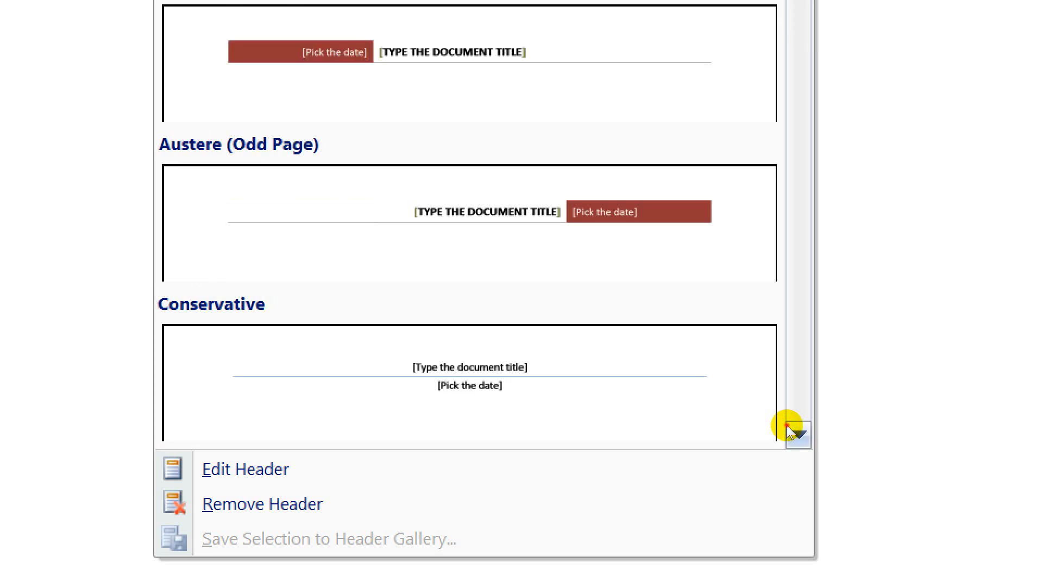
click(789, 430)
click(789, 429)
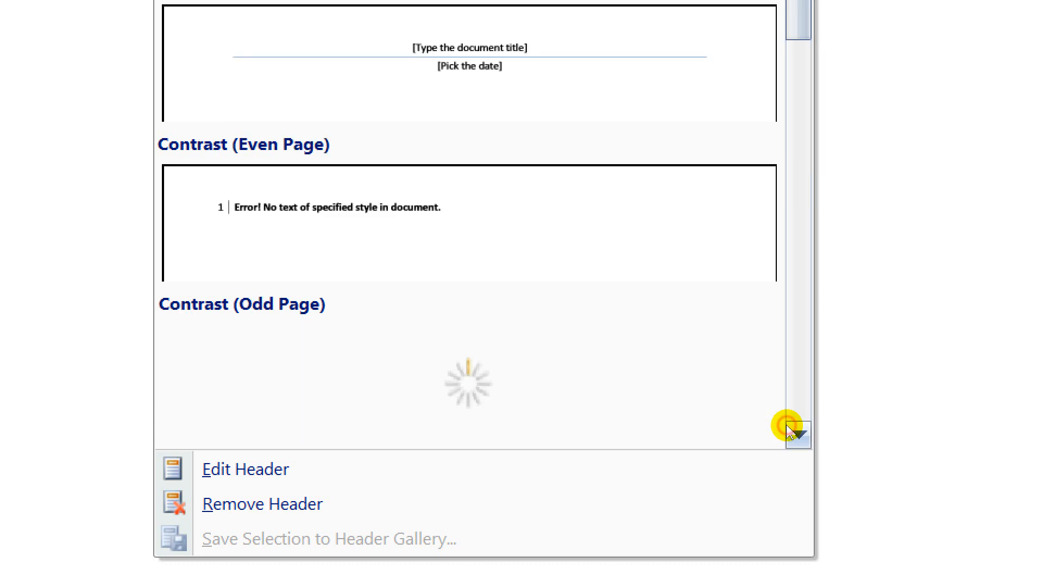
click(789, 429)
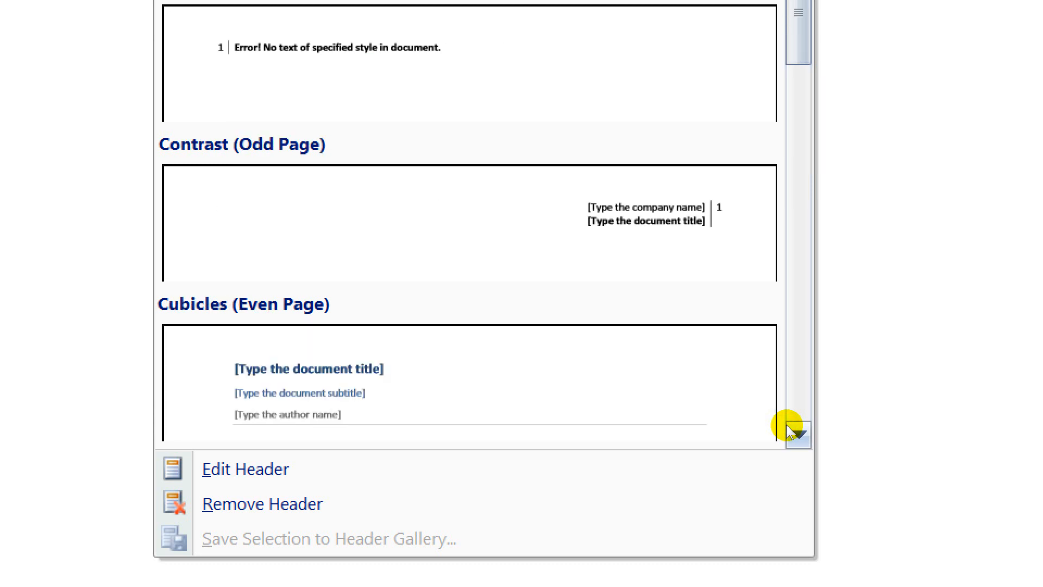
click(788, 429)
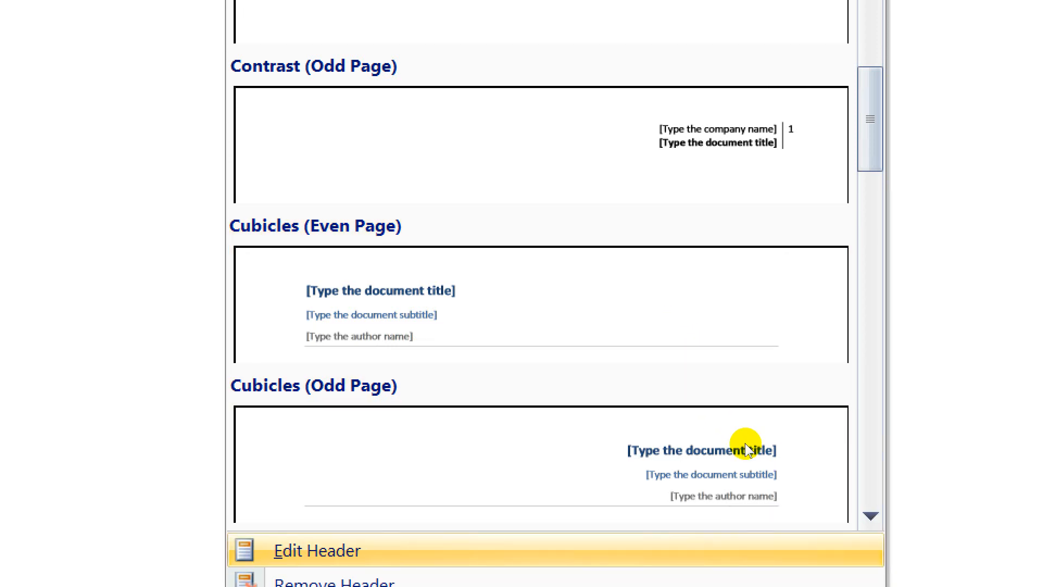
click(686, 310)
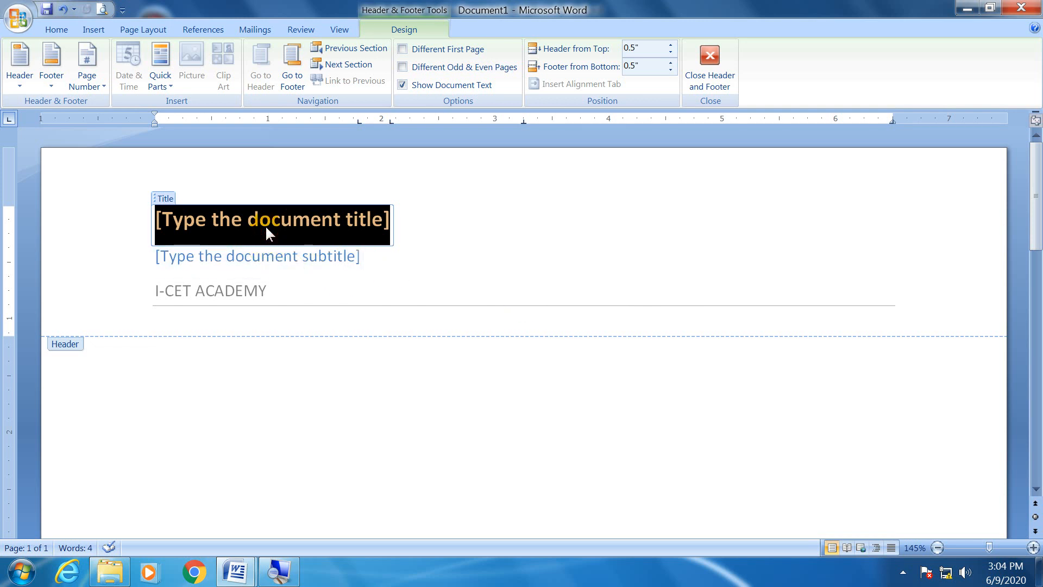
Fill in the header's document title placeholder with COMPUTER SCIENCE.
text(COMPUTER A)
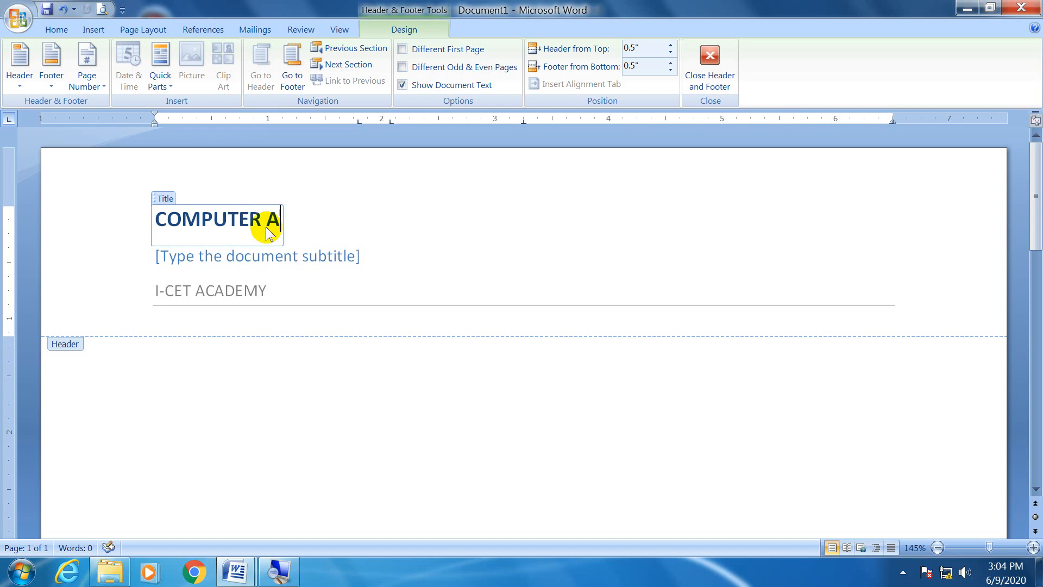
key(BackSpace)
text(SIC)
key(BackSpace)
key(BackSpace)
text(CIENCE)
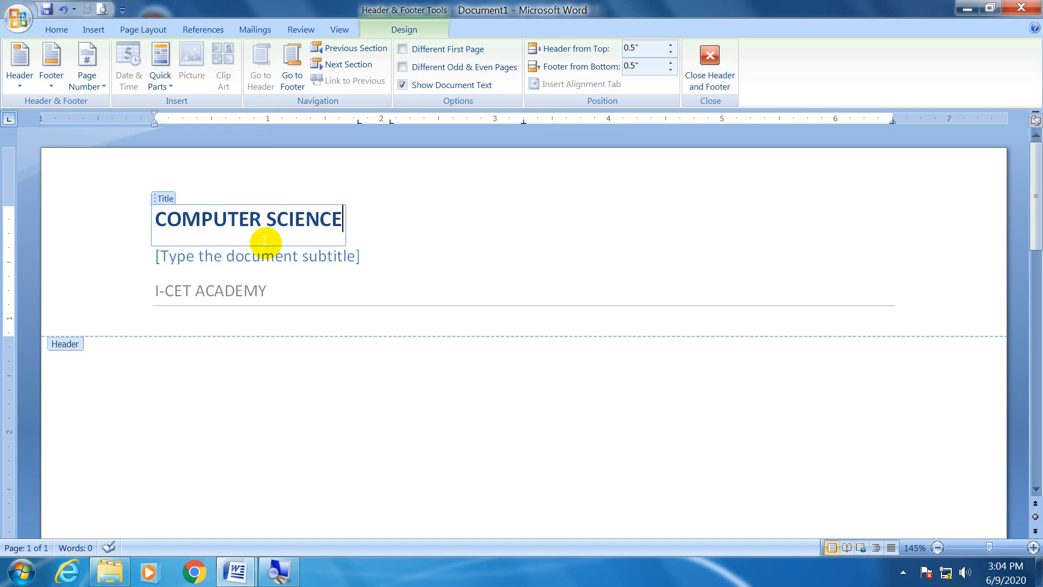
Fill in the header's document subtitle placeholder with Class 2nd Year, using that capitalization.
click(266, 251)
text(CLASS)
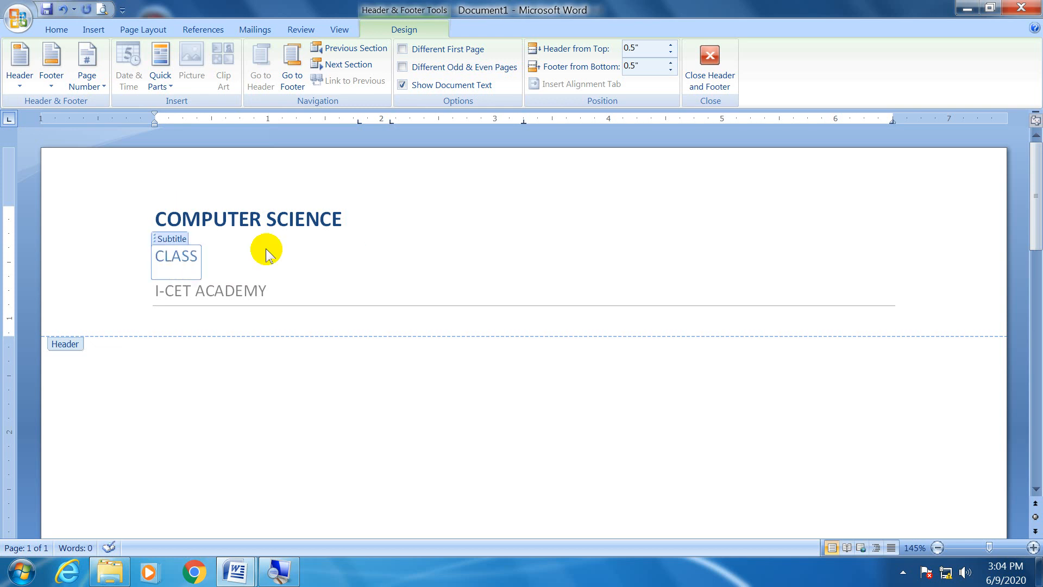
text( 2nd Year)
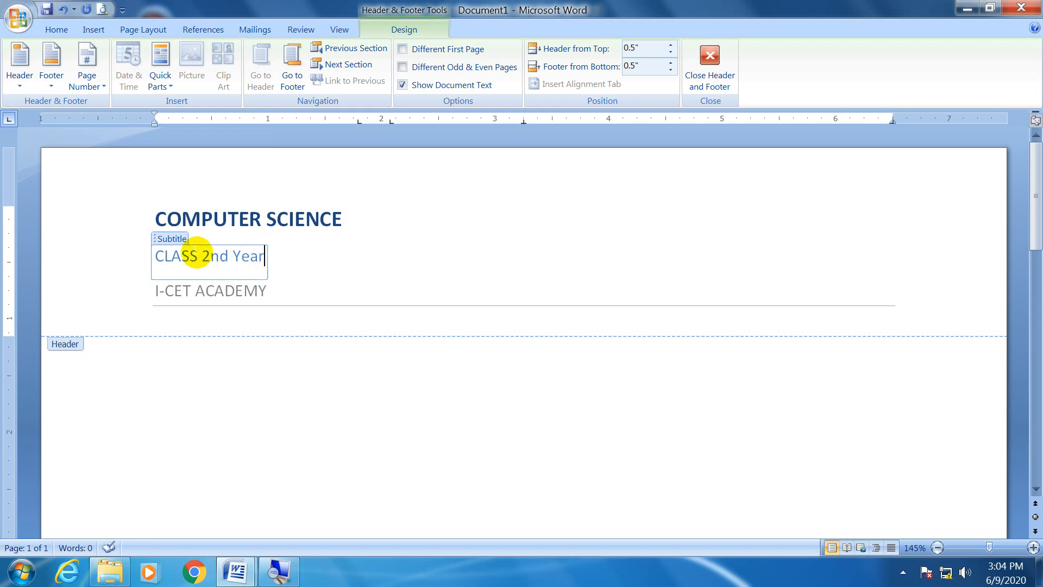
drag(198, 257, 166, 256)
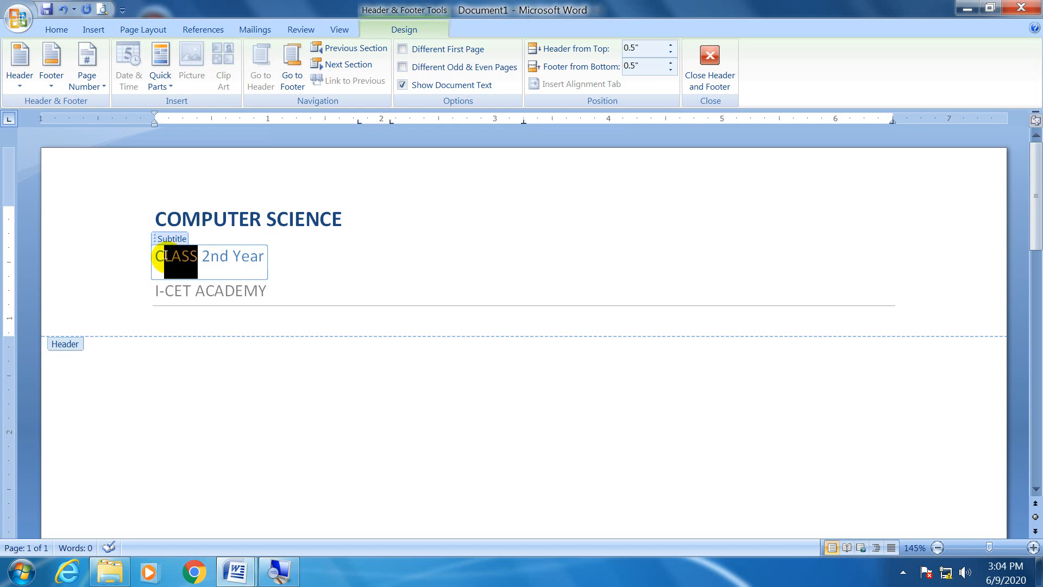
text(lass)
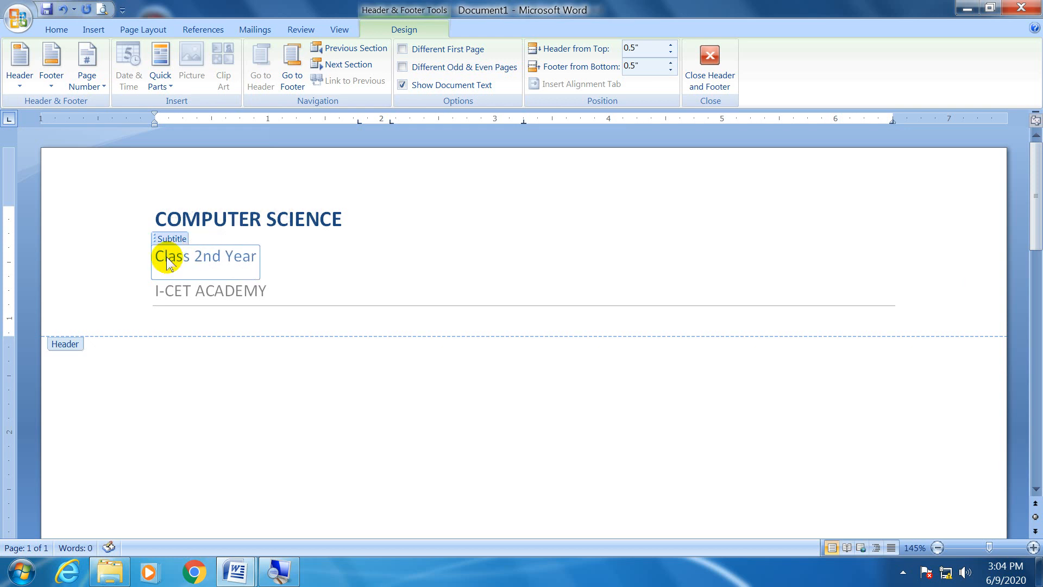
click(274, 249)
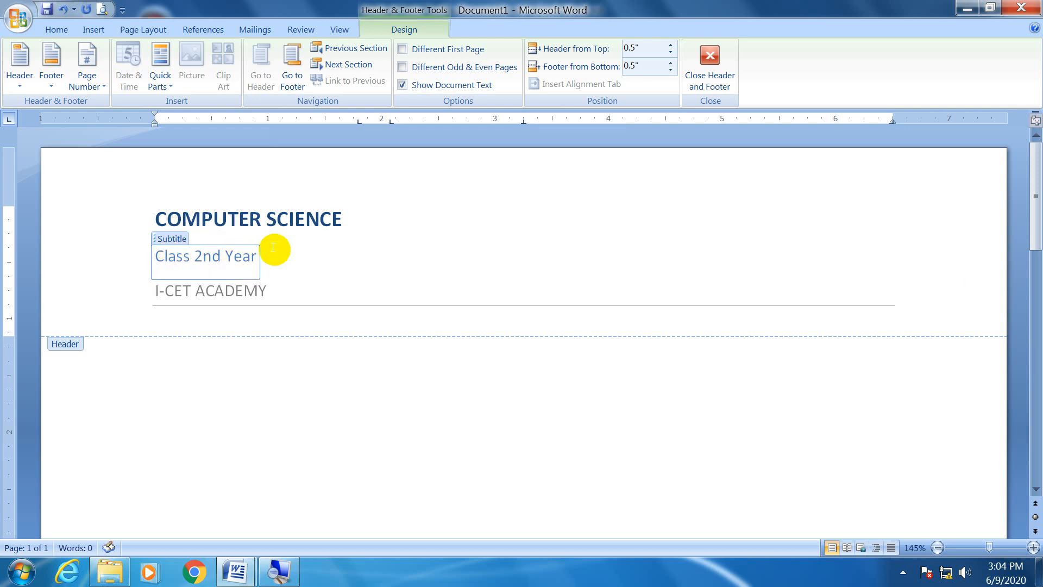
click(225, 289)
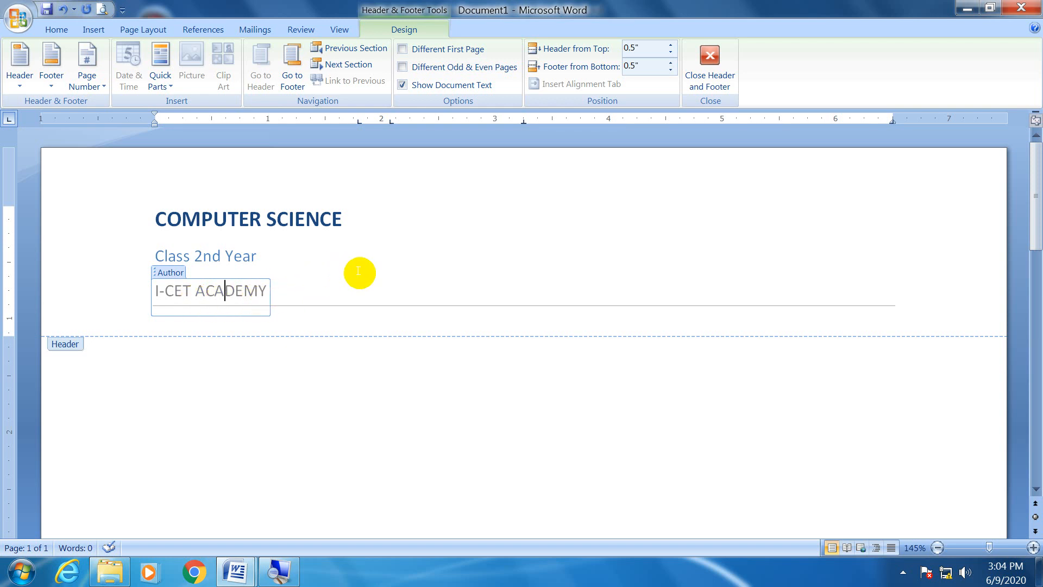
click(416, 365)
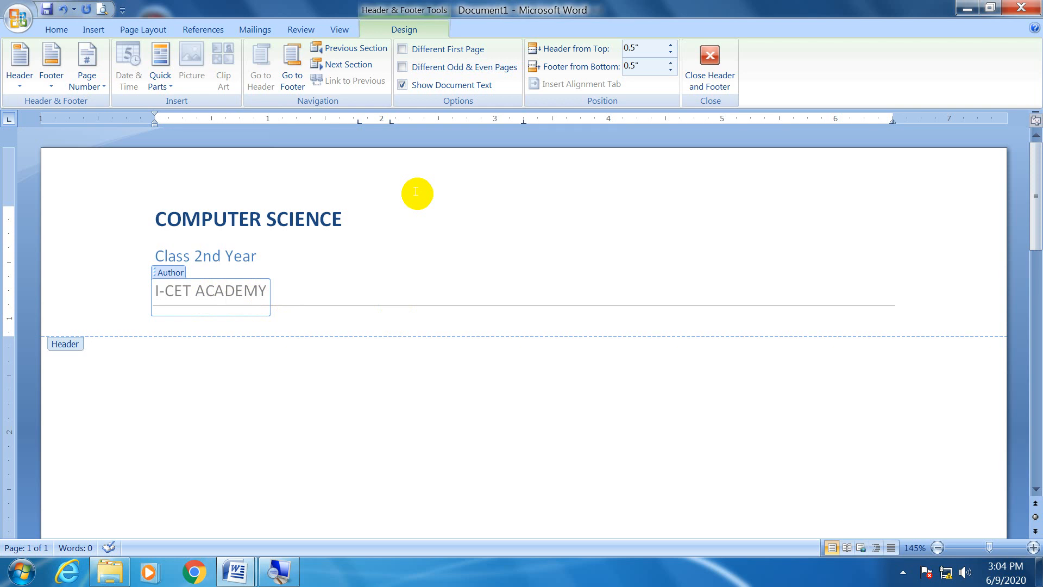
click(346, 215)
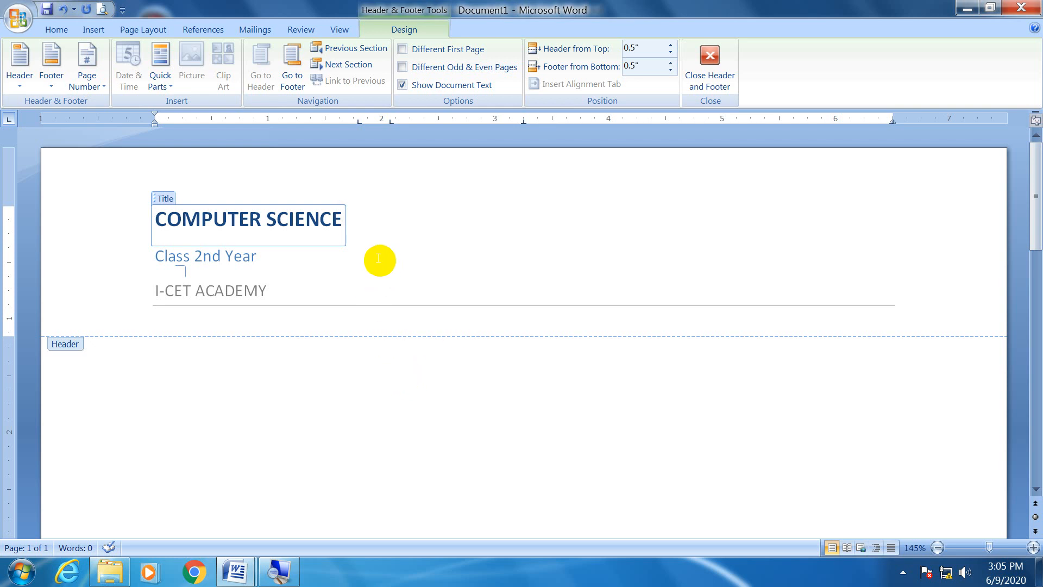
click(317, 279)
click(317, 255)
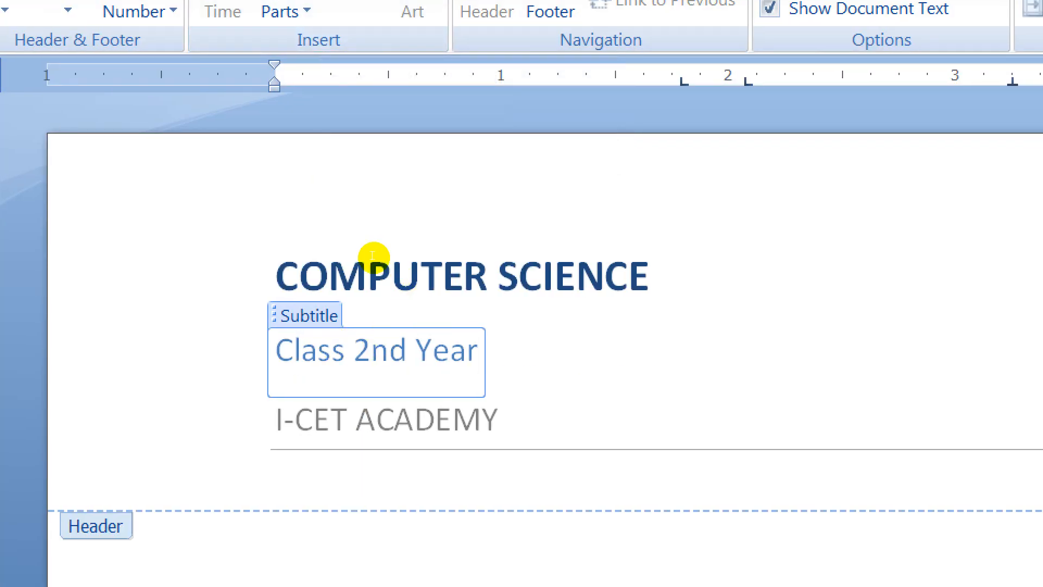
click(409, 377)
key(Down)
key(Down)
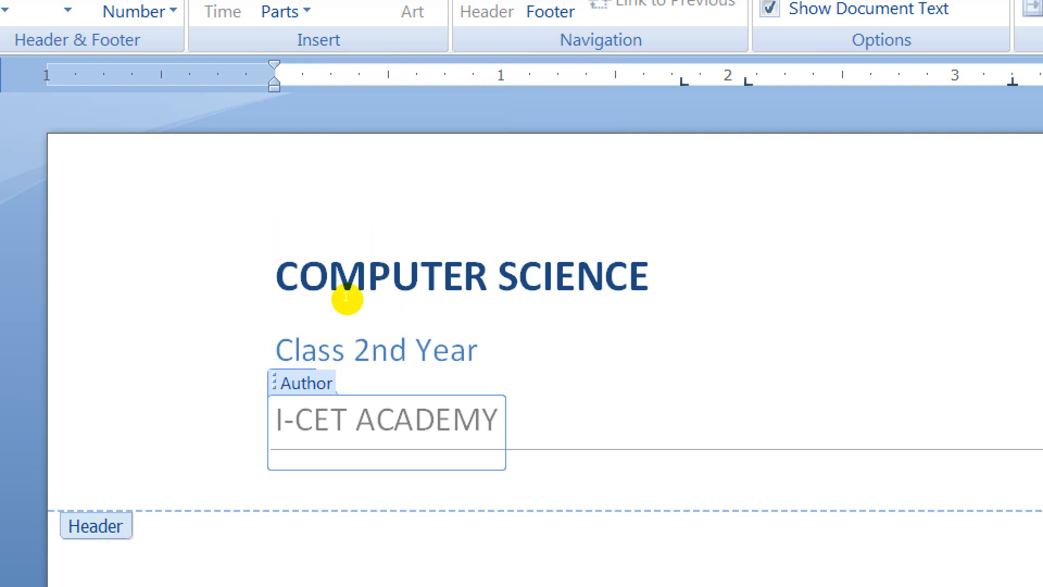
key(Up)
click(136, 245)
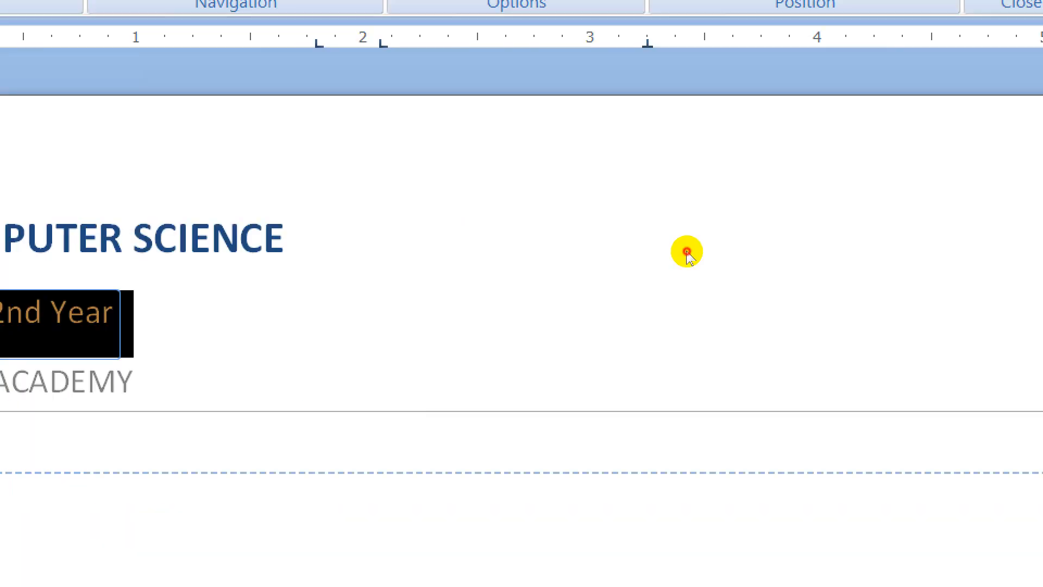
click(687, 251)
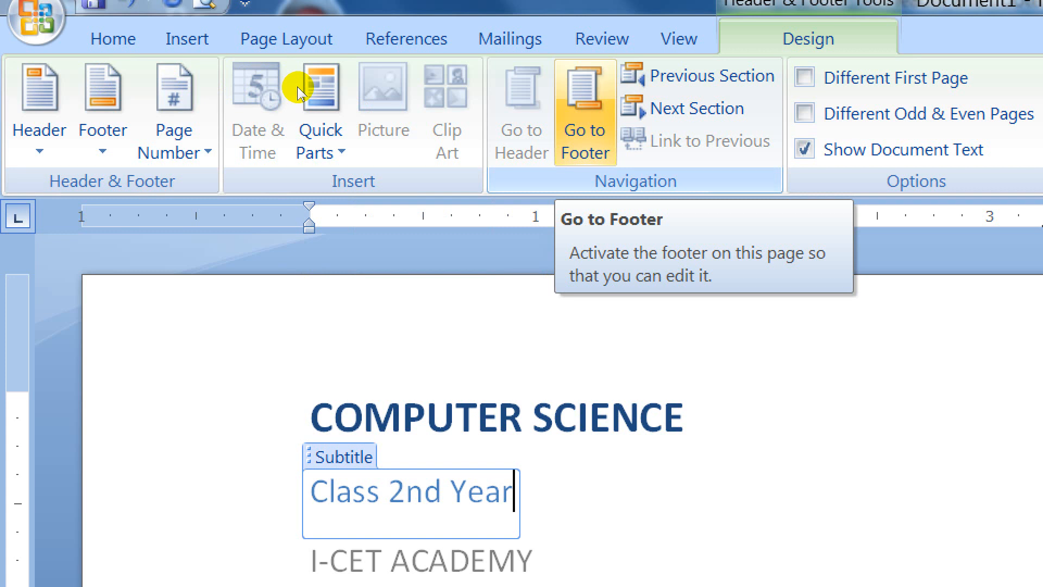
Go to the page's footer and back to its header, and try the previous and next section navigation.
click(585, 112)
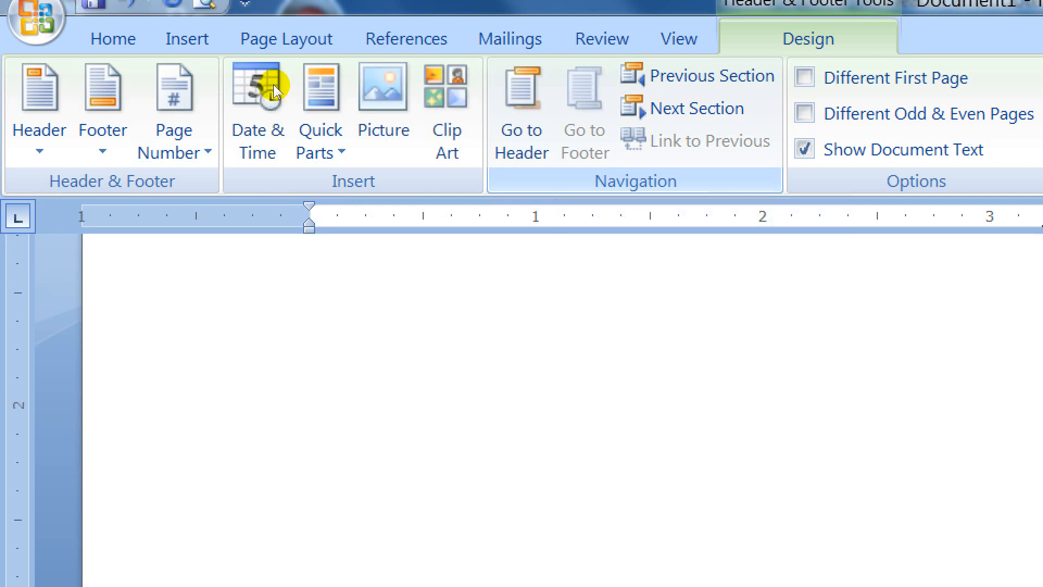
click(522, 112)
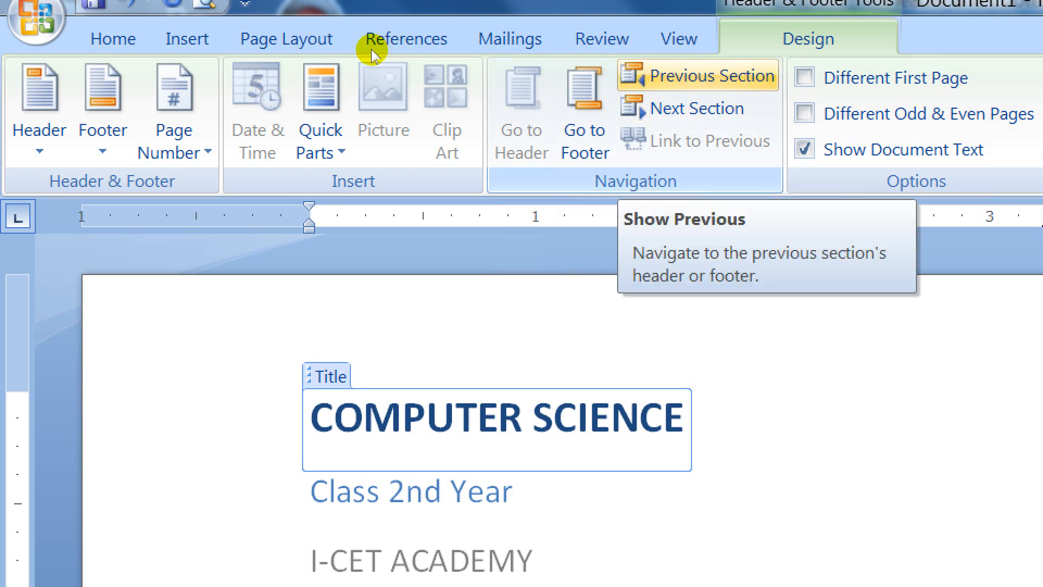
click(697, 108)
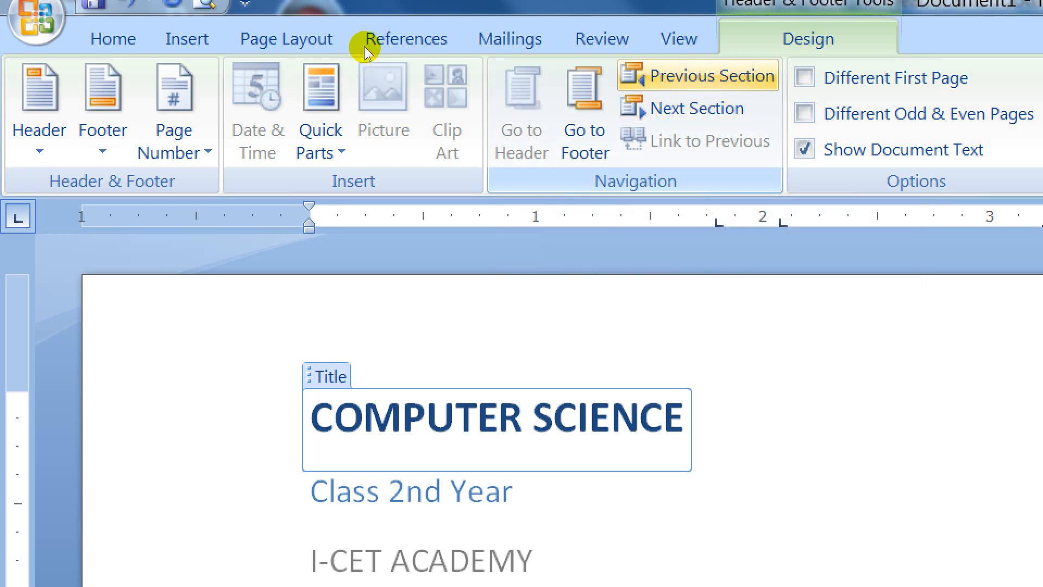
click(698, 76)
click(697, 108)
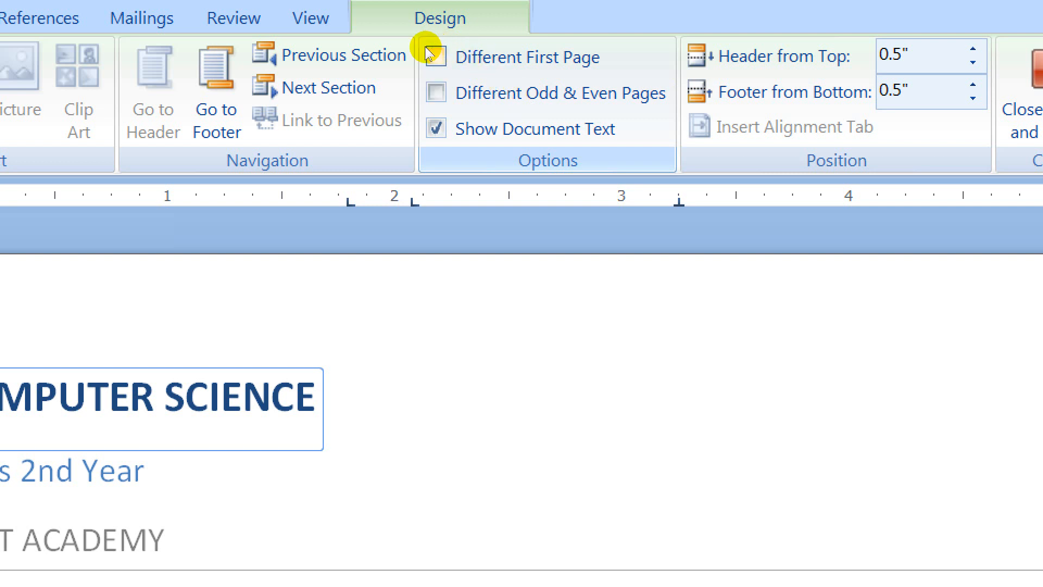
Turn the Different First Page and Different Odd & Even Pages options on and off again.
click(475, 57)
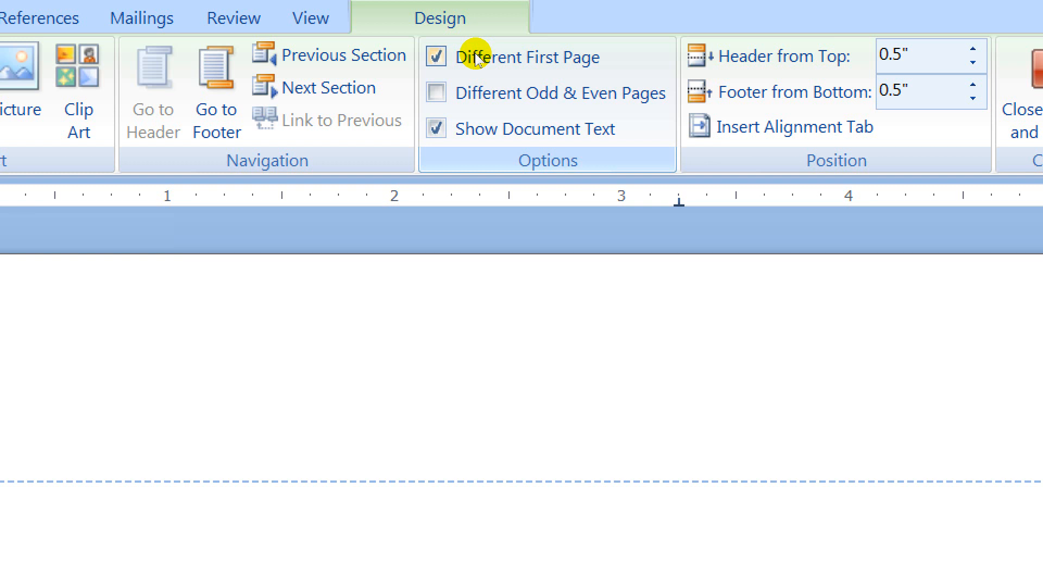
click(476, 57)
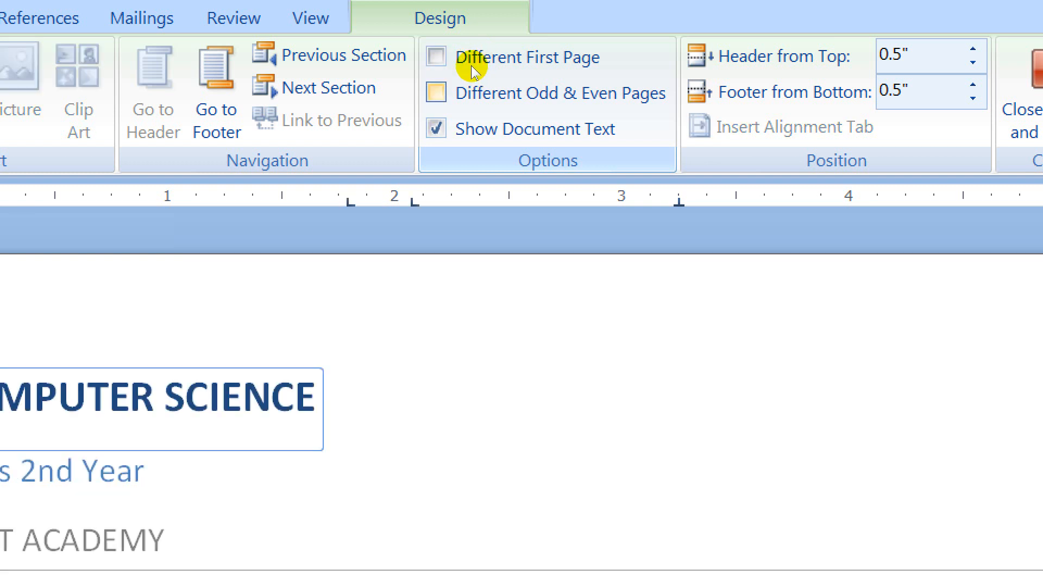
click(472, 93)
click(471, 93)
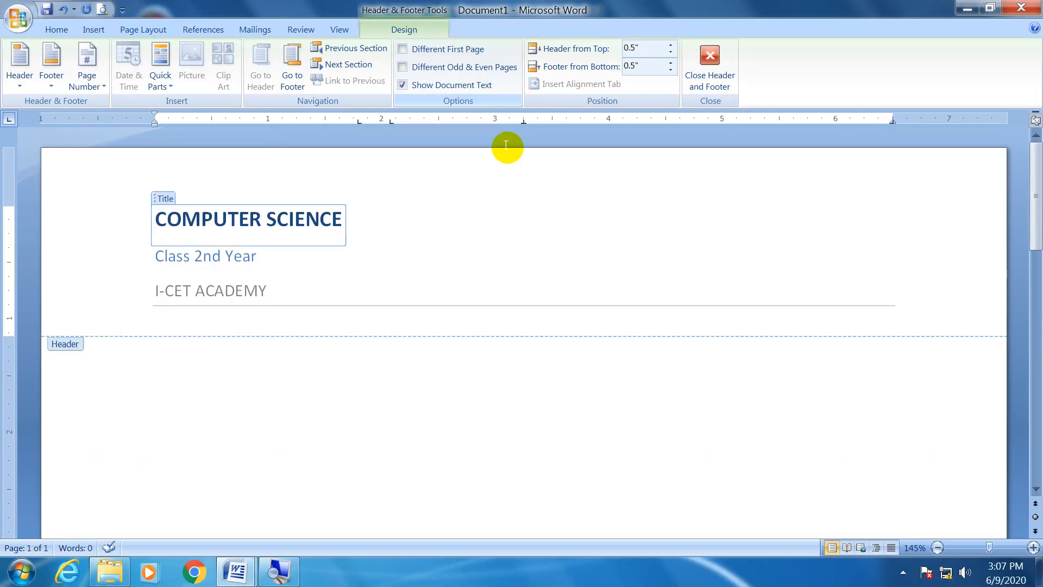
Remove the built-in header from the document.
click(420, 406)
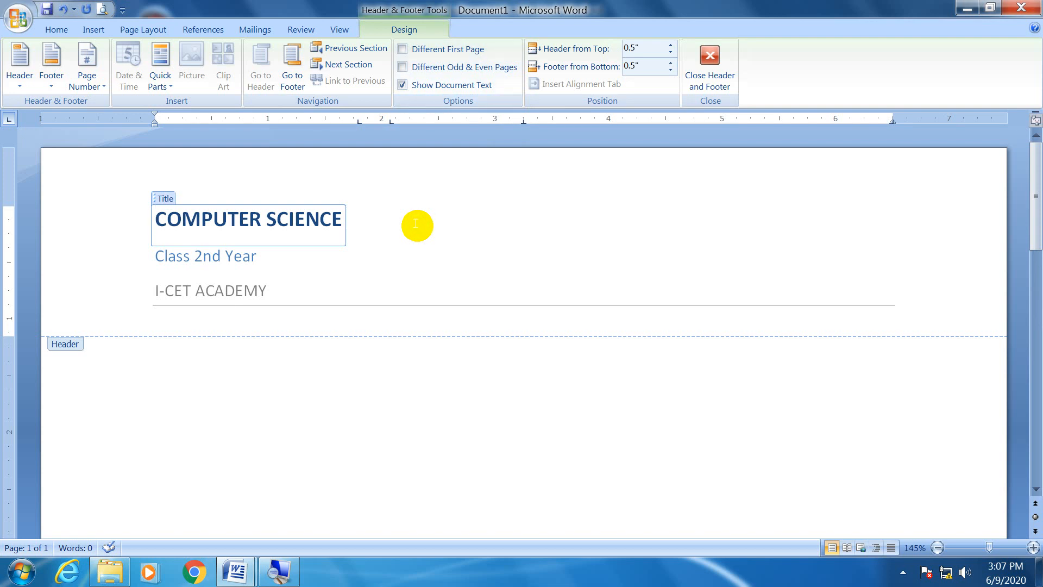
click(414, 297)
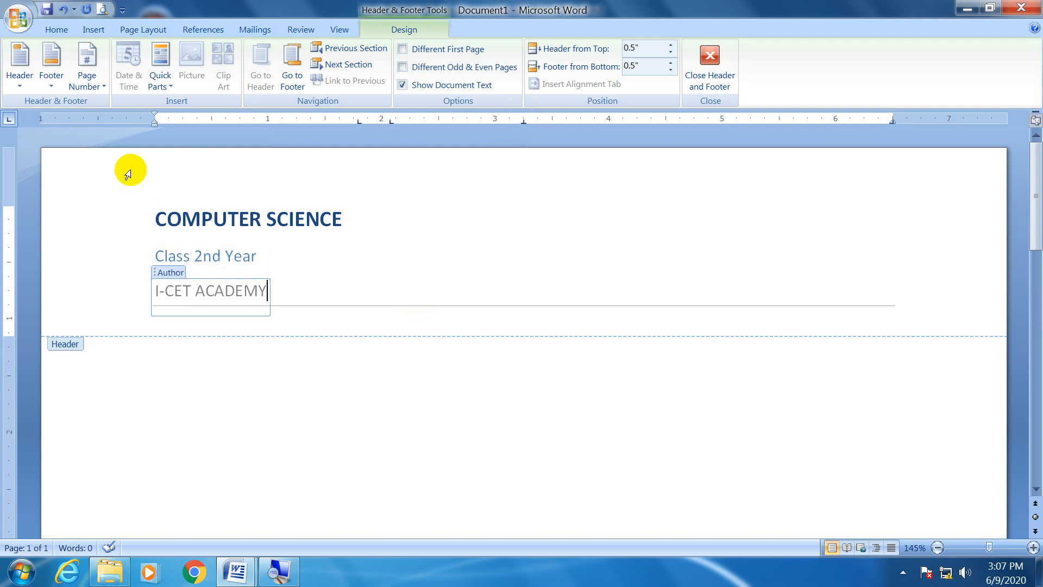
click(20, 86)
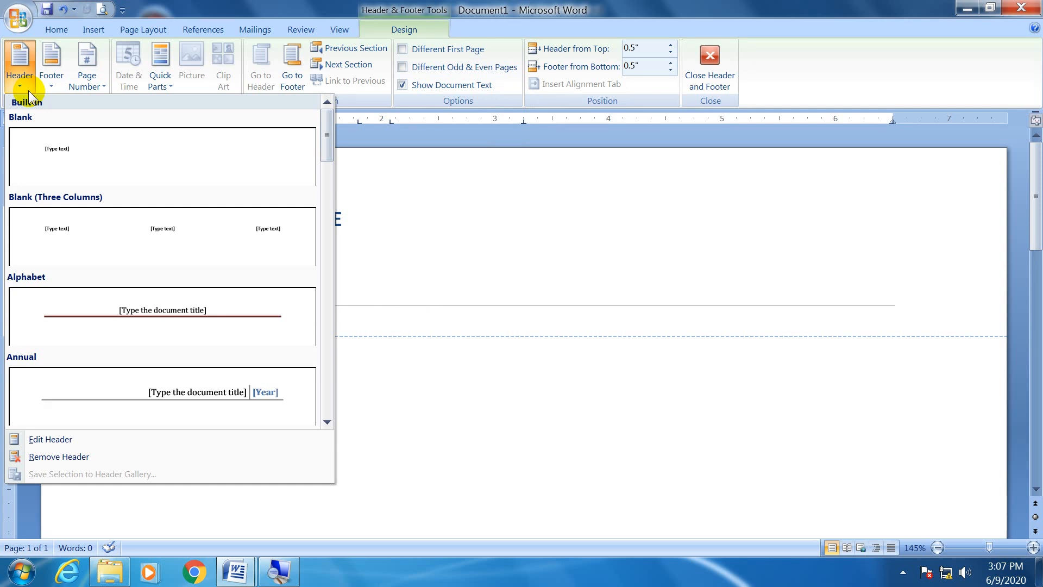
click(68, 456)
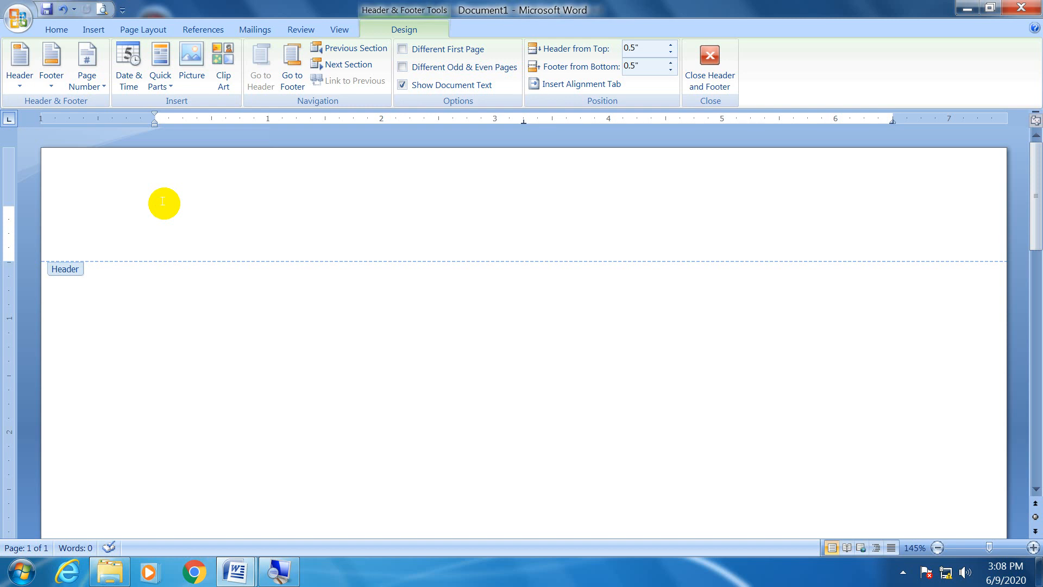
Enter TAUQEE'S I-CET in the empty header, with INSTITUTE OF COMPUTER AND EDUCATIONAL TECHNIQUES on a second line.
click(57, 30)
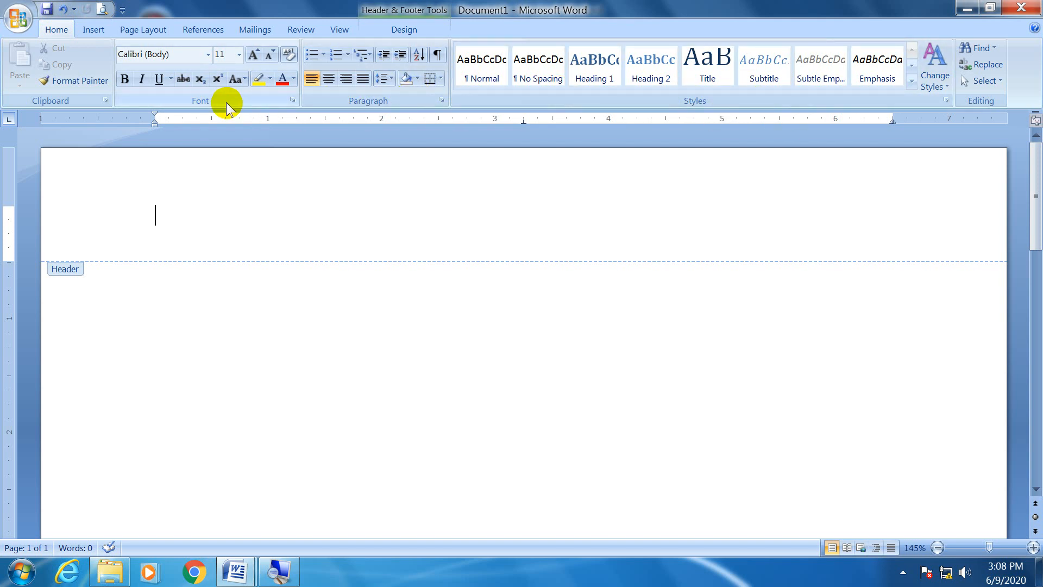
click(93, 30)
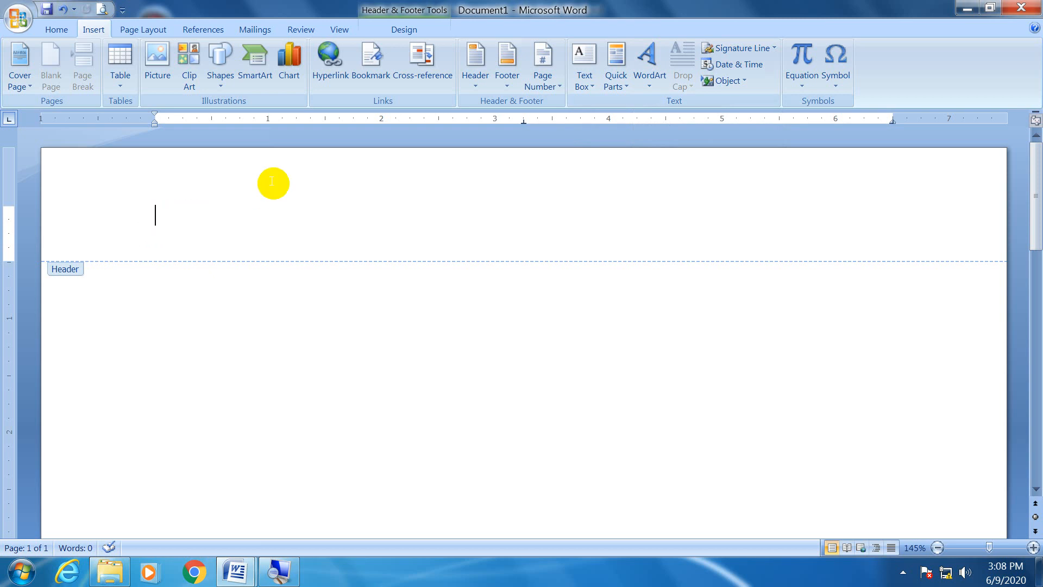
text(tice)
key(ctrl+z)
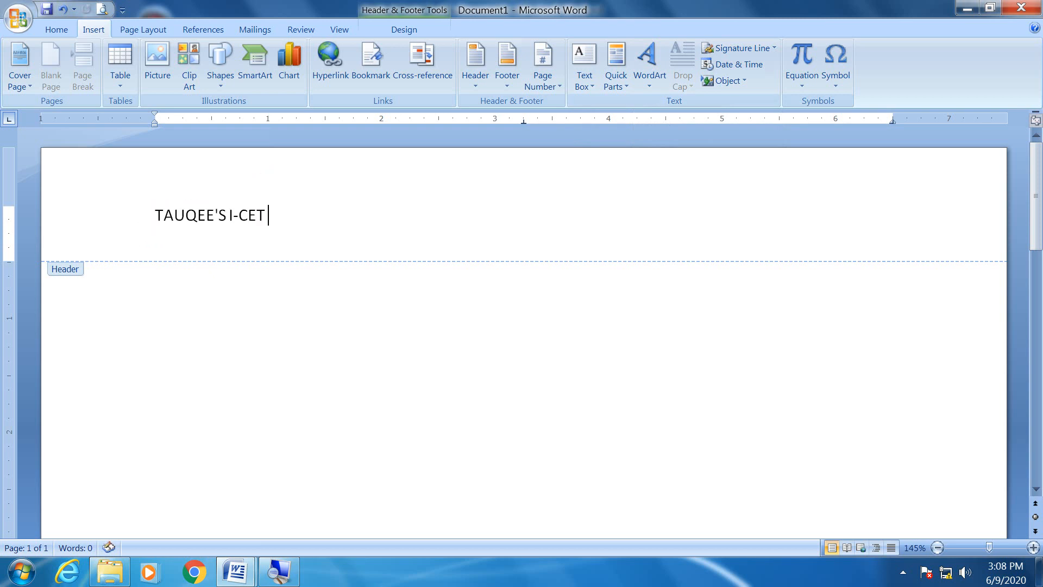
key(Return)
text(icet)
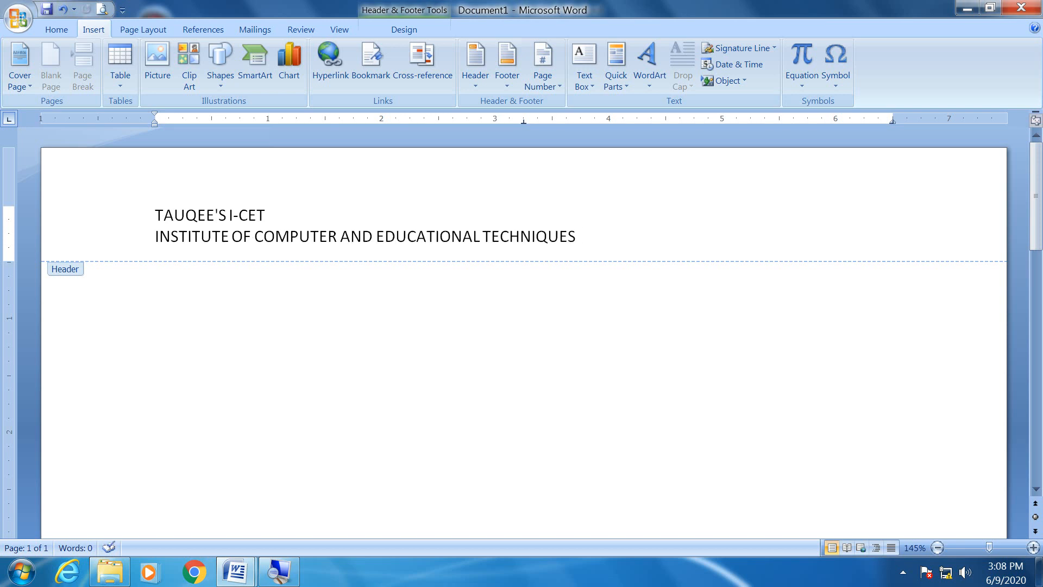
Apply the Title style to the header's first line and center it.
click(106, 218)
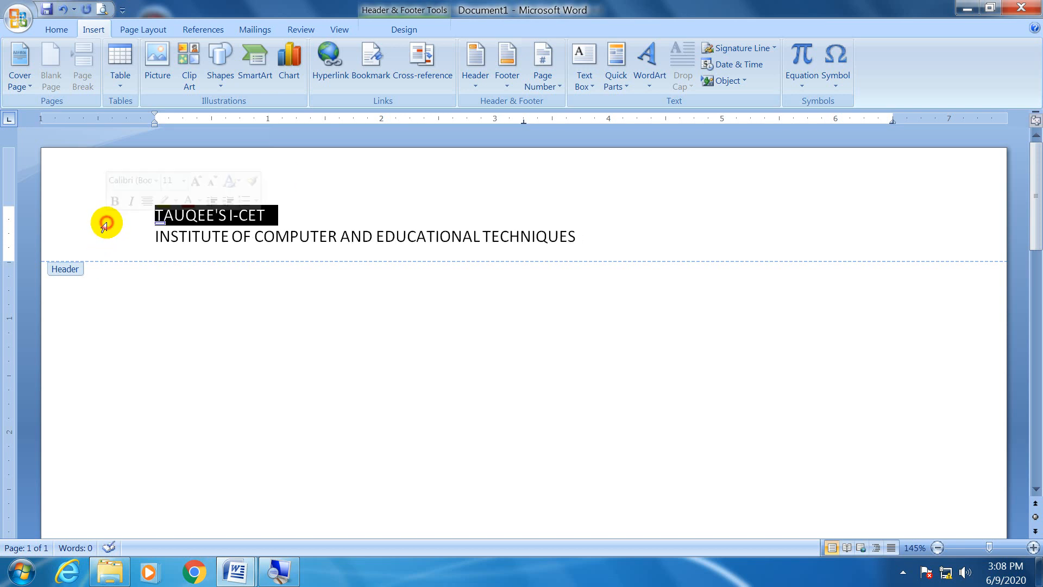
click(57, 29)
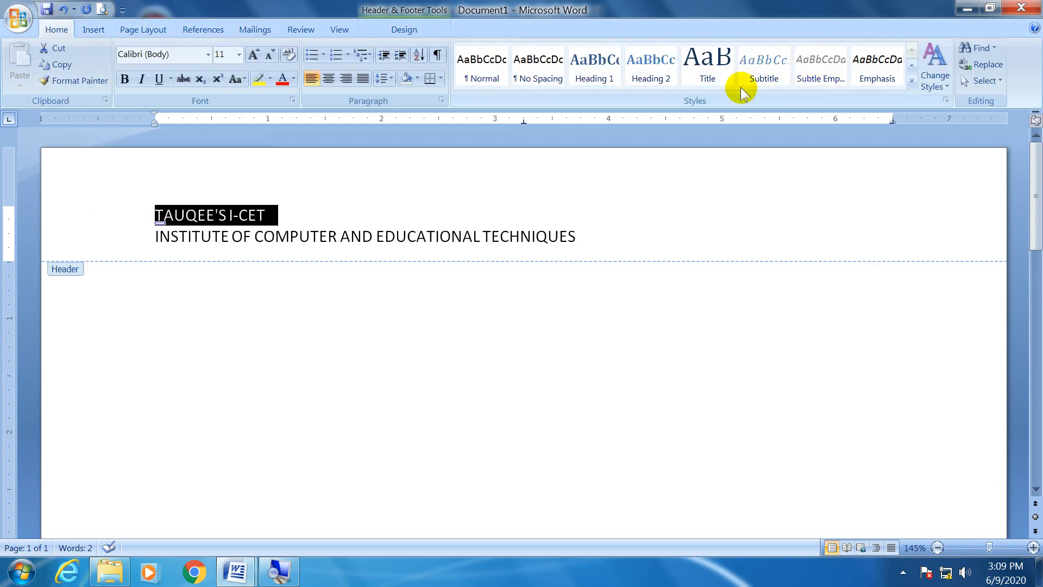
click(697, 81)
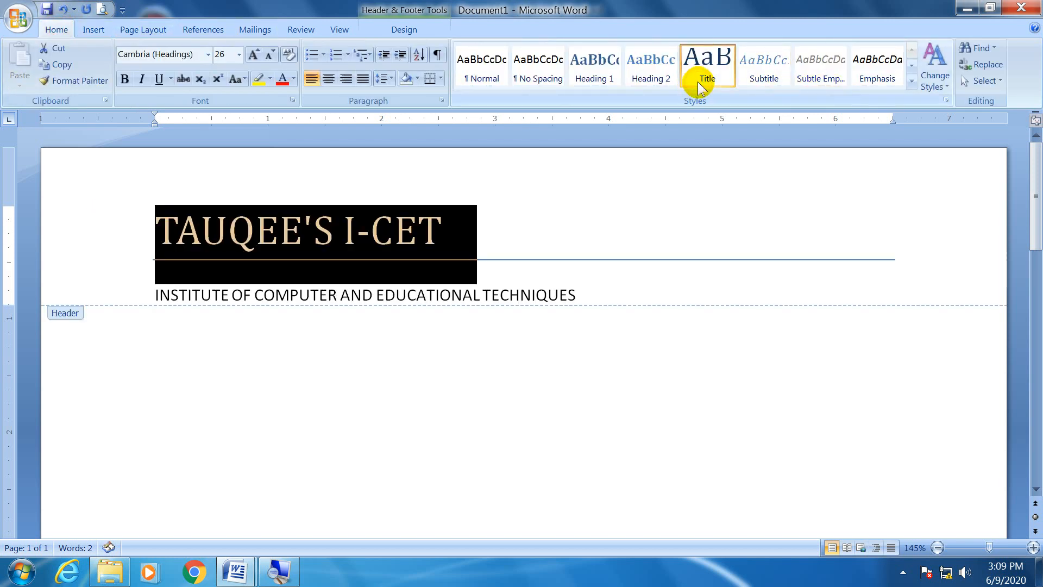
click(328, 78)
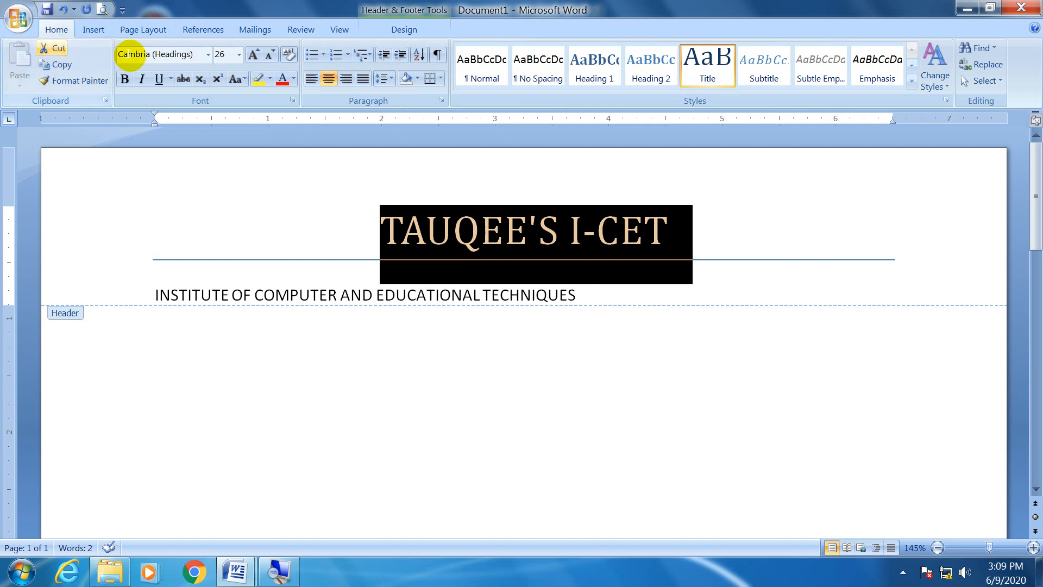
Format the header's second line in Cooper Black, centered, with light orange paragraph shading.
click(131, 295)
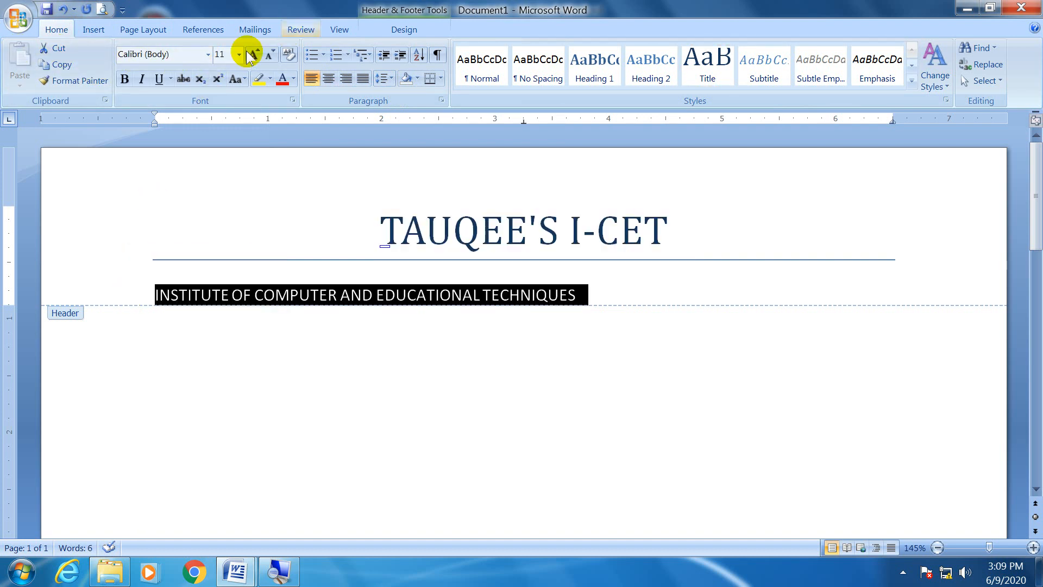
click(208, 54)
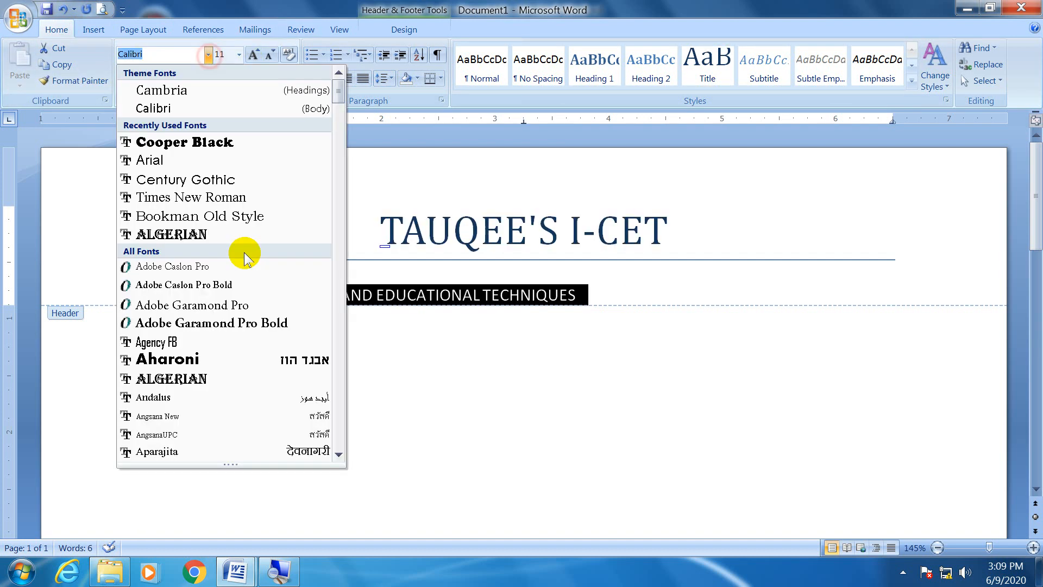
click(283, 143)
click(331, 79)
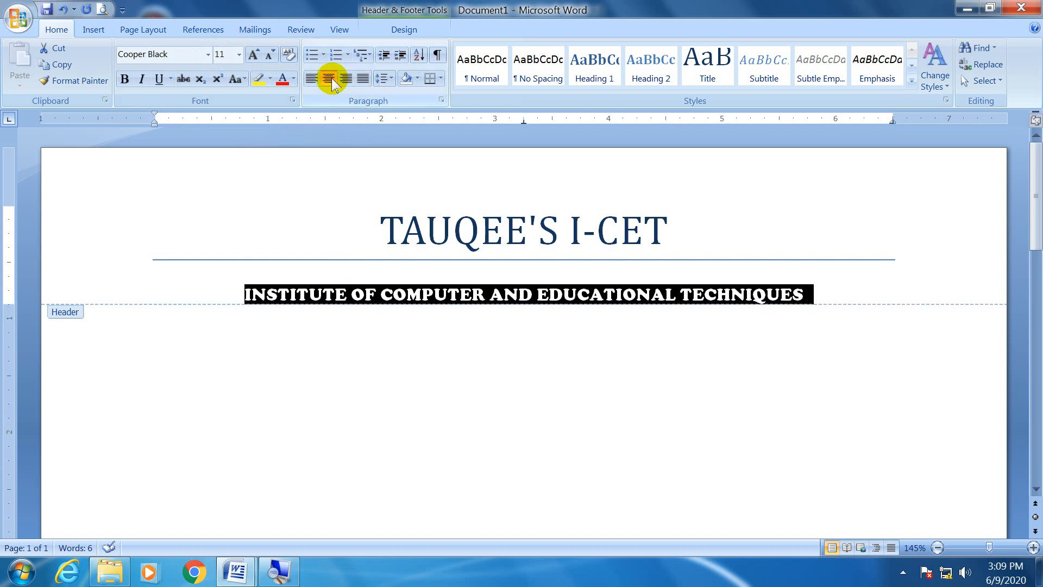
click(417, 78)
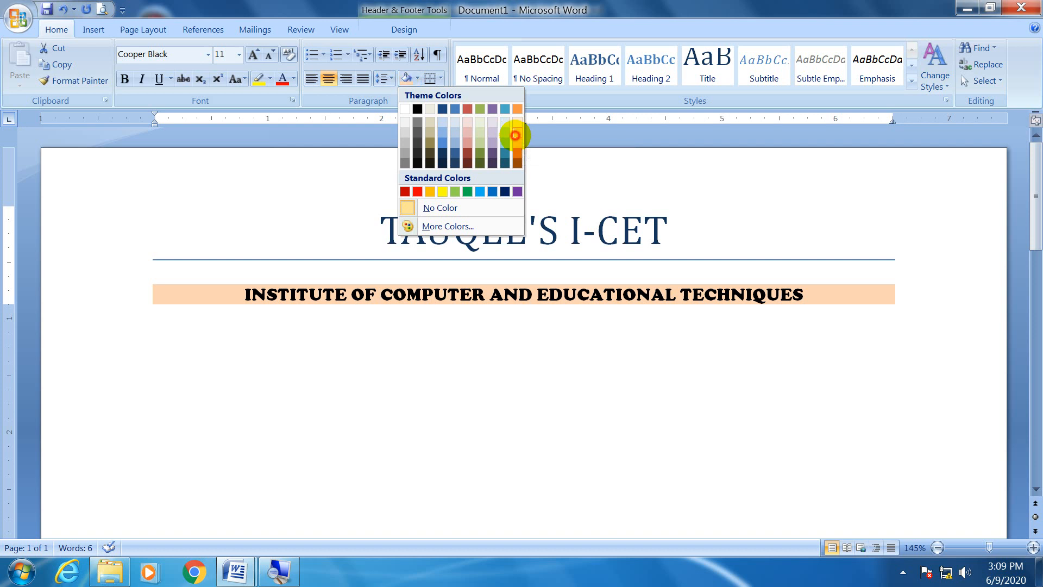
click(515, 136)
click(744, 255)
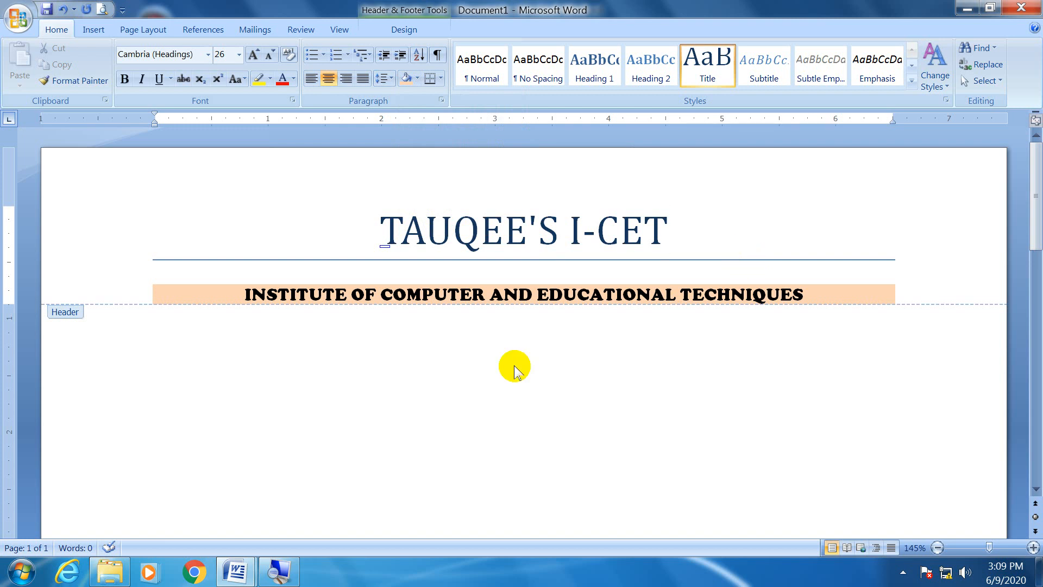
Close header and footer editing and return to the empty document body.
click(403, 29)
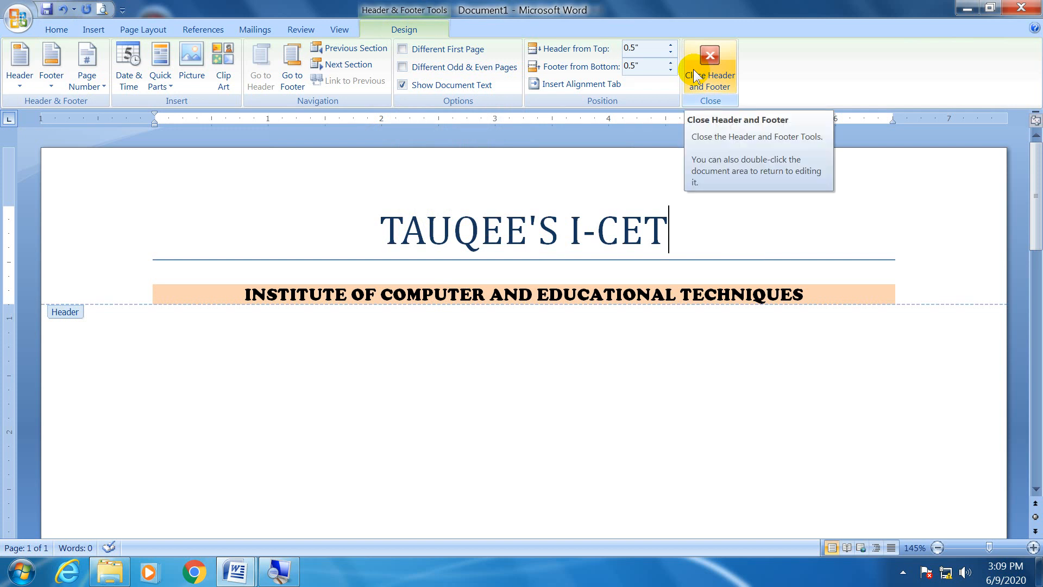
click(695, 76)
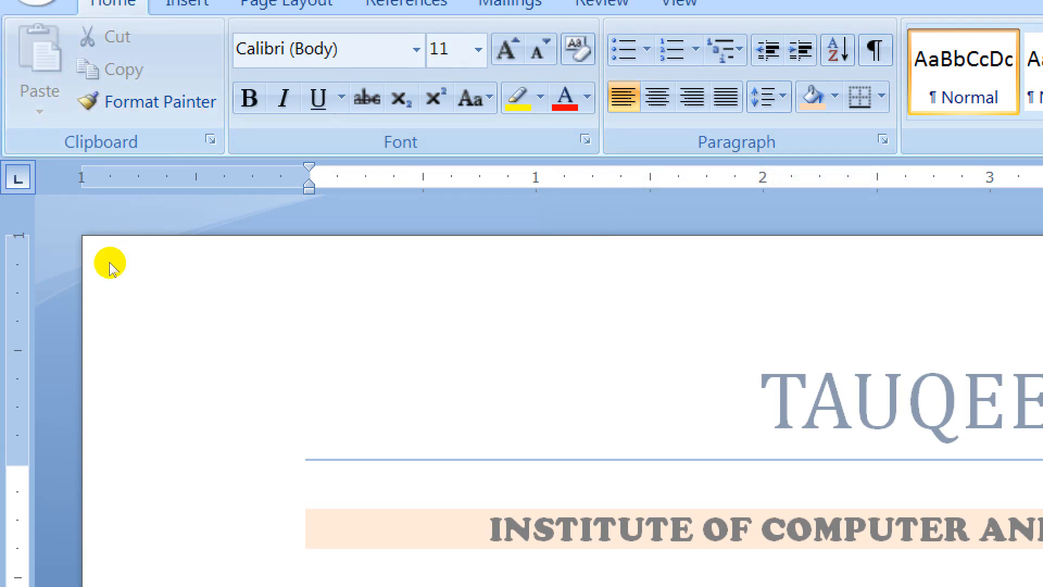
key(super)
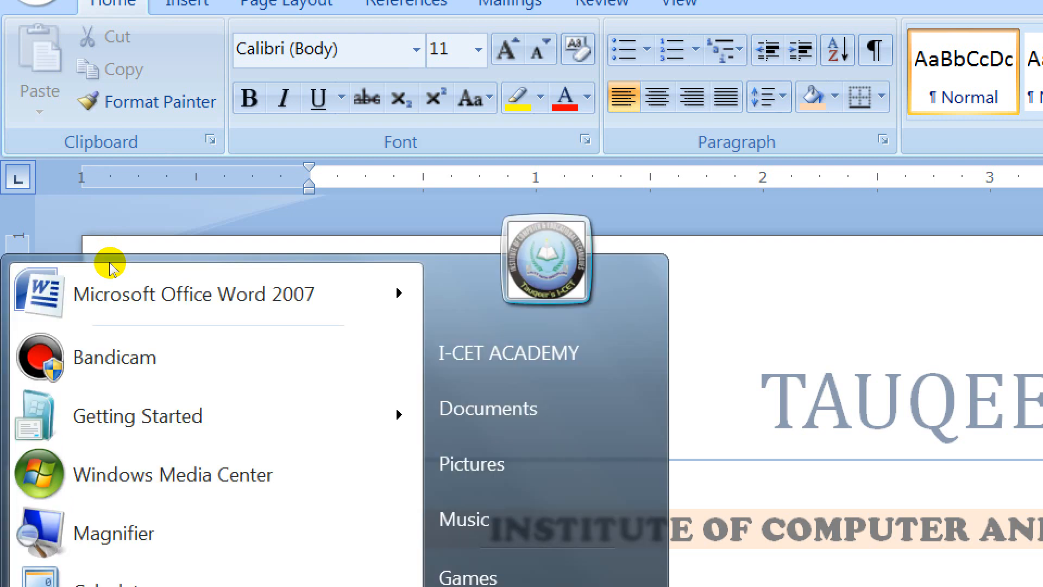
key(super)
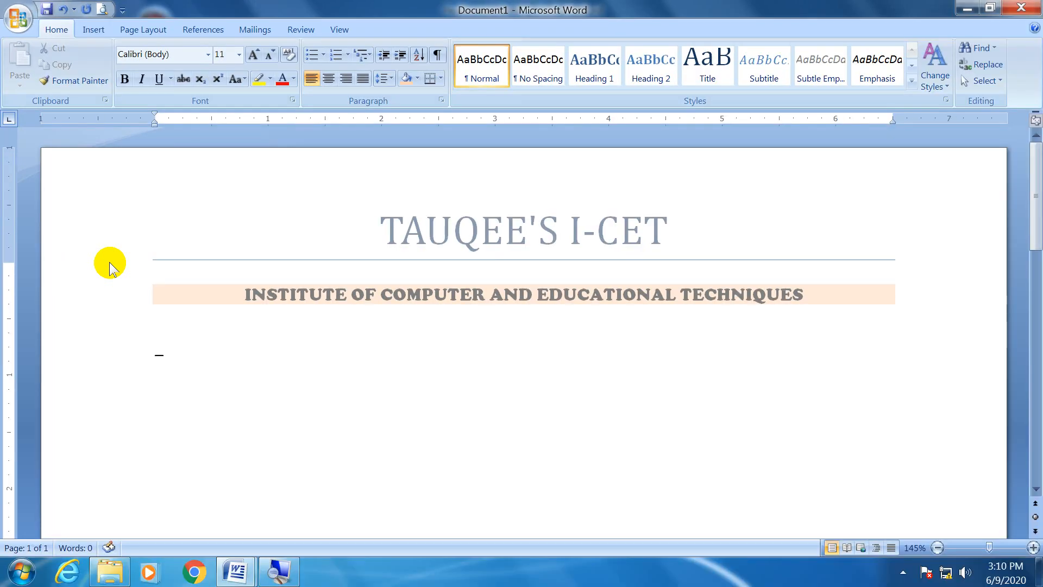
key(BackSpace)
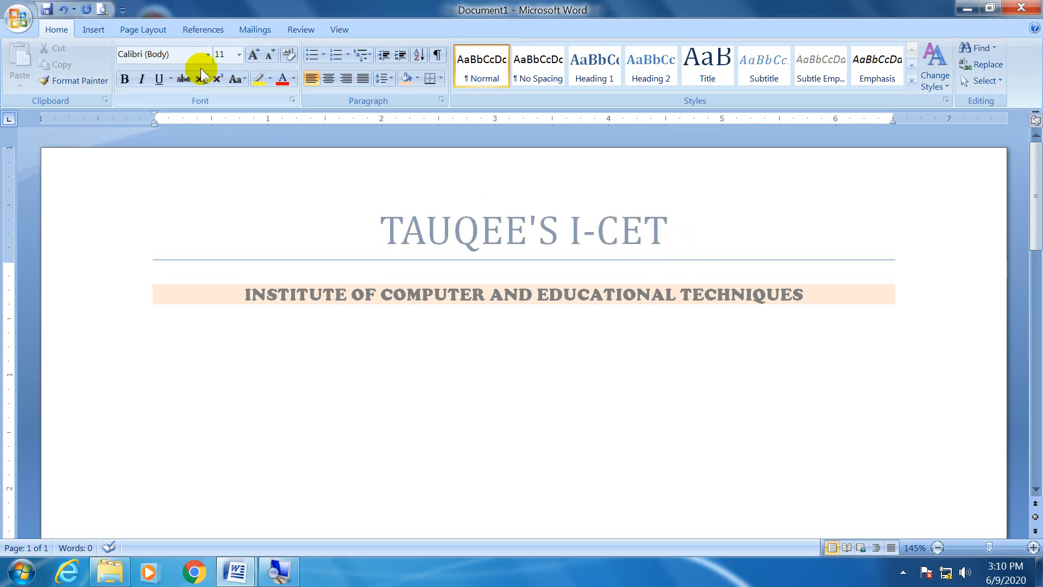
Check the page with its custom header in print preview, and return to editing the document.
click(102, 9)
click(520, 137)
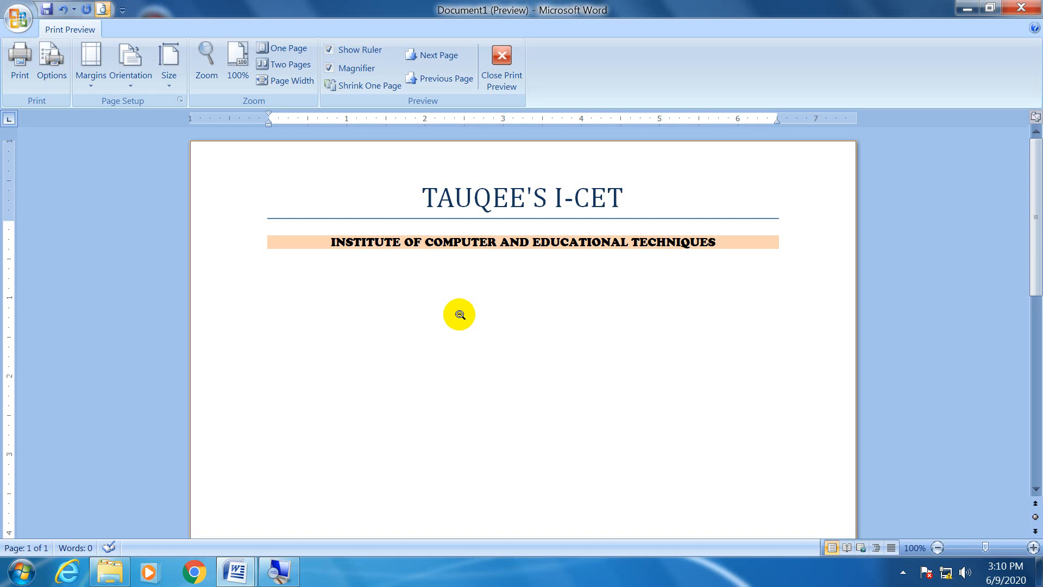
click(516, 72)
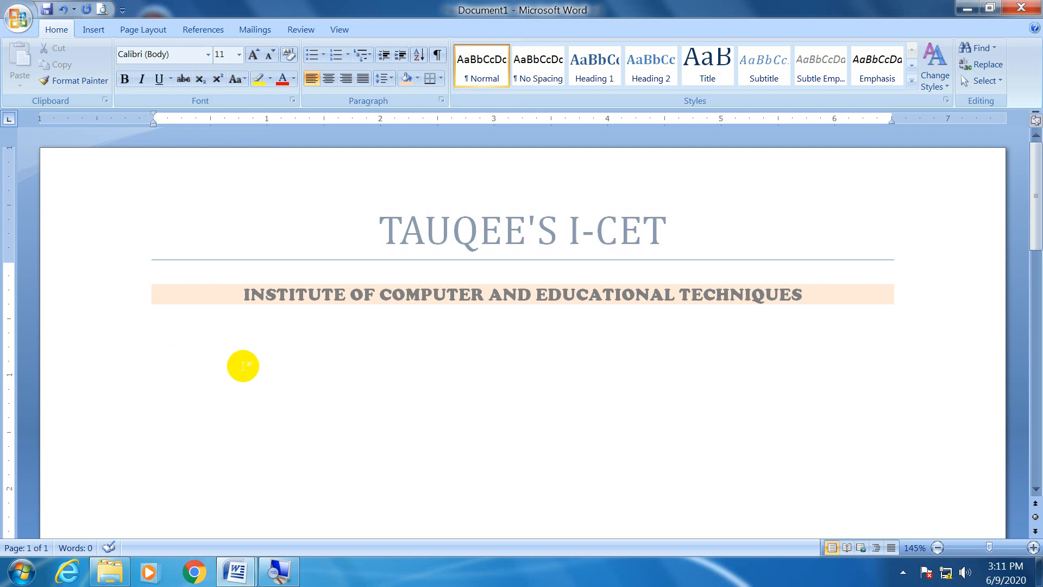
Write "Welcome to the INSTITUTE OF COMPUTER AND EDUCATIONAL TECHNIQUES." in the document body and accept the grammar suggestion for the spacing before the period.
text(Wel)
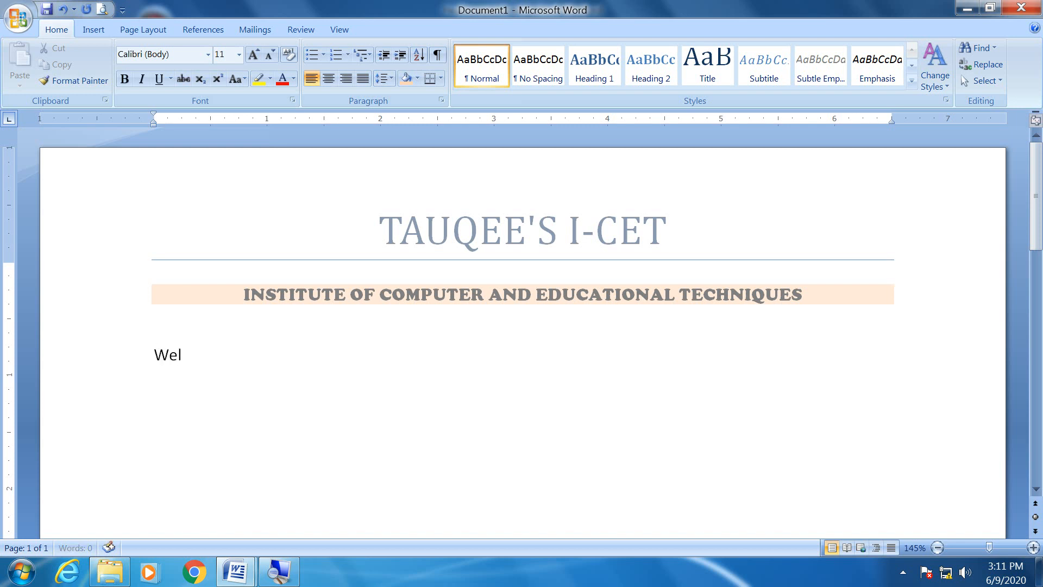
text(come to the I)
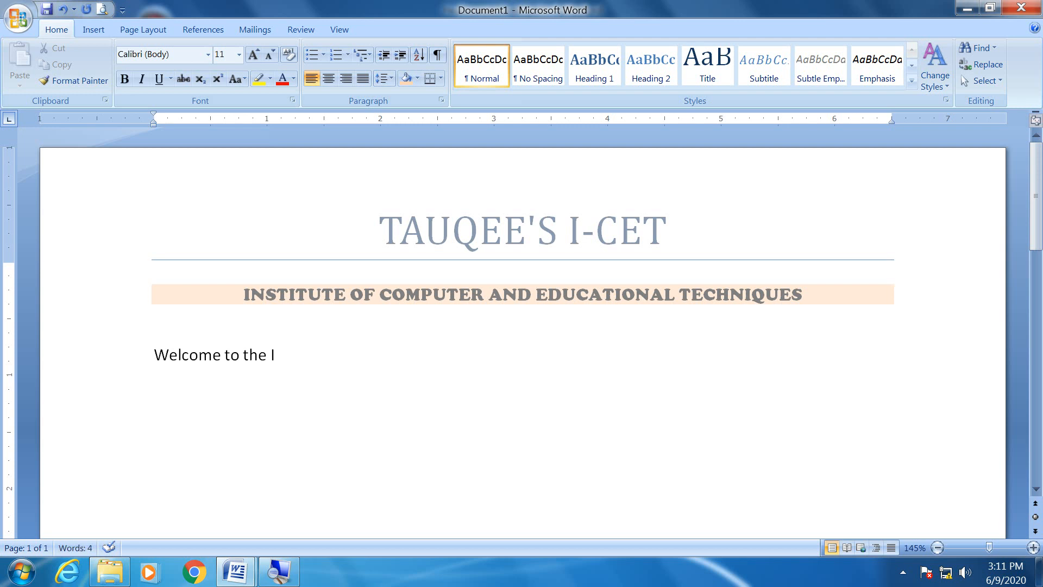
text(CET )
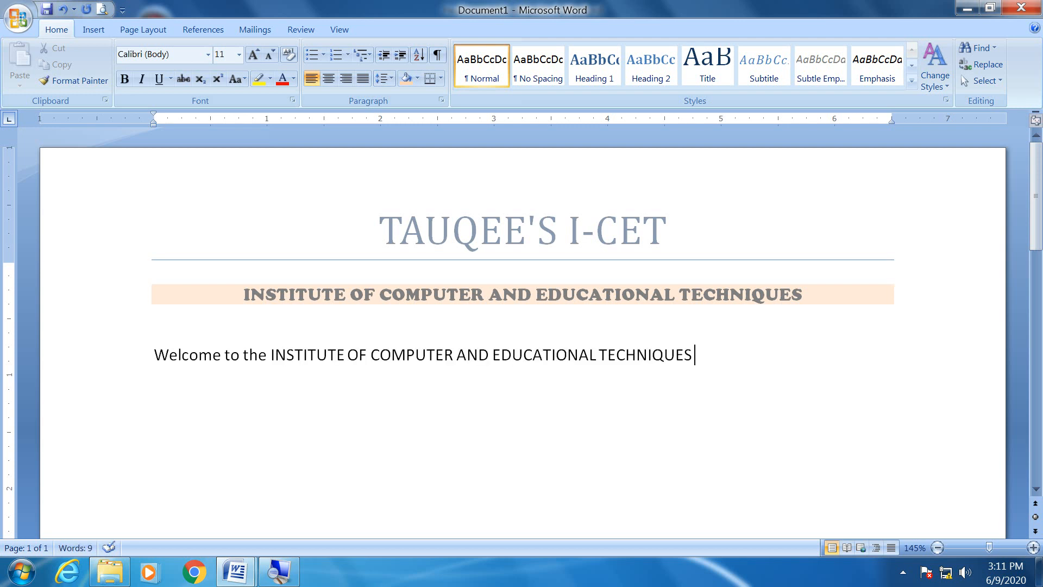
text(.)
click(329, 396)
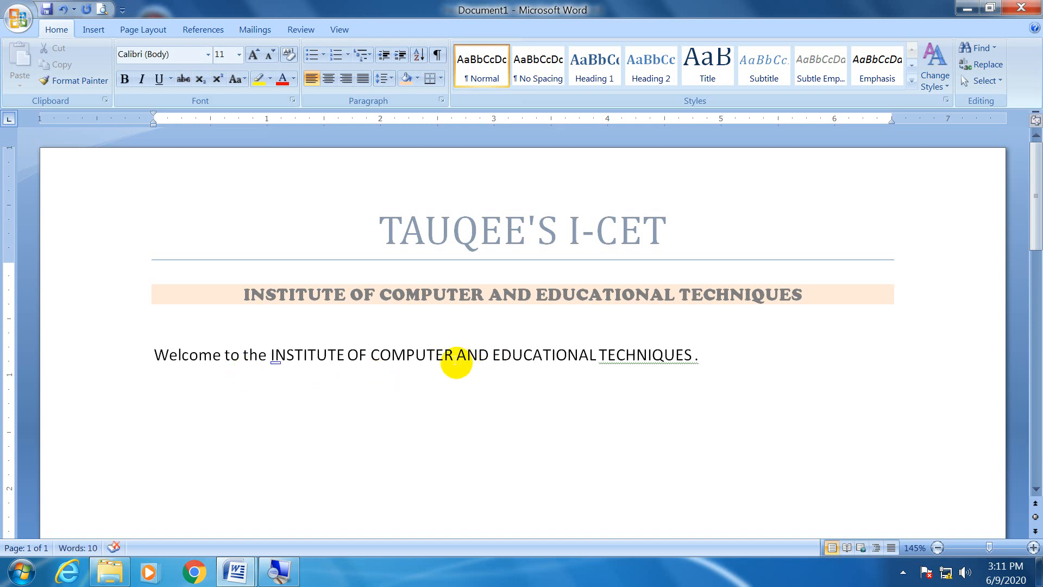
right_click(615, 354)
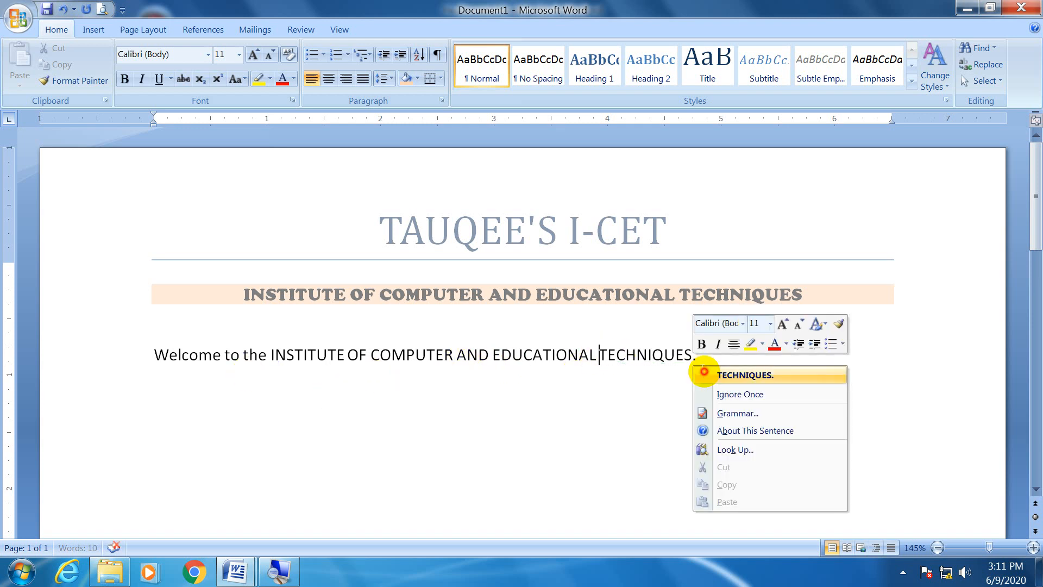
click(706, 371)
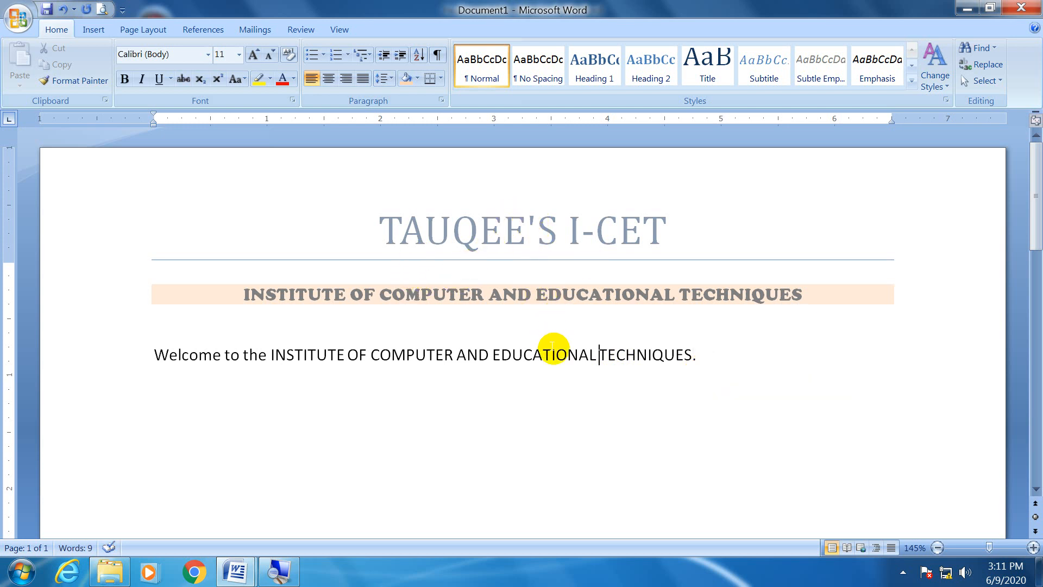
Open the header for editing and toggle the display of the document text off and back on.
double_click(704, 212)
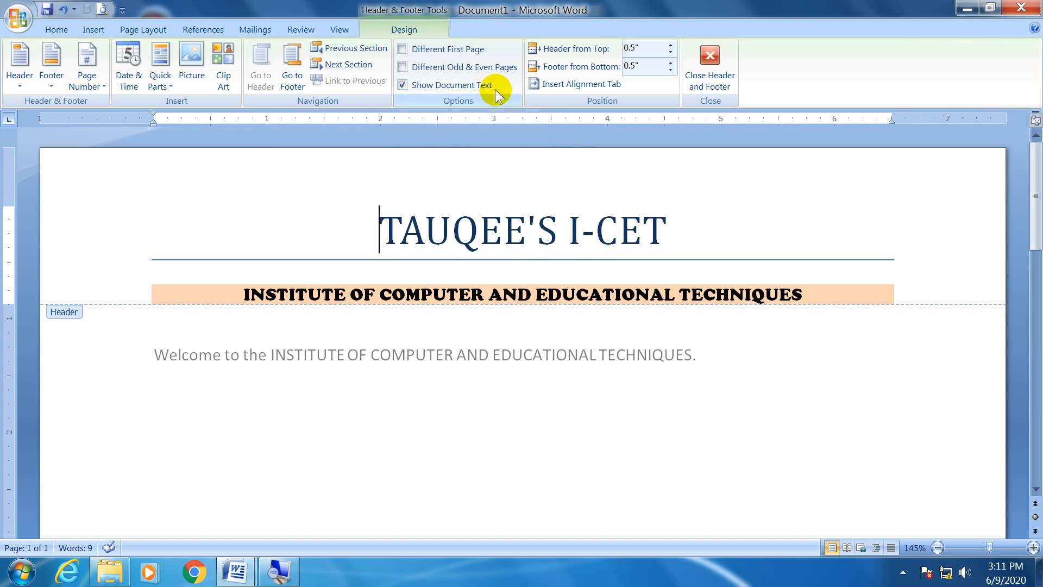
click(444, 93)
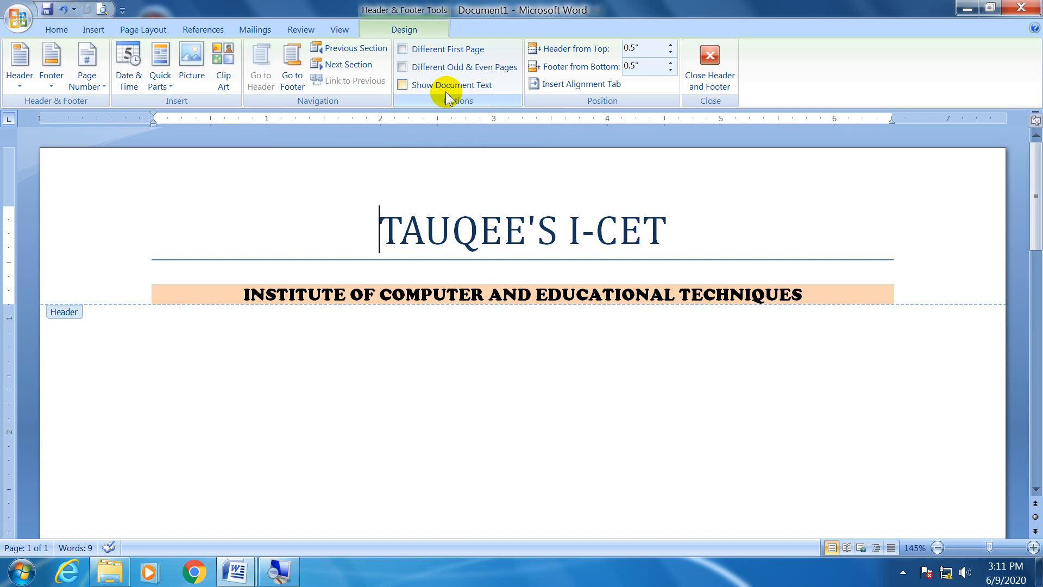
click(446, 91)
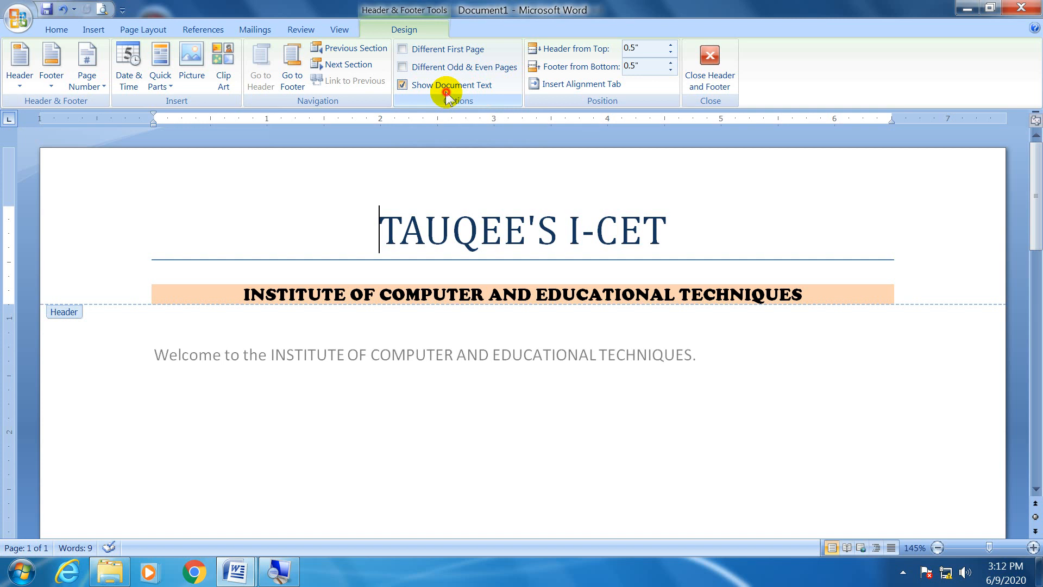
click(445, 91)
click(446, 97)
click(446, 96)
click(446, 96)
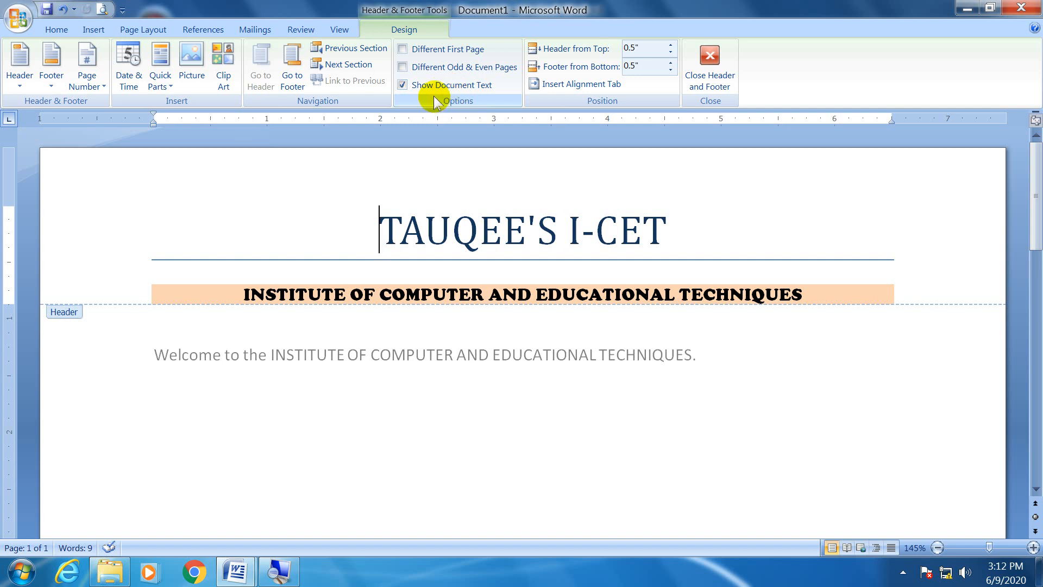
Enable a different first page for the document's header and footer.
click(464, 52)
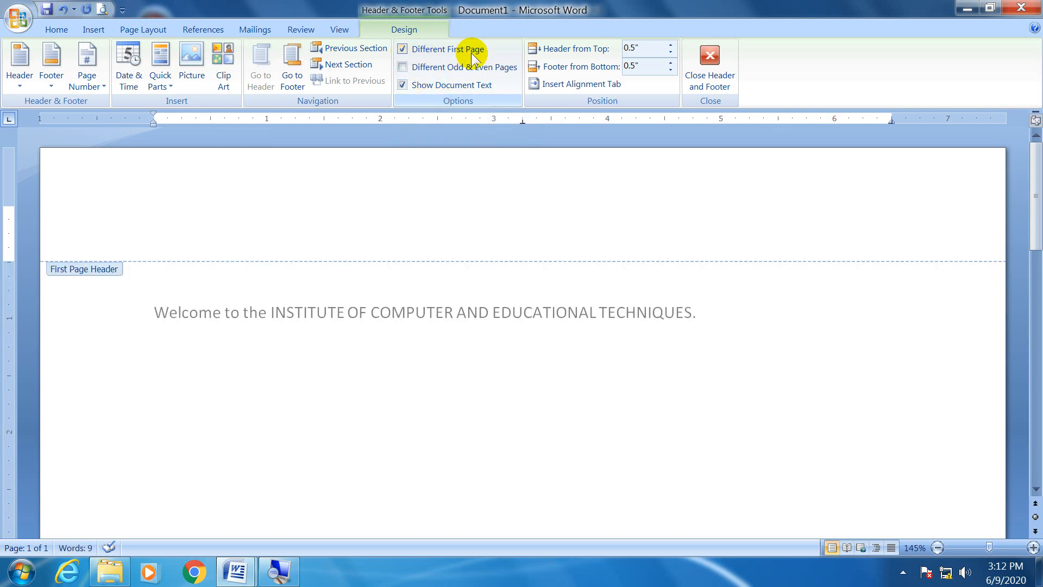
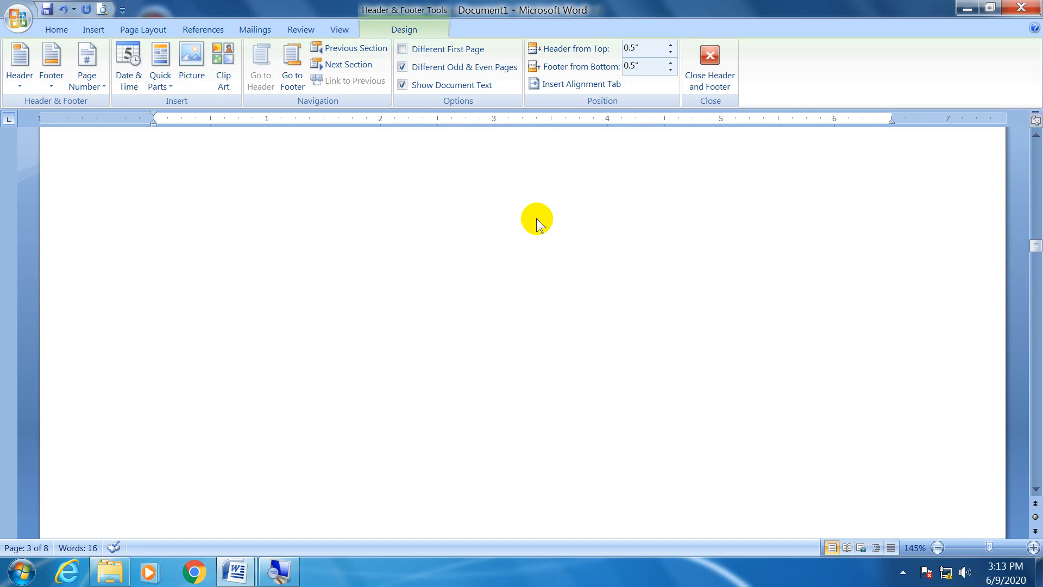
scroll(526, 208, up, 10)
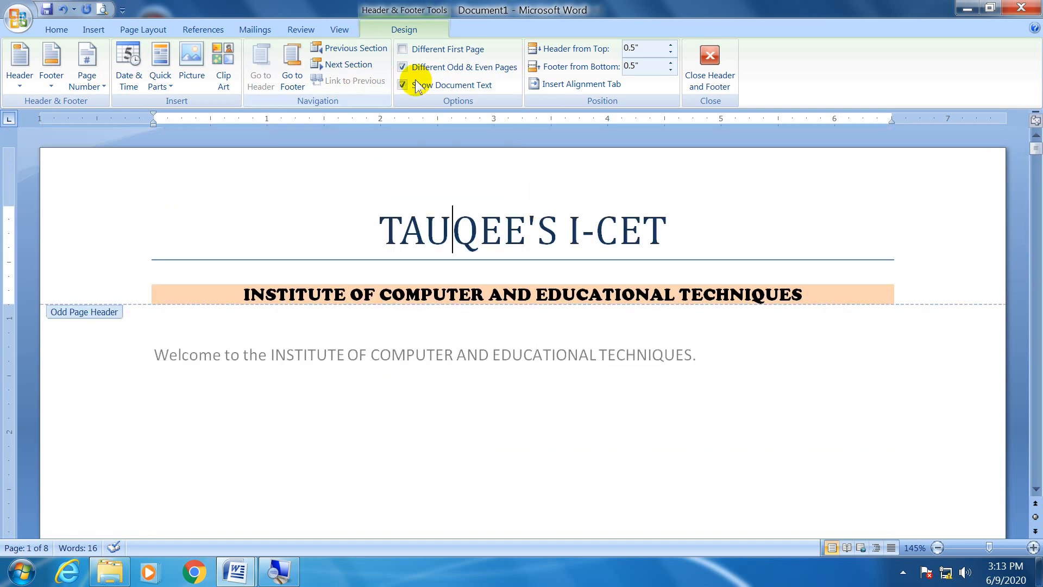
Turn off different odd and even pages for the document's headers and footers.
click(428, 68)
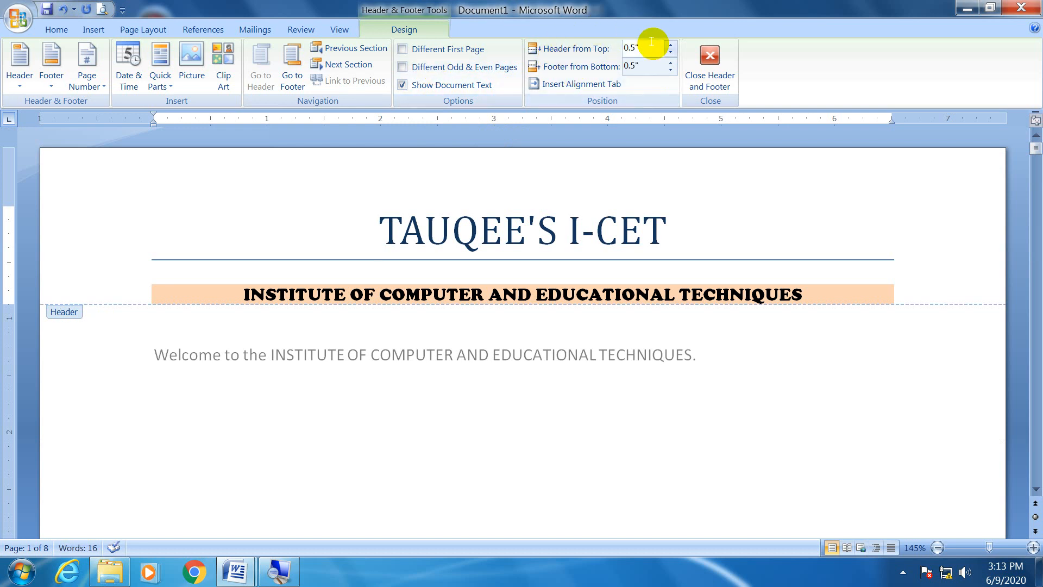
Lower the header's distance from the top of the page to 0" and raise it again to 1".
click(670, 52)
click(670, 52)
click(670, 52)
click(671, 52)
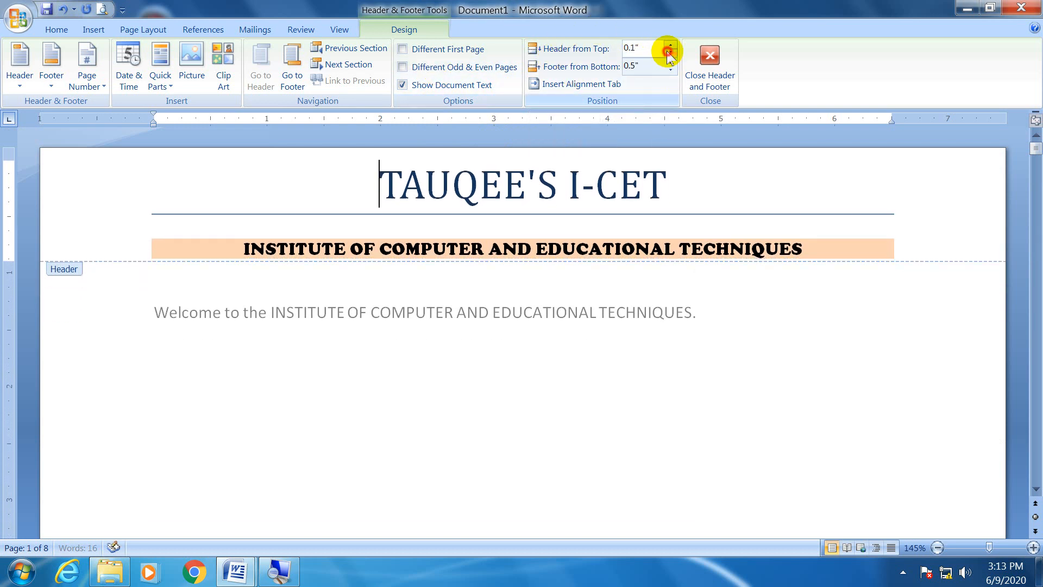
click(670, 55)
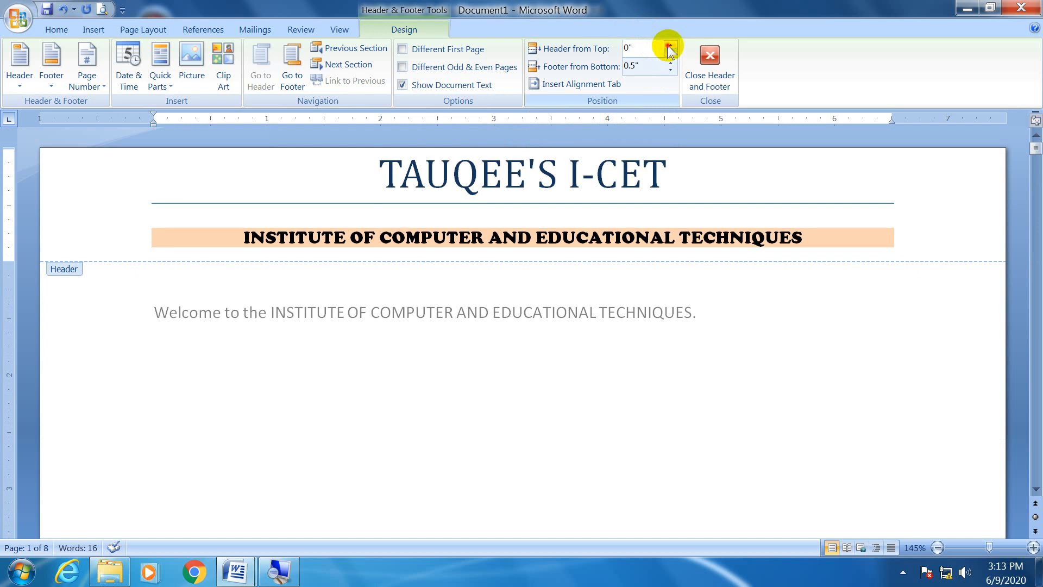
click(669, 45)
click(669, 45)
click(669, 45)
click(669, 46)
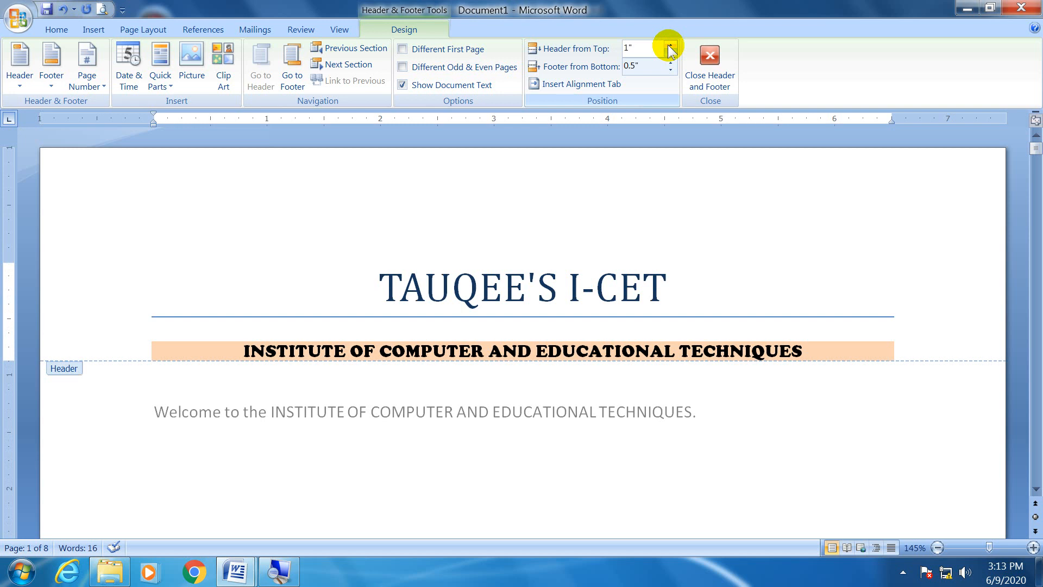
Reduce the header's distance from the top of the page to 0.2".
click(670, 54)
click(670, 55)
click(671, 54)
click(671, 54)
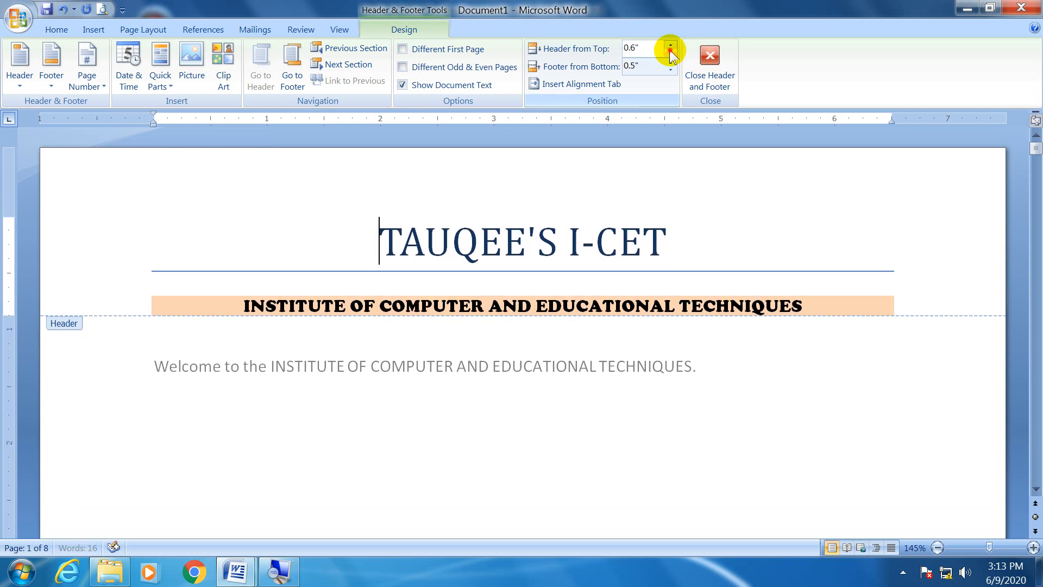
click(671, 55)
click(671, 54)
click(671, 54)
click(670, 54)
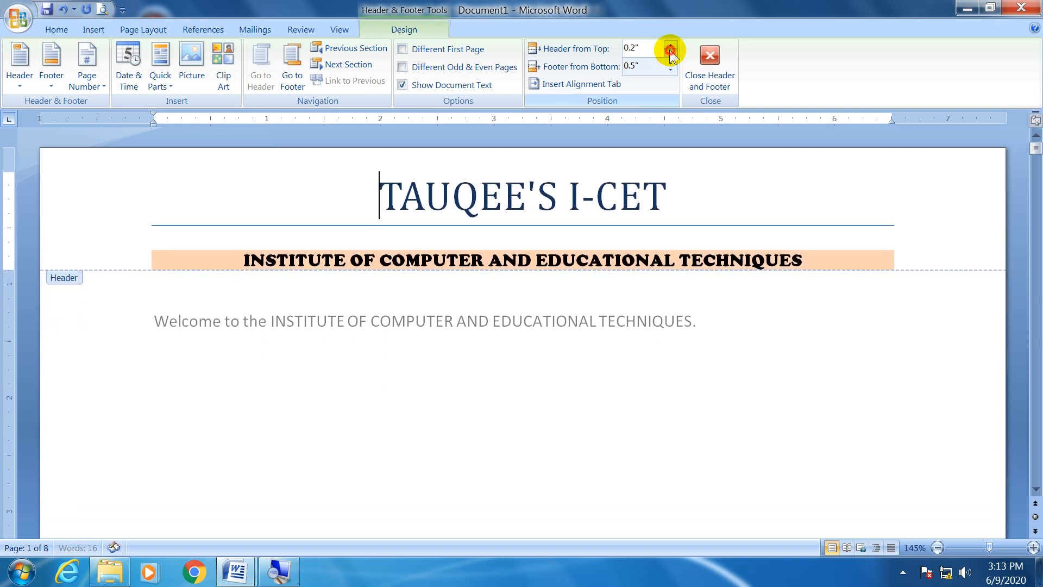
Set the header's distance from the top of the page to 1.2" to make room above the title.
click(671, 46)
click(670, 46)
click(670, 47)
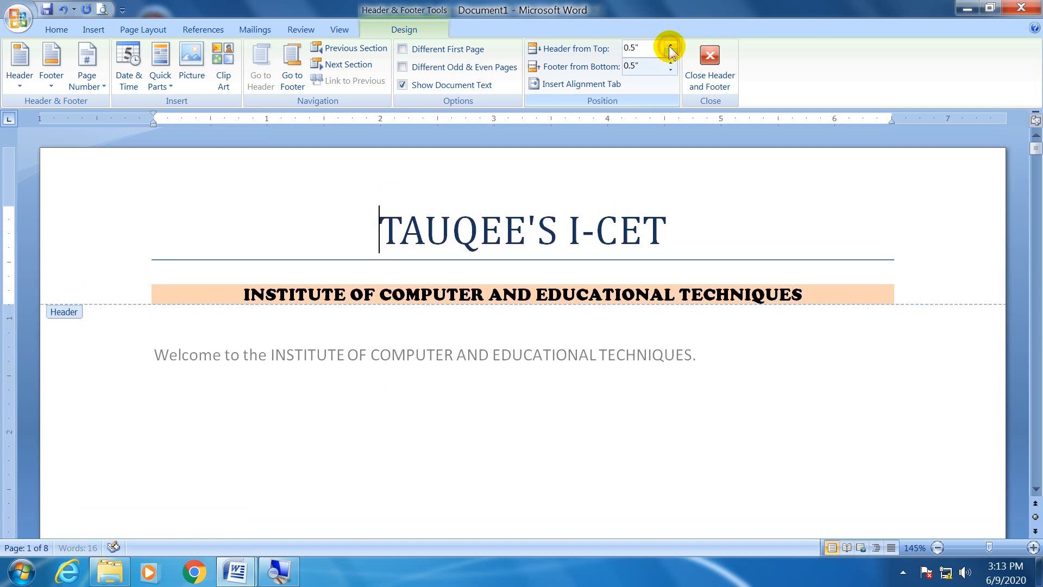
click(670, 47)
click(670, 46)
click(671, 46)
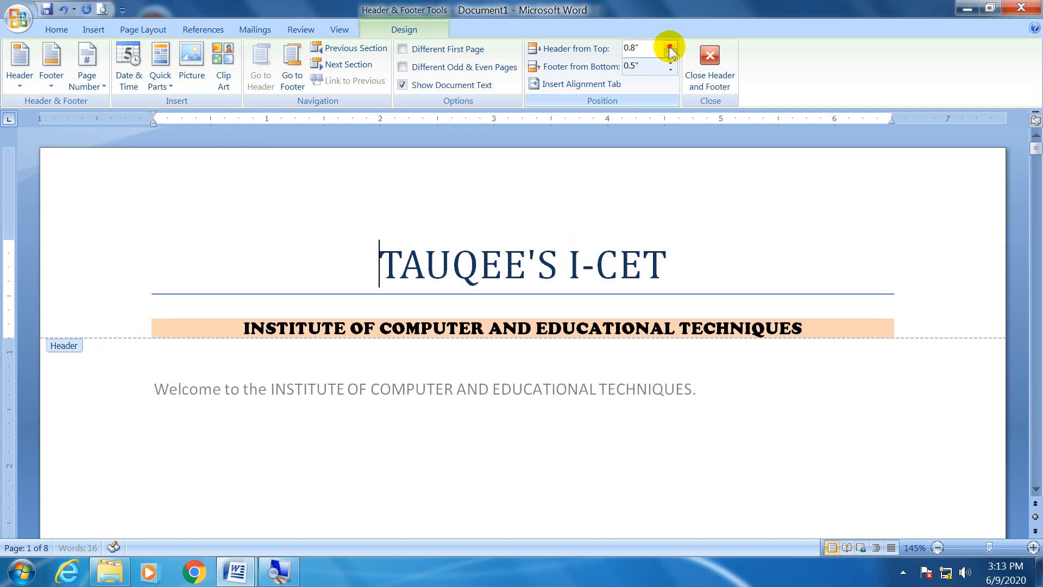
click(671, 47)
click(671, 46)
click(670, 46)
click(671, 46)
click(671, 46)
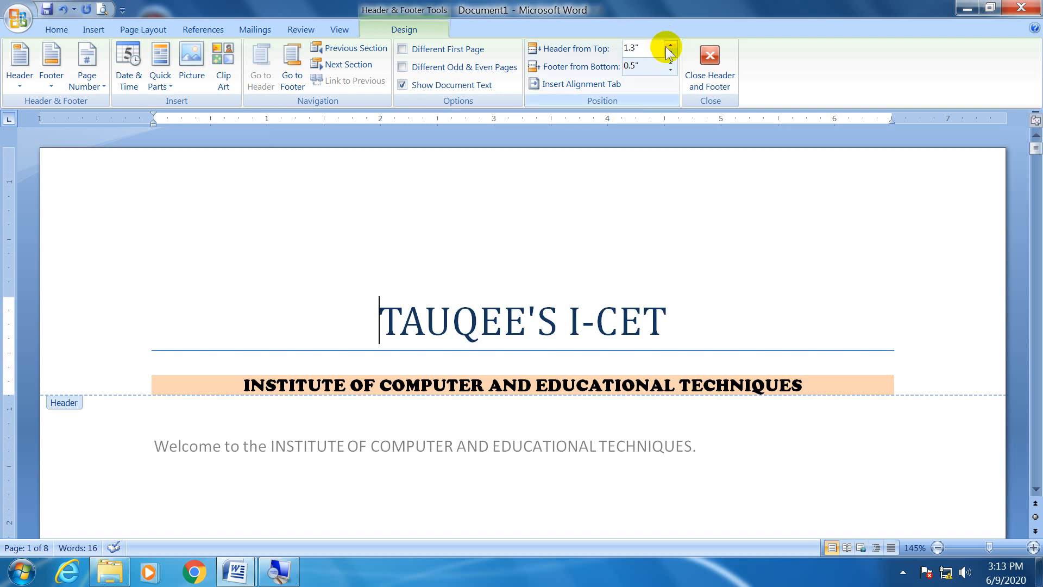
click(671, 52)
click(161, 174)
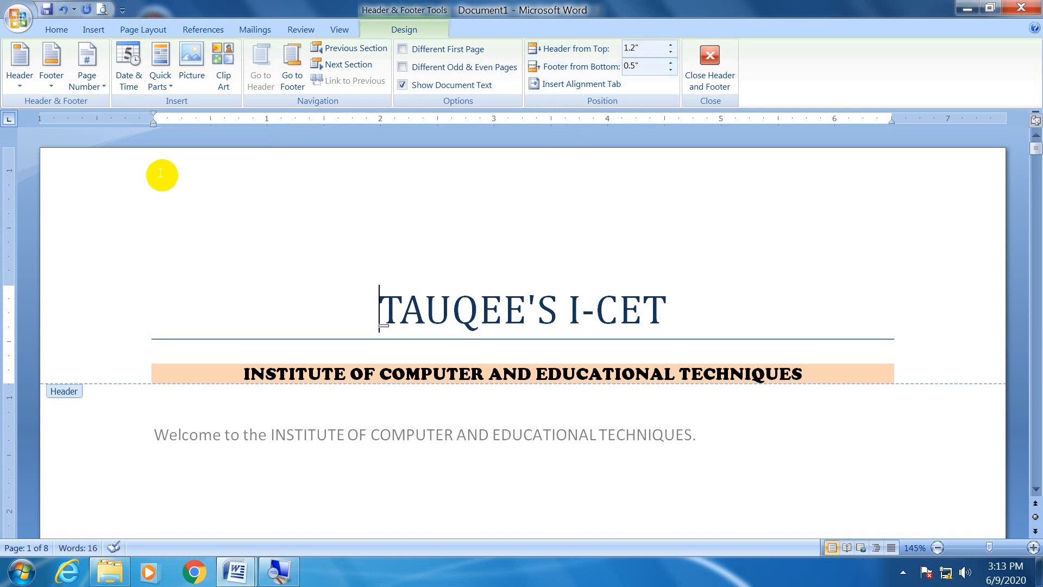
Search for clip art for the header across all collections and all media file types, without a search term.
click(218, 57)
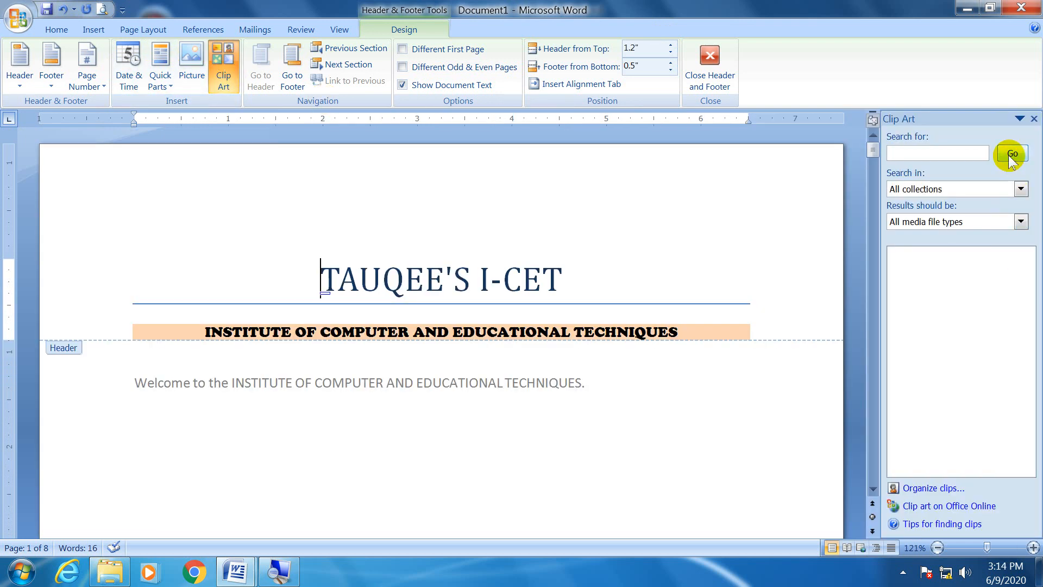
click(1008, 156)
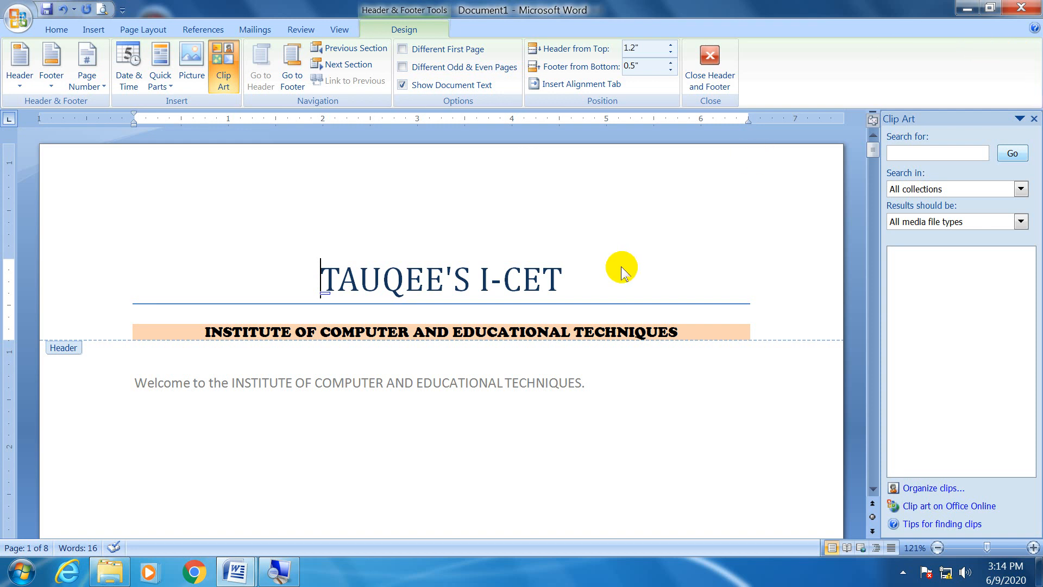
key(super+Escape)
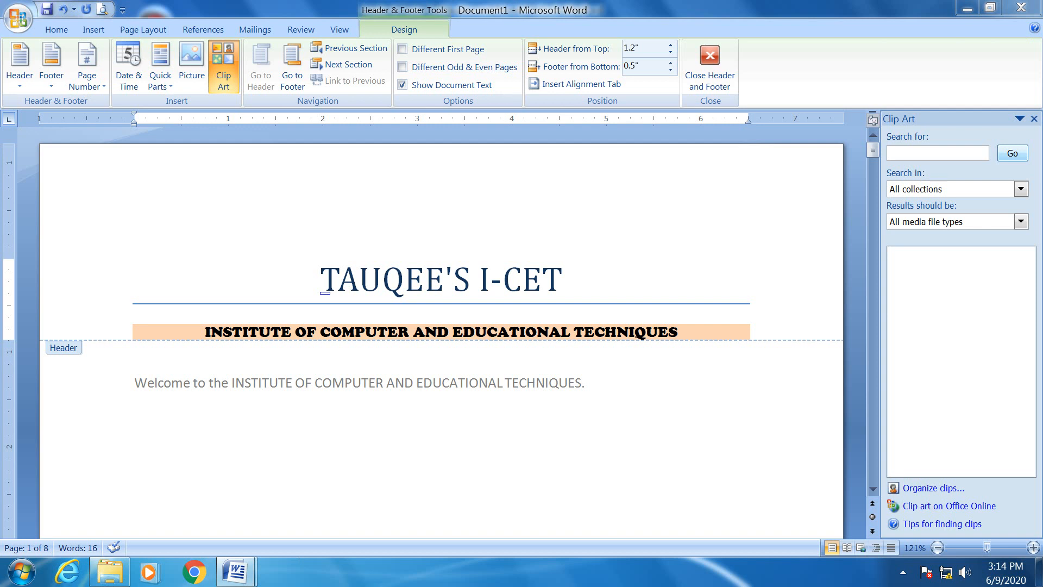
key(super+plus)
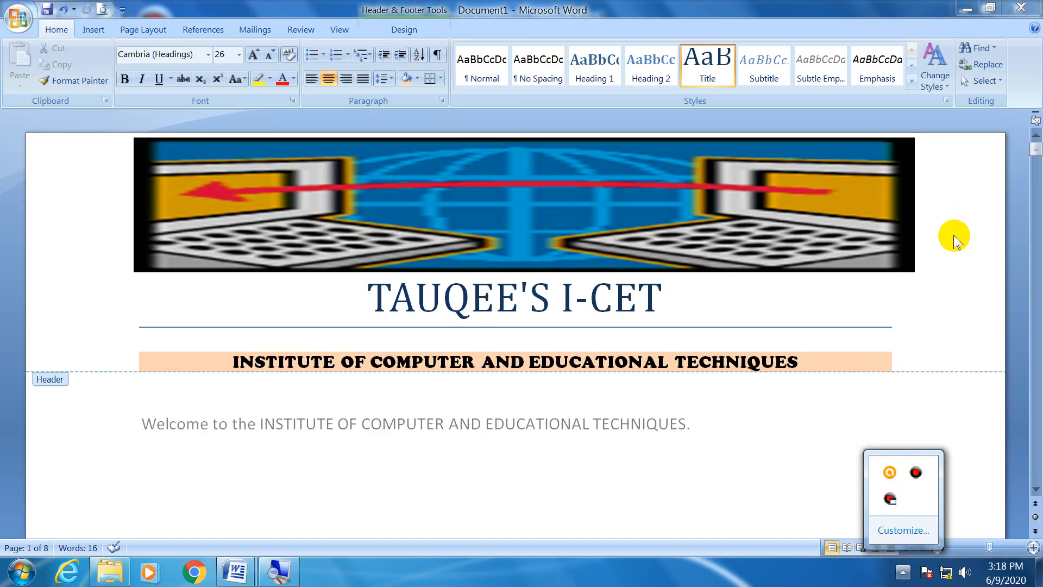
click(811, 427)
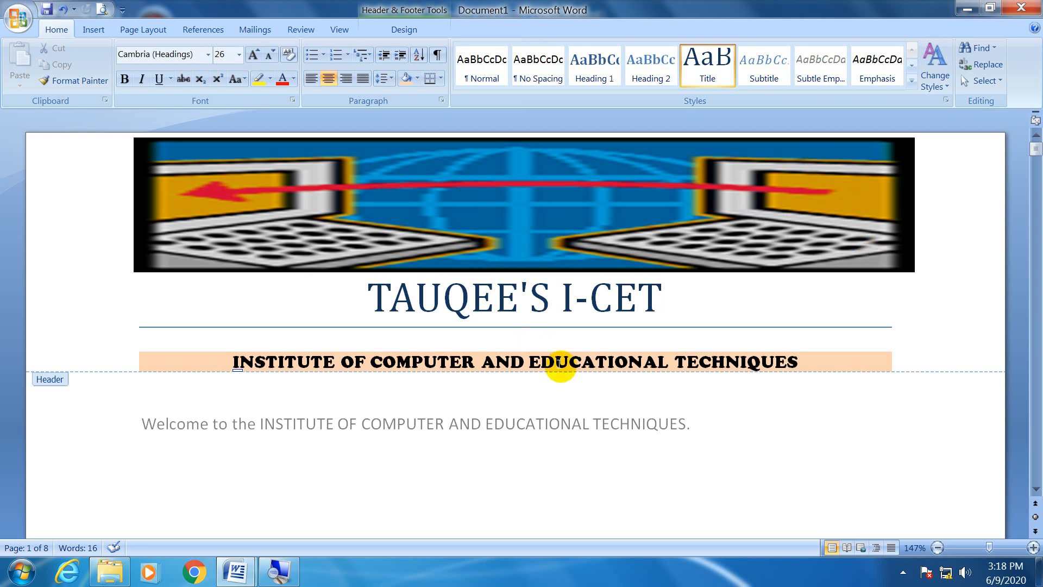
Shrink the wide computer picture in the header to a small, nearly square logo and place it above and left of the title.
click(592, 197)
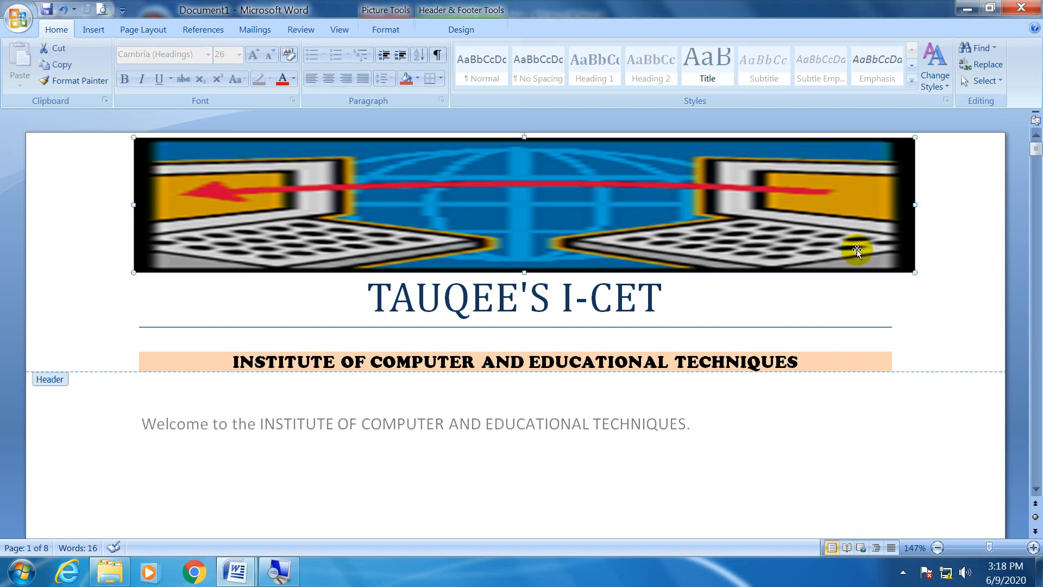
drag(913, 272, 191, 238)
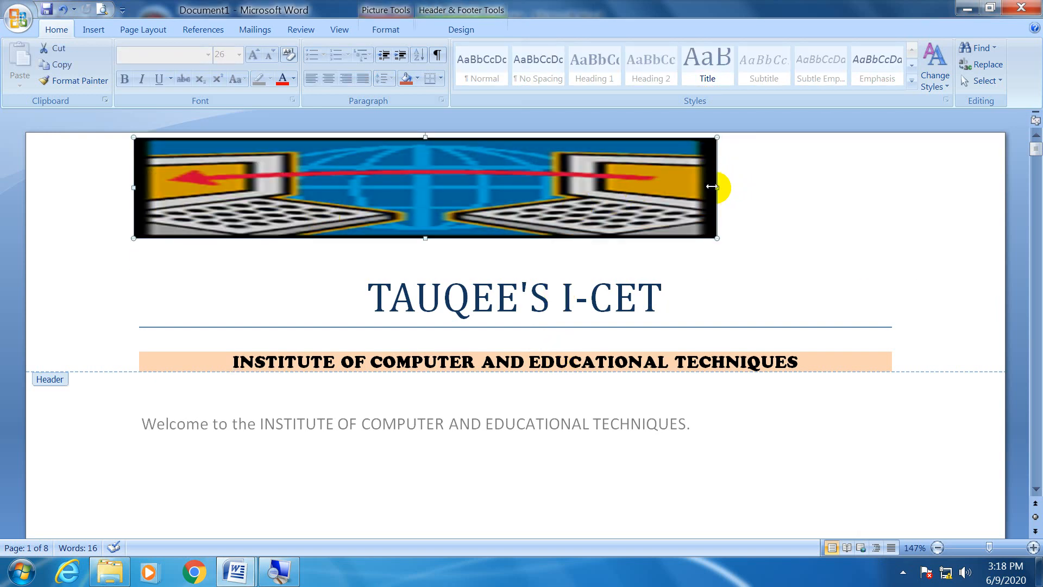
drag(712, 186, 255, 187)
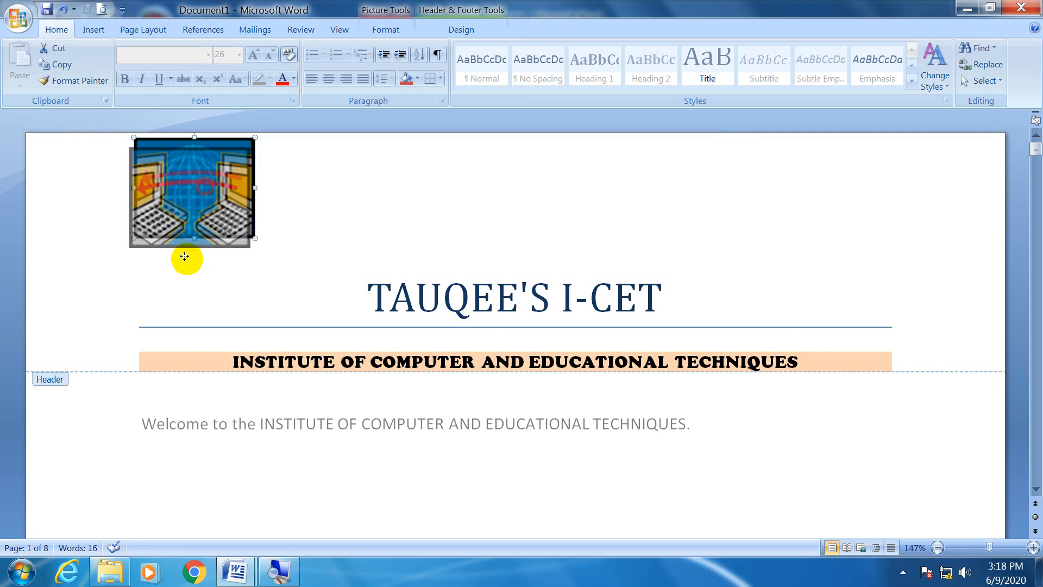
drag(184, 257, 208, 203)
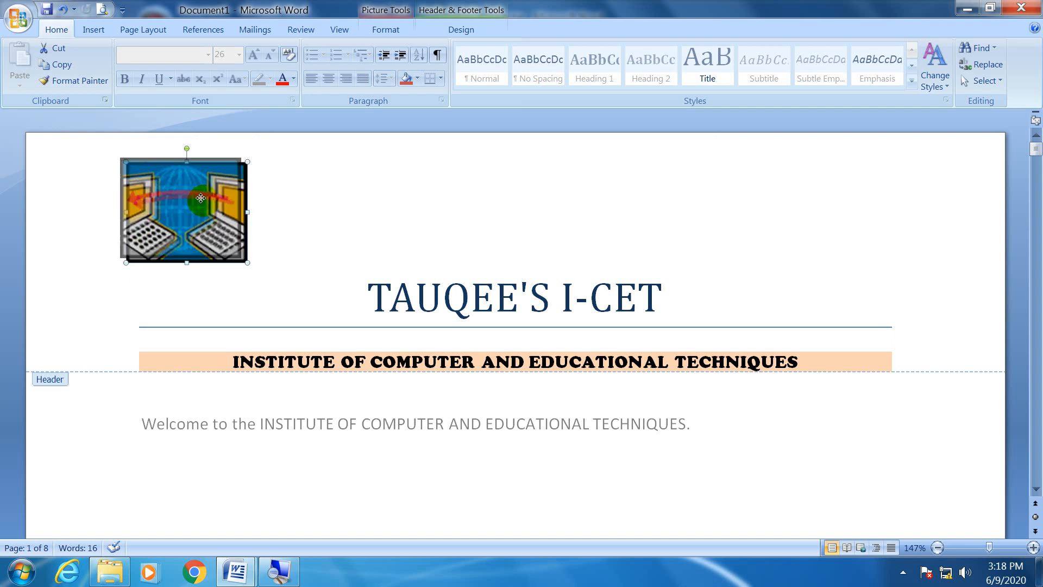
click(364, 293)
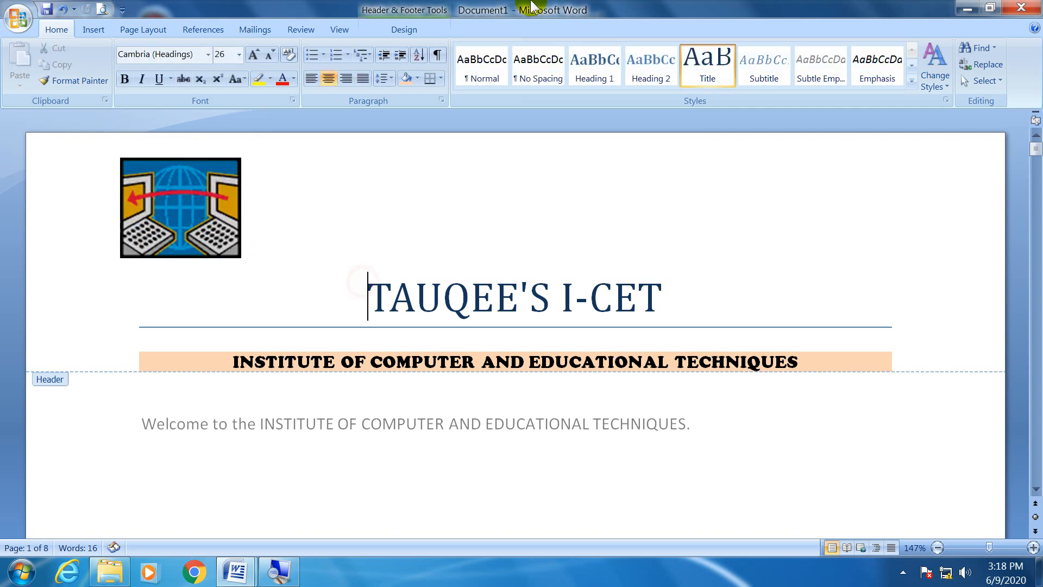
Set the header's distance from the top to 0.6" and move the logo slightly right and down, beside the title.
click(428, 27)
click(670, 53)
click(670, 52)
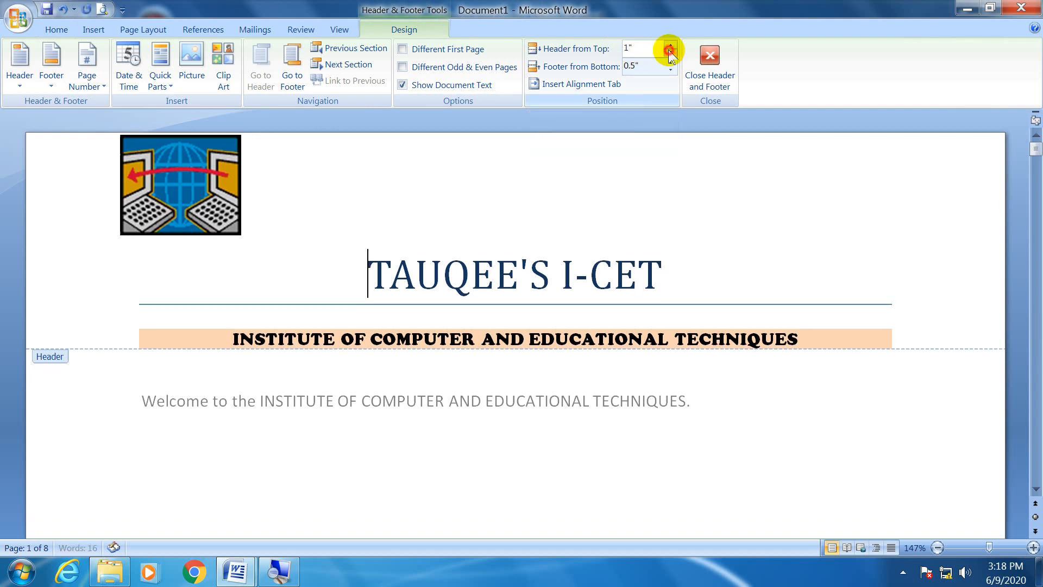
click(670, 52)
click(671, 53)
click(670, 53)
click(670, 52)
click(670, 53)
click(671, 52)
click(670, 52)
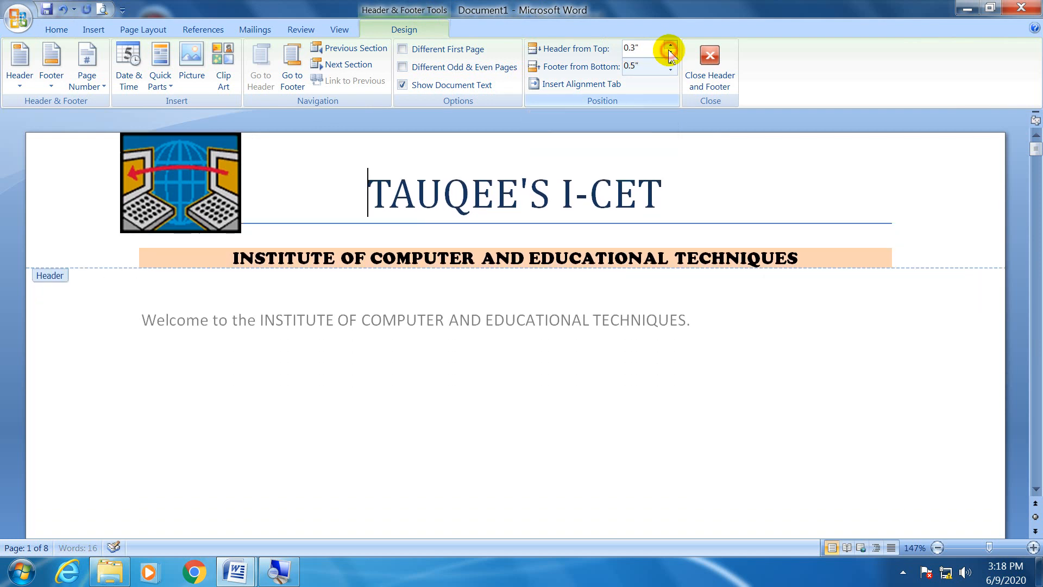
click(670, 43)
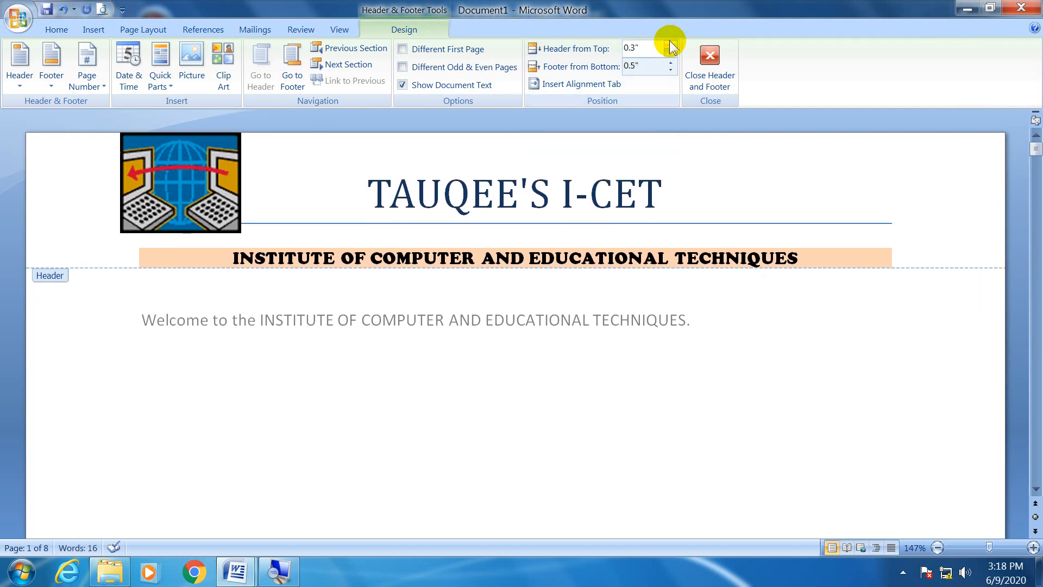
click(670, 44)
click(670, 44)
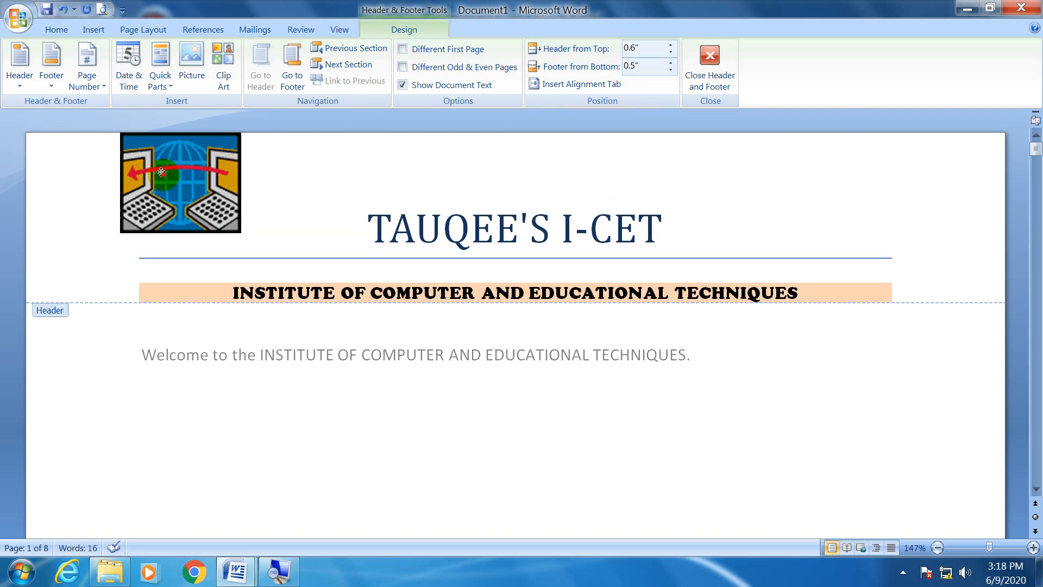
drag(161, 173, 191, 190)
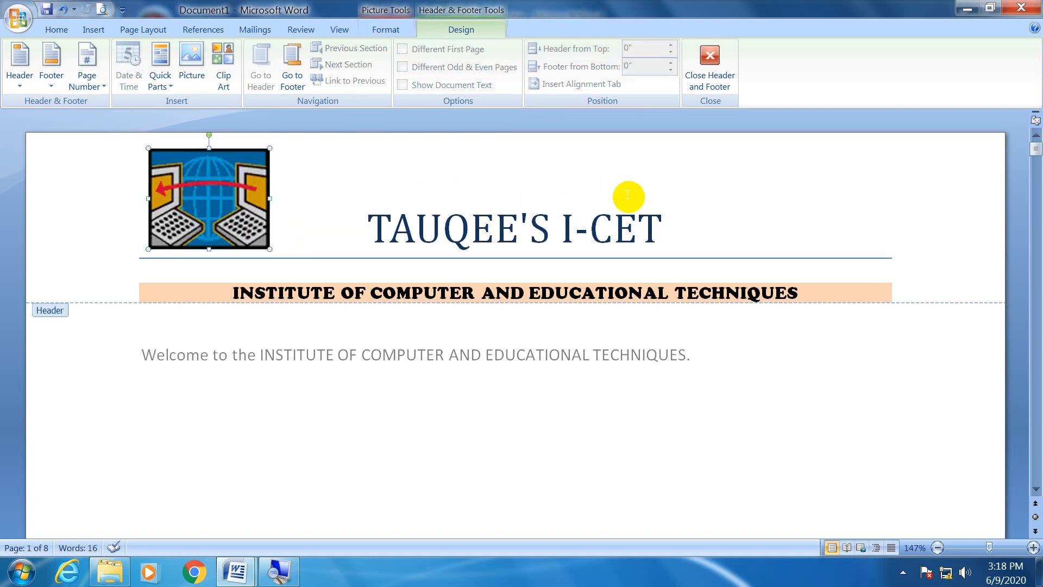
Go to the page's footer, return to the header, and go to the footer again for editing.
click(296, 63)
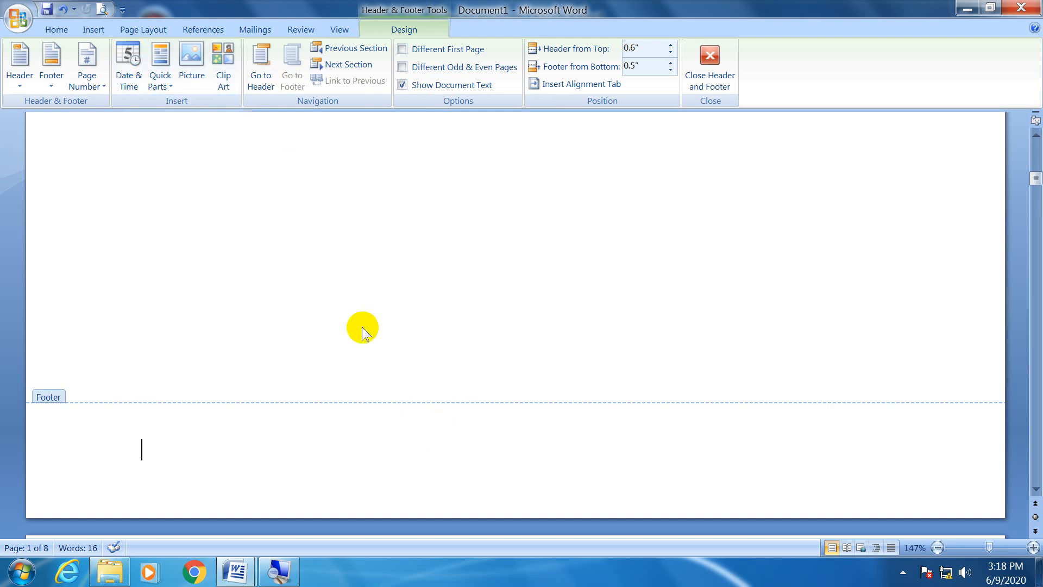
click(263, 74)
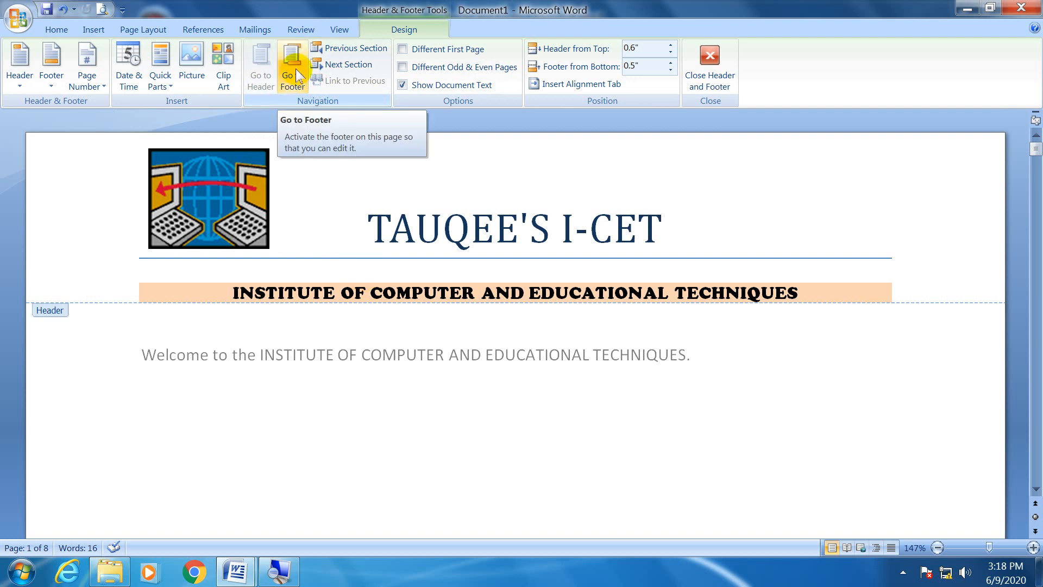
click(298, 75)
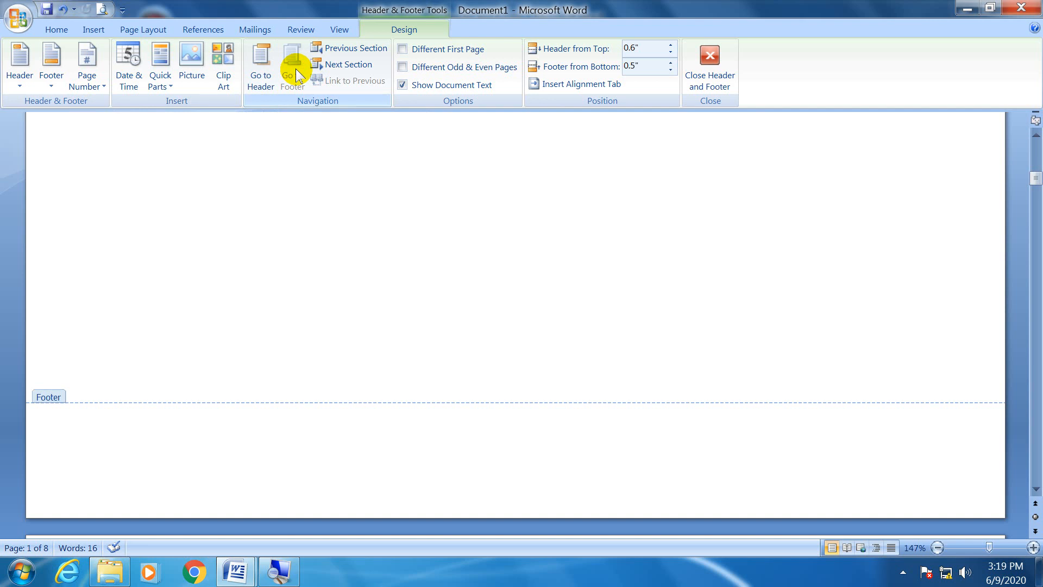
Browse the built-in footer designs and leave the gallery without applying one.
click(51, 88)
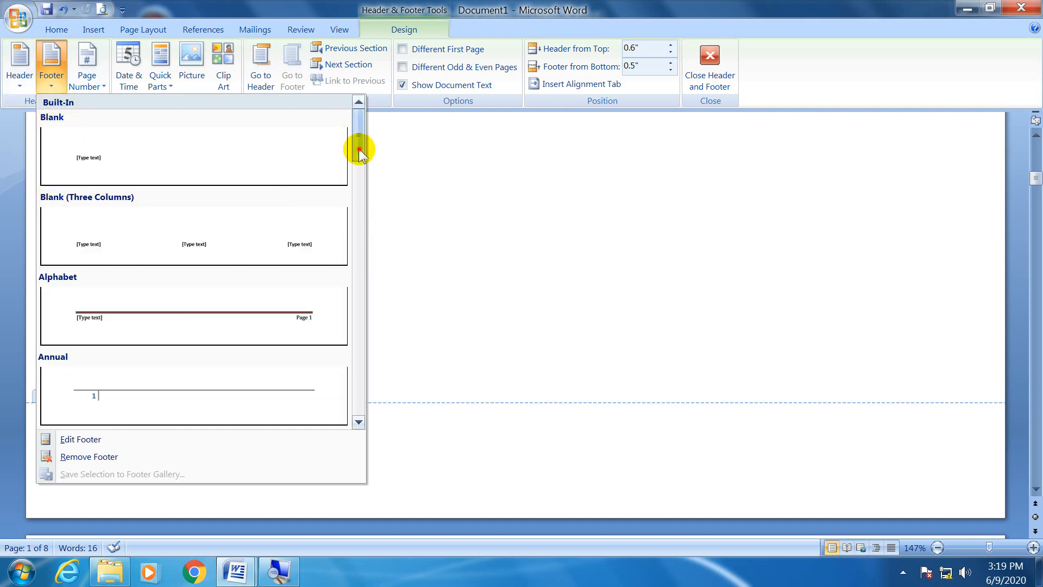
scroll(358, 165, down, 1)
drag(358, 165, 361, 234)
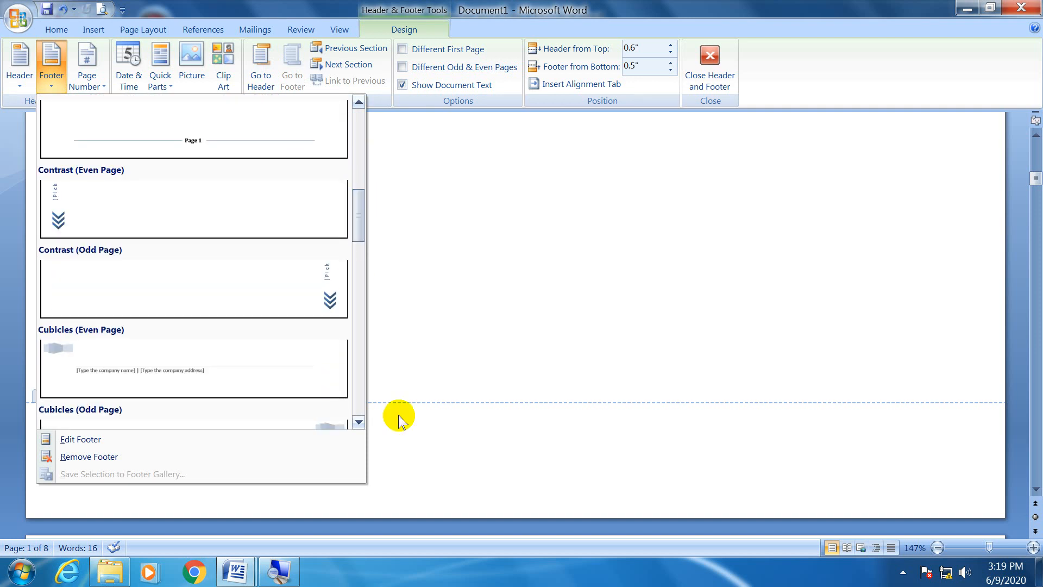
click(476, 467)
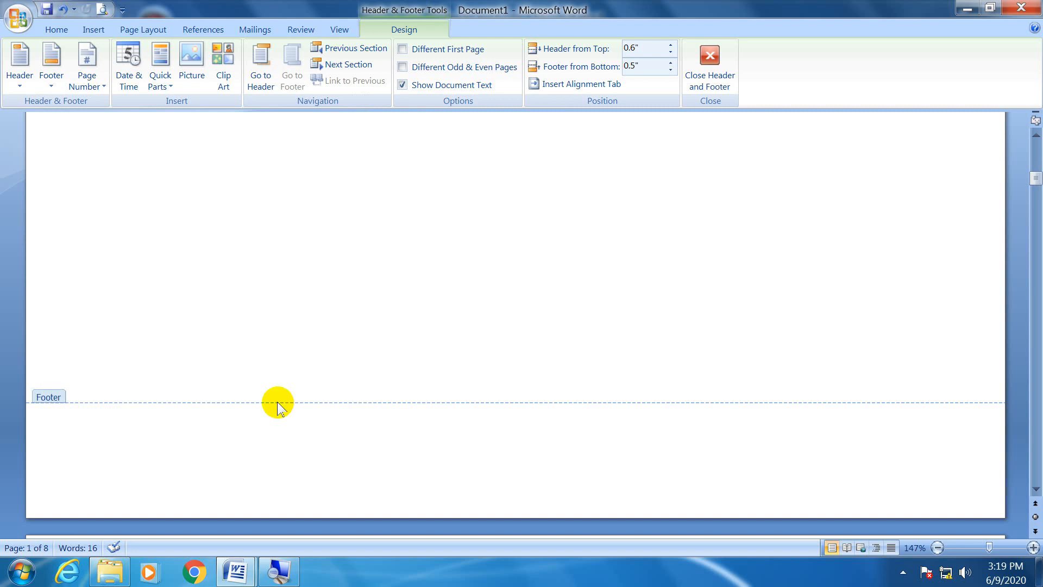
Insert the date into the footer in the format "Tuesday, June 09, 2020".
click(129, 81)
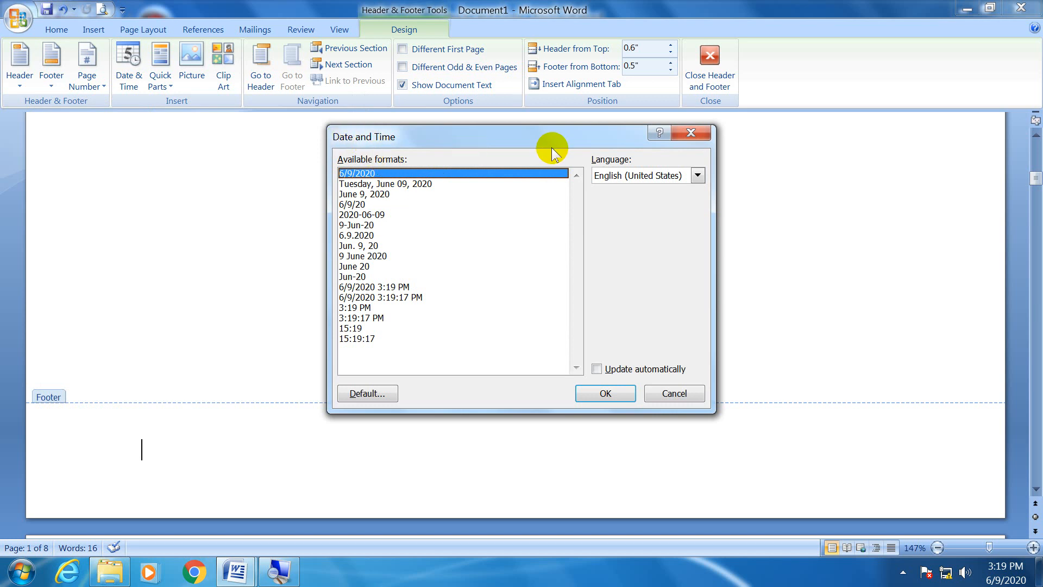
click(361, 185)
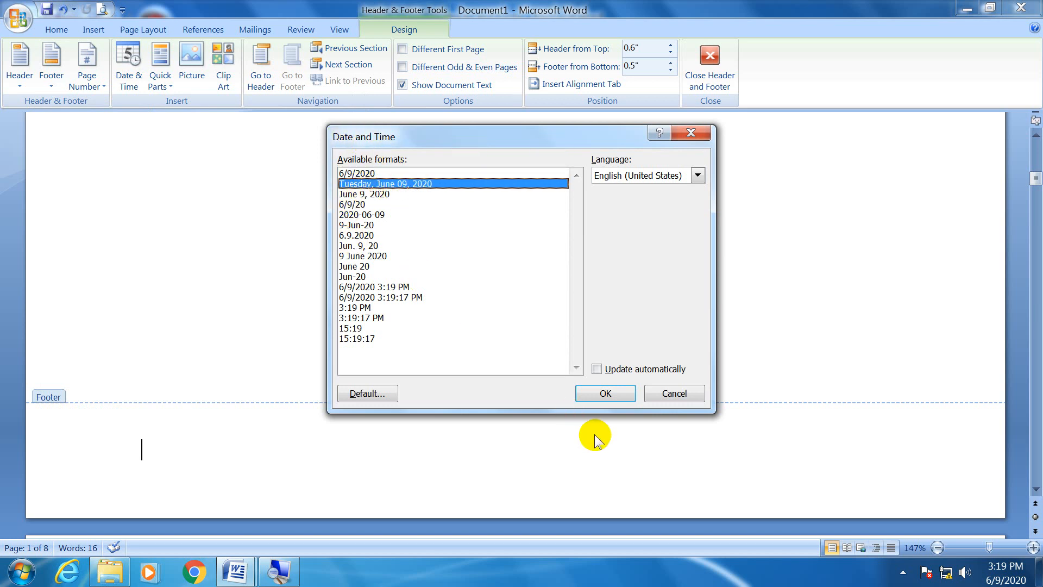
click(600, 393)
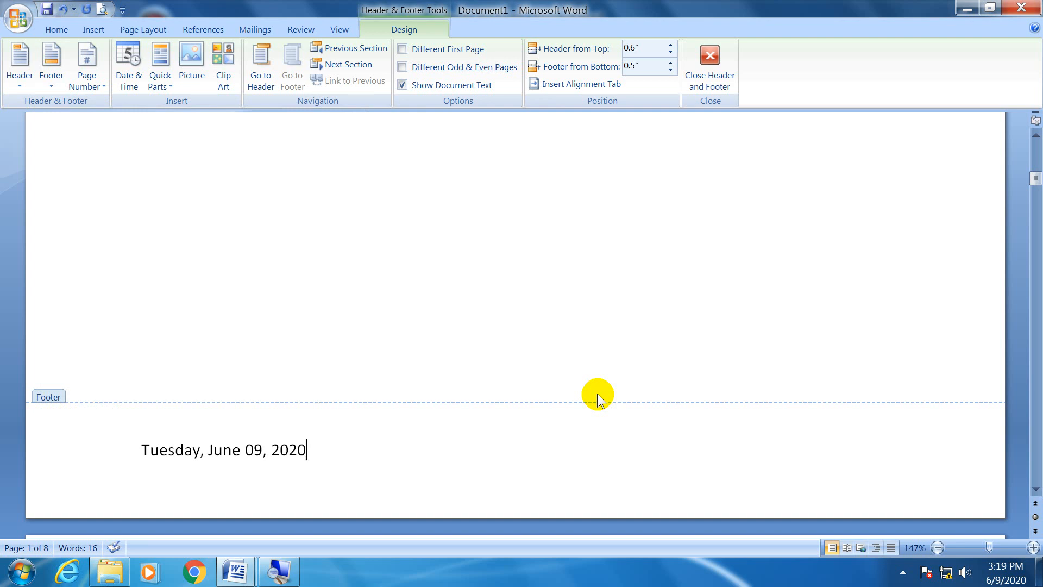
Add a second footer line with an automatically updating date in the format "Tuesday, June 09, 2020".
key(Return)
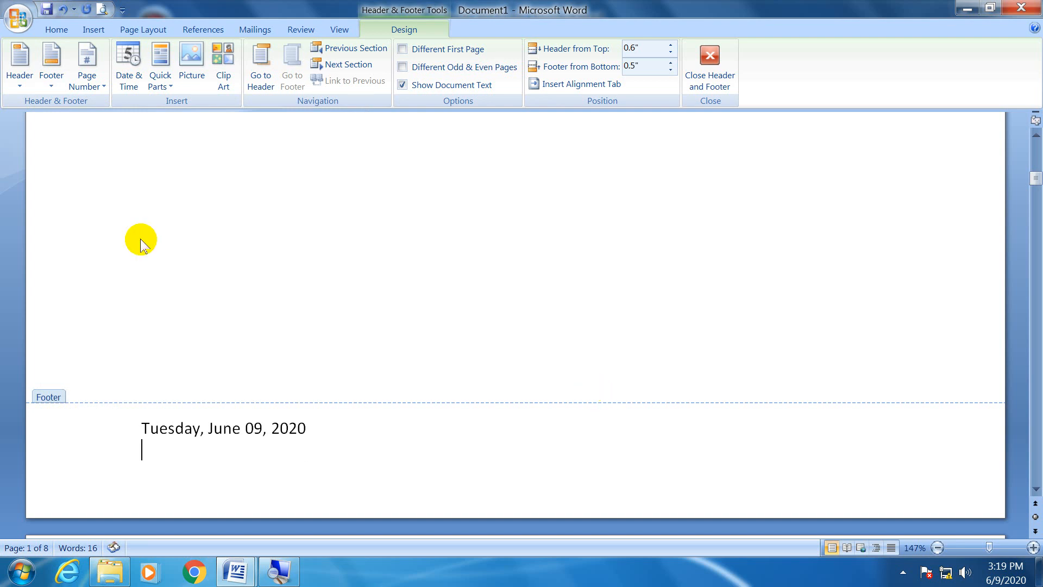
click(128, 60)
click(398, 182)
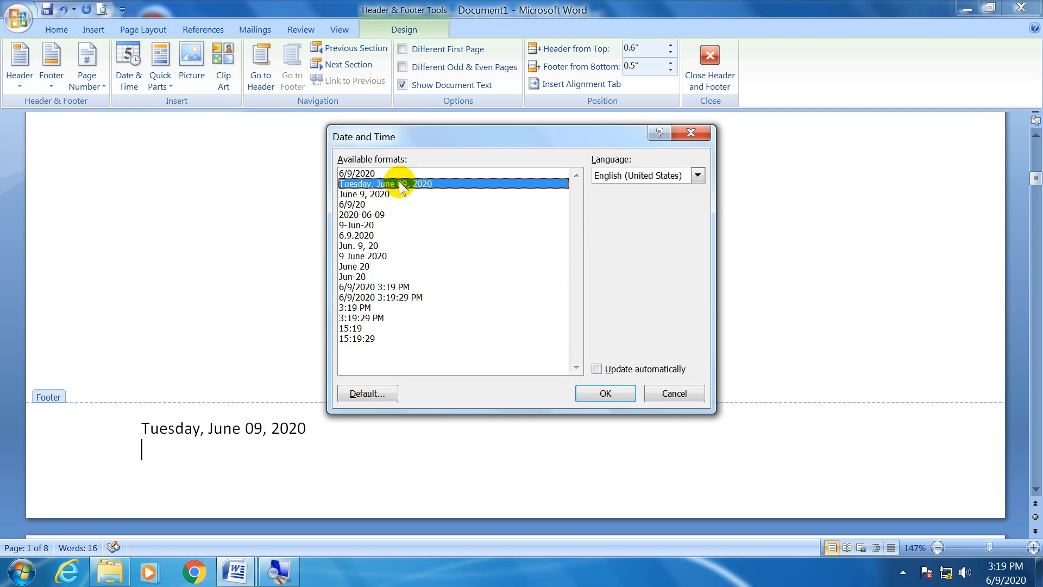
click(673, 370)
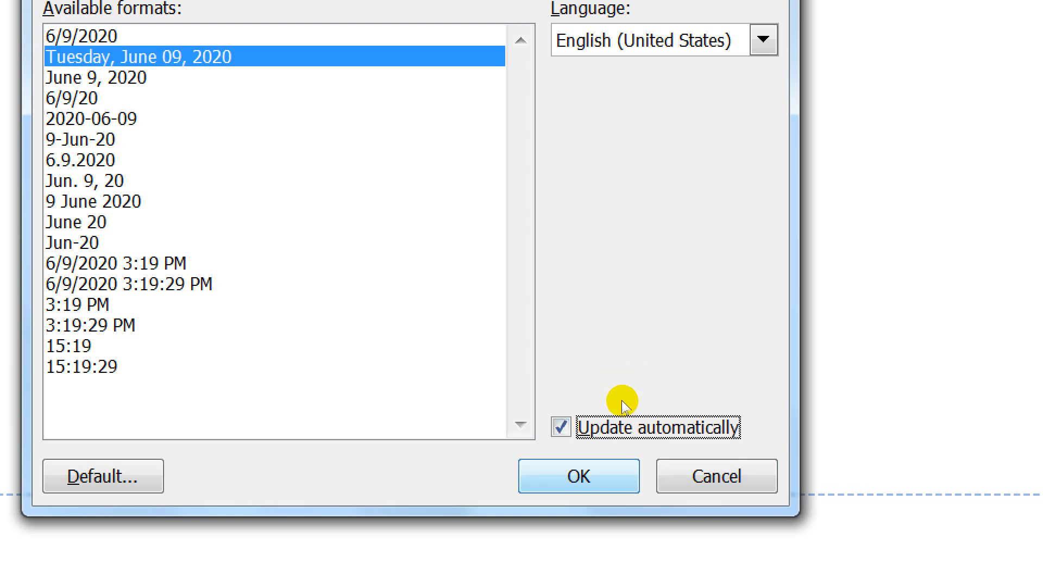
key(Return)
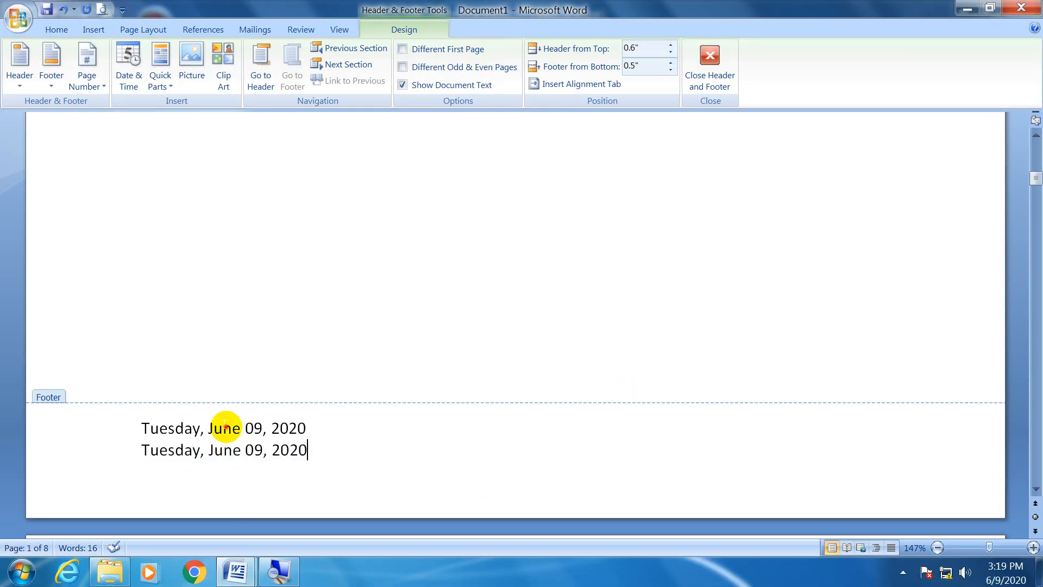
Compare the fixed date on the footer's first line with the automatically updating date below it by selecting each.
click(142, 427)
drag(144, 426, 326, 428)
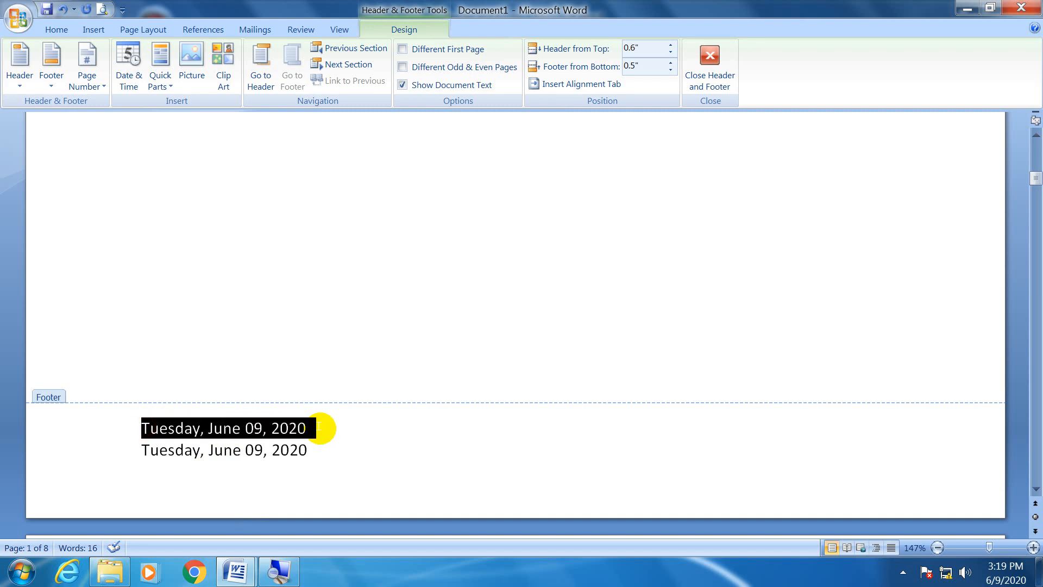
click(289, 451)
click(174, 451)
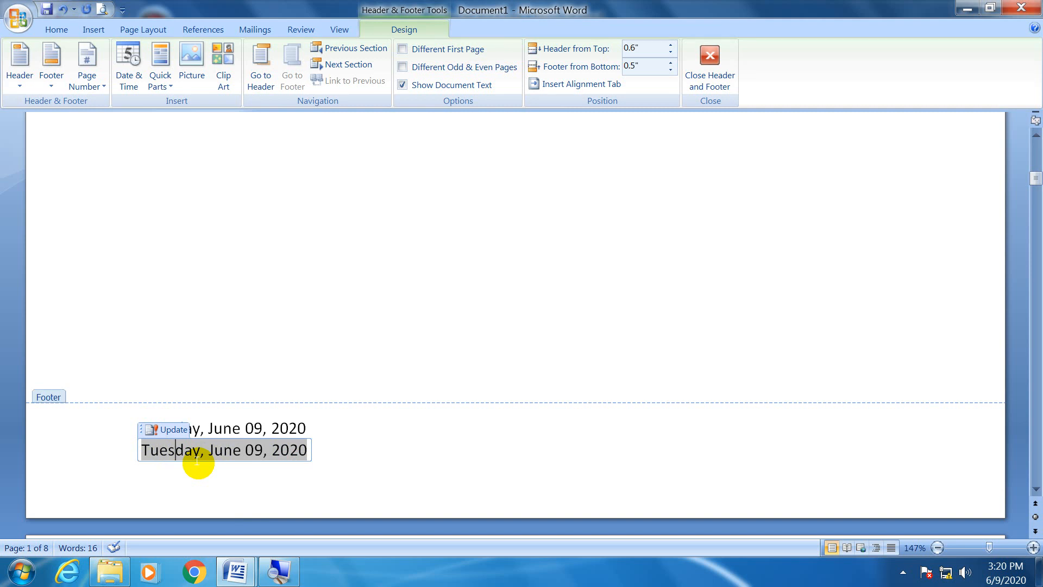
Insert a right-aligned time on the footer's first line in the format "3:20:13 PM", with automatic updating turned off.
click(319, 425)
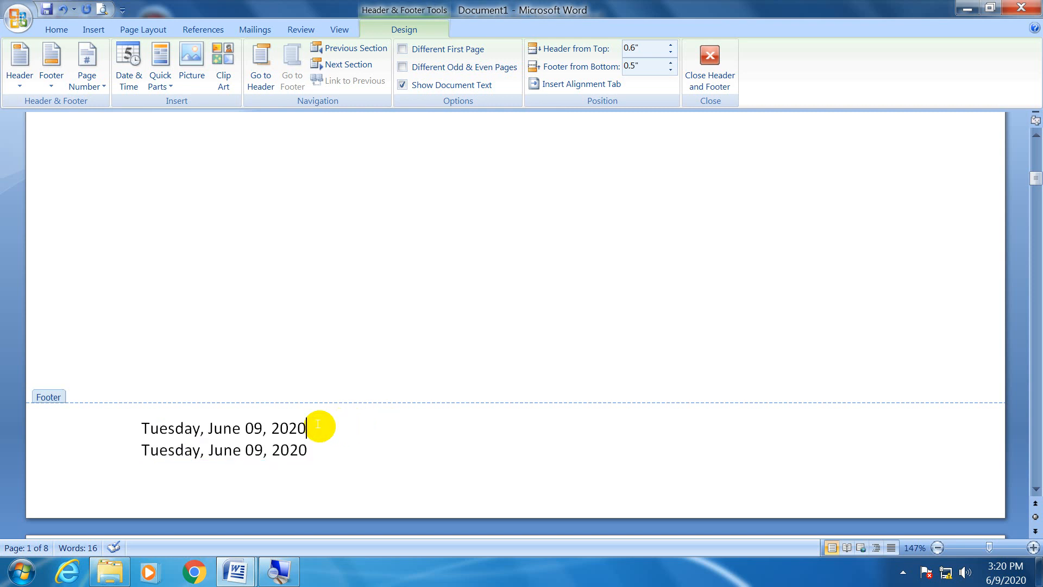
key(Tab)
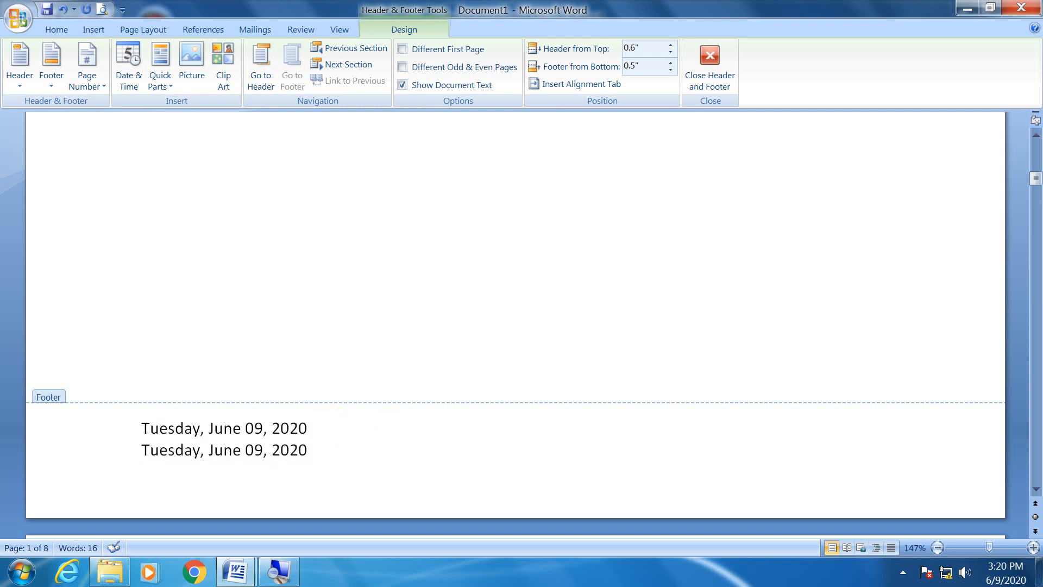
key(Tab)
click(128, 63)
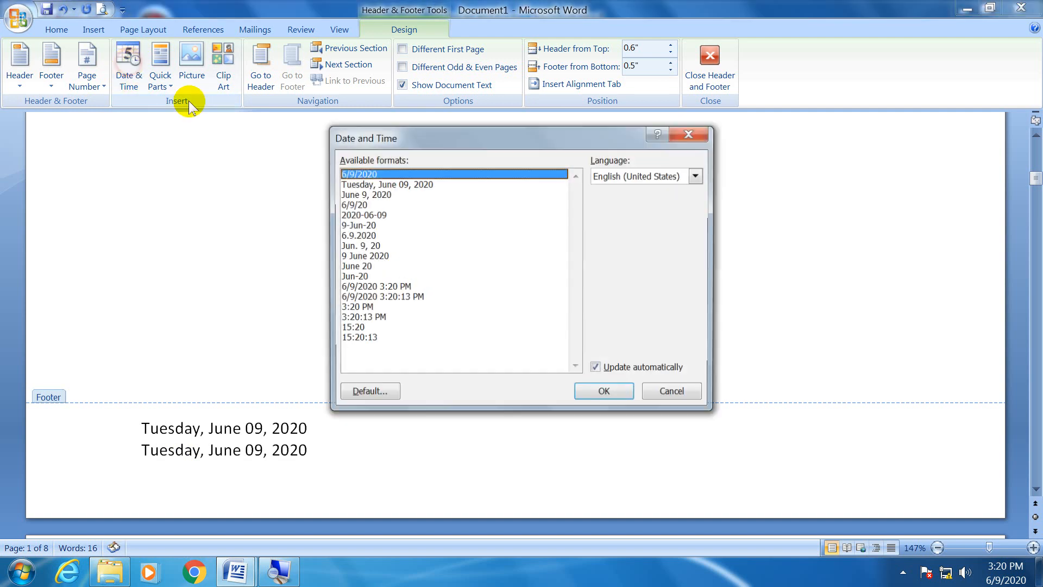
click(360, 320)
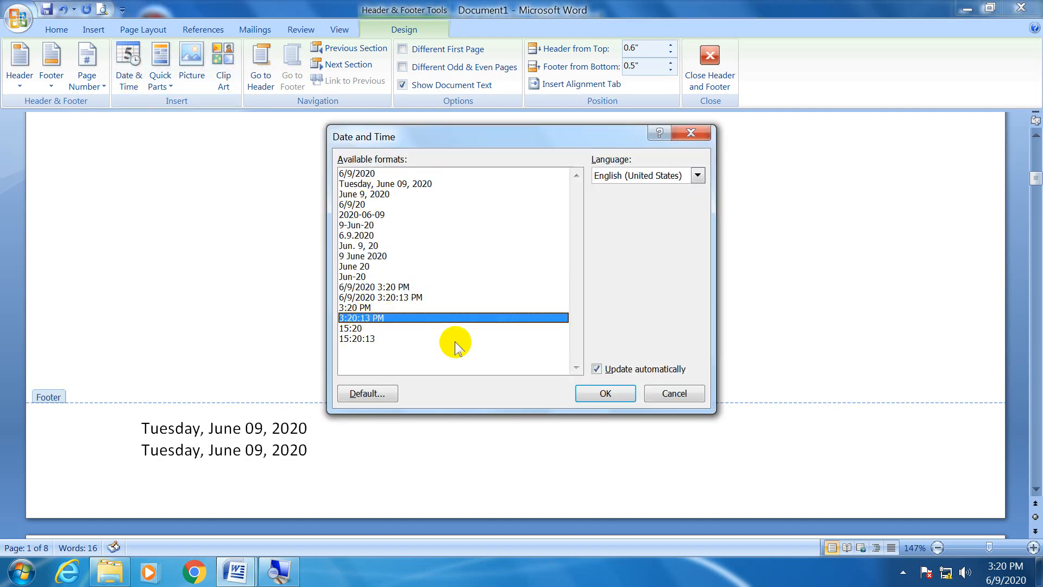
click(596, 369)
click(601, 394)
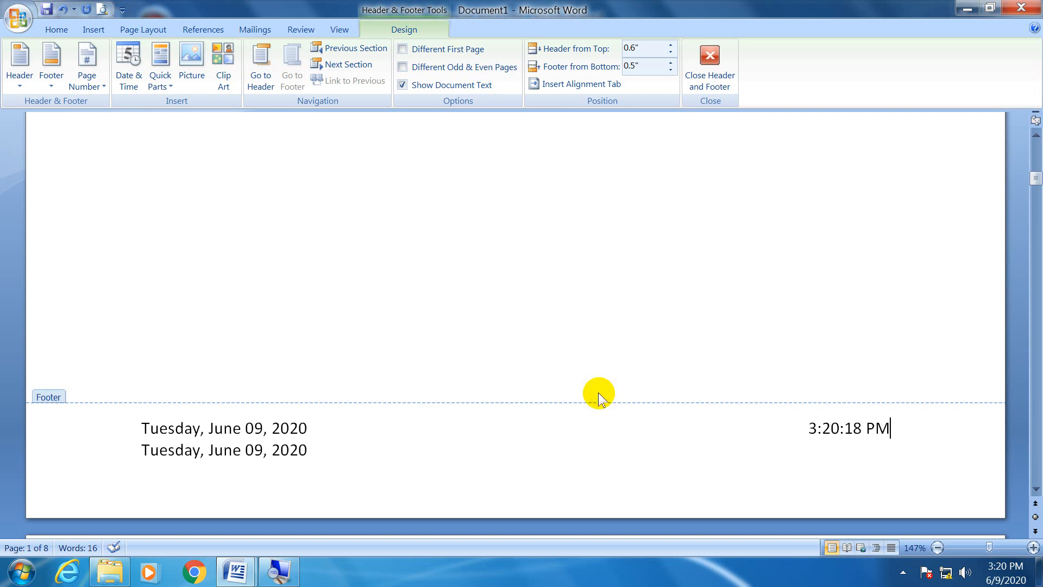
Insert a right-aligned, automatically updating time on the footer's second line in the format "3:20:23 PM".
key(Tab)
key(Tab)
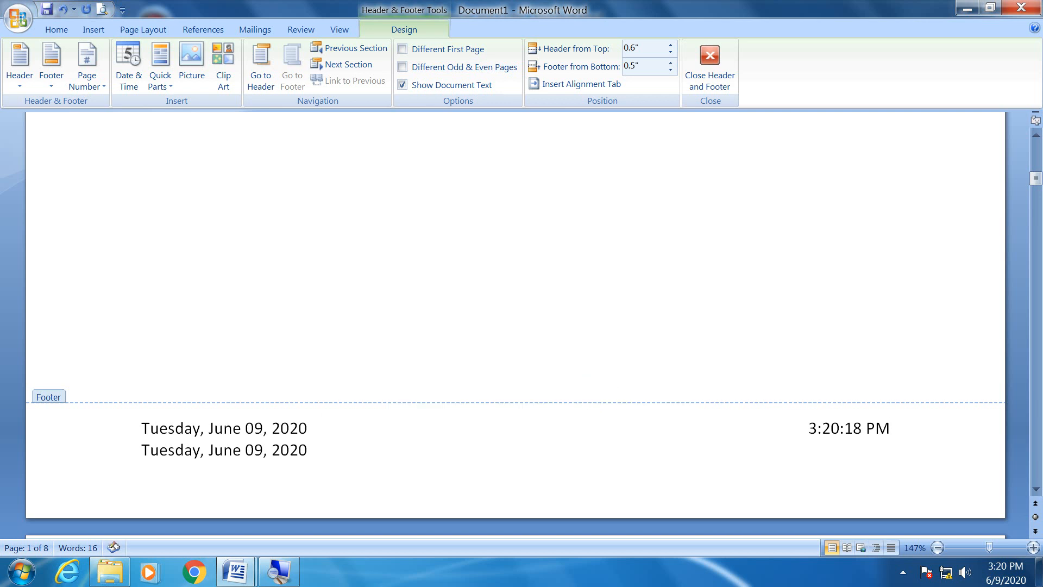
click(126, 65)
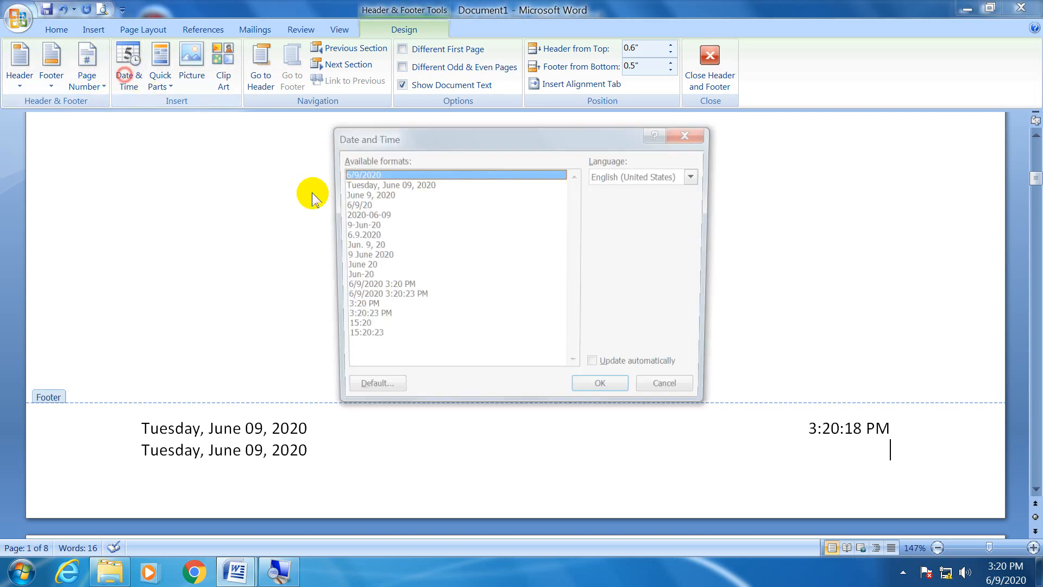
click(354, 320)
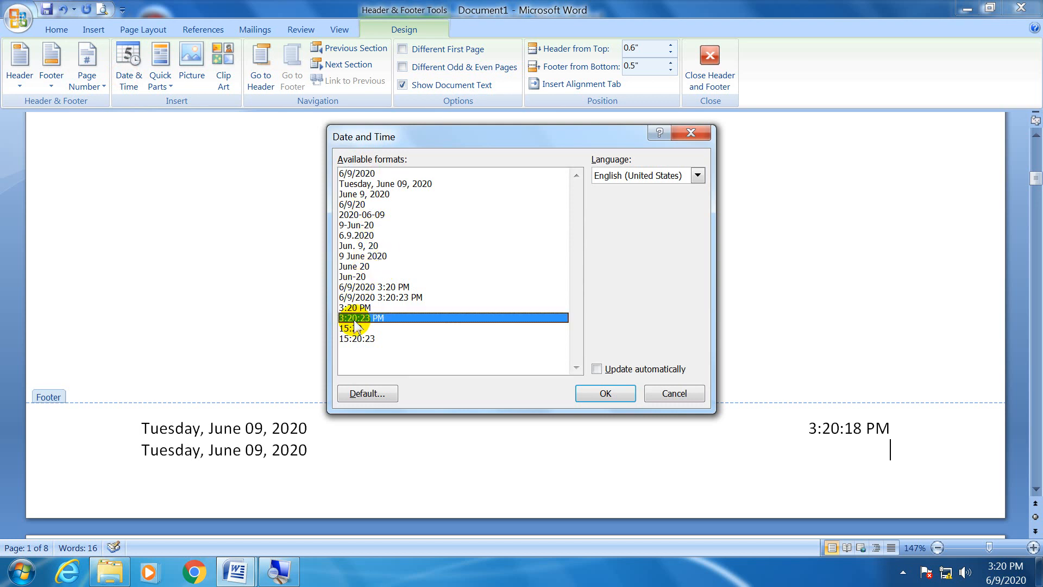
click(599, 368)
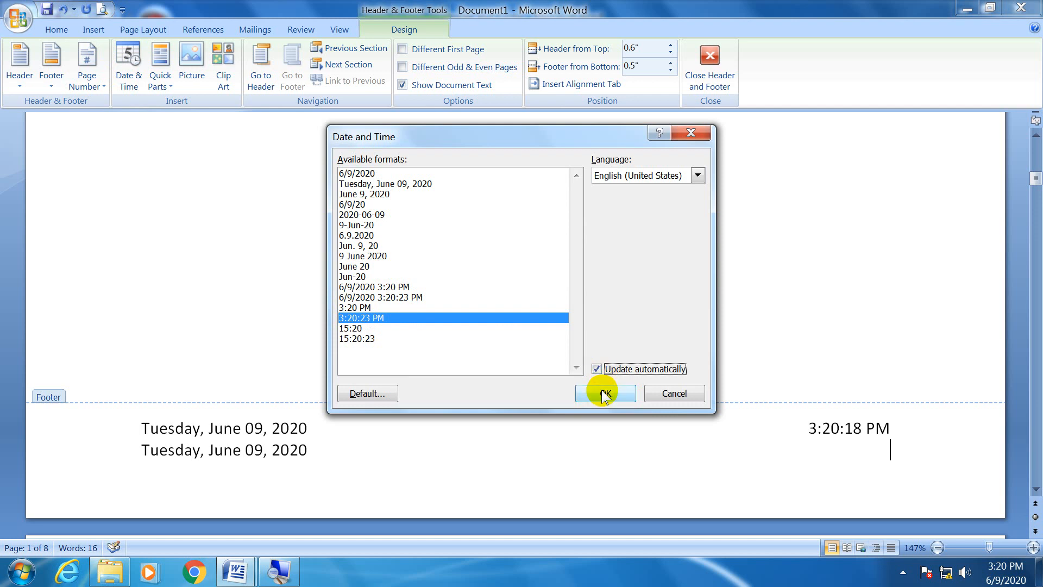
click(603, 393)
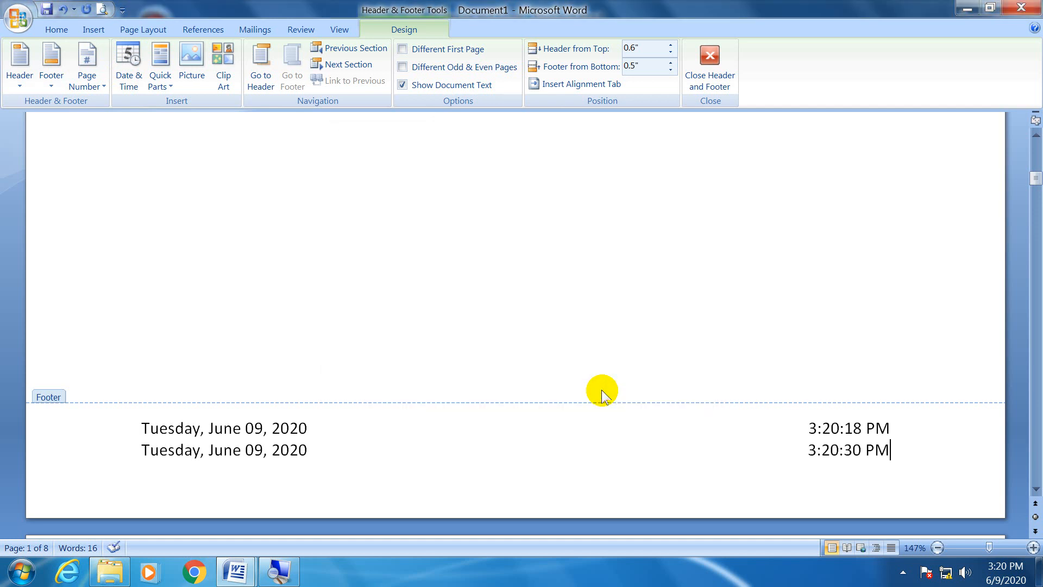
Compare the fixed time on the footer's first line with the automatically updating time field on the second line.
click(845, 442)
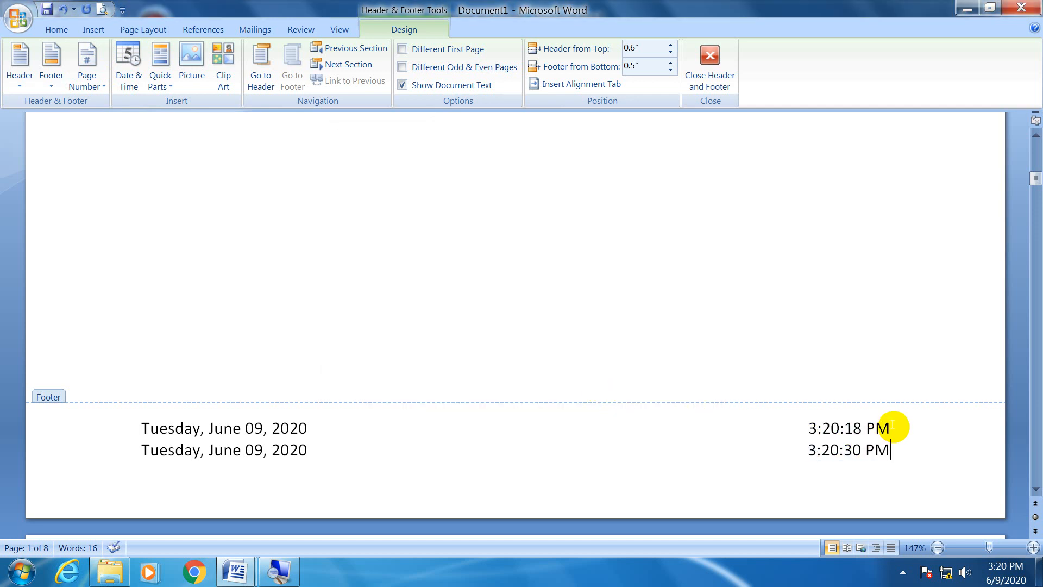
click(822, 428)
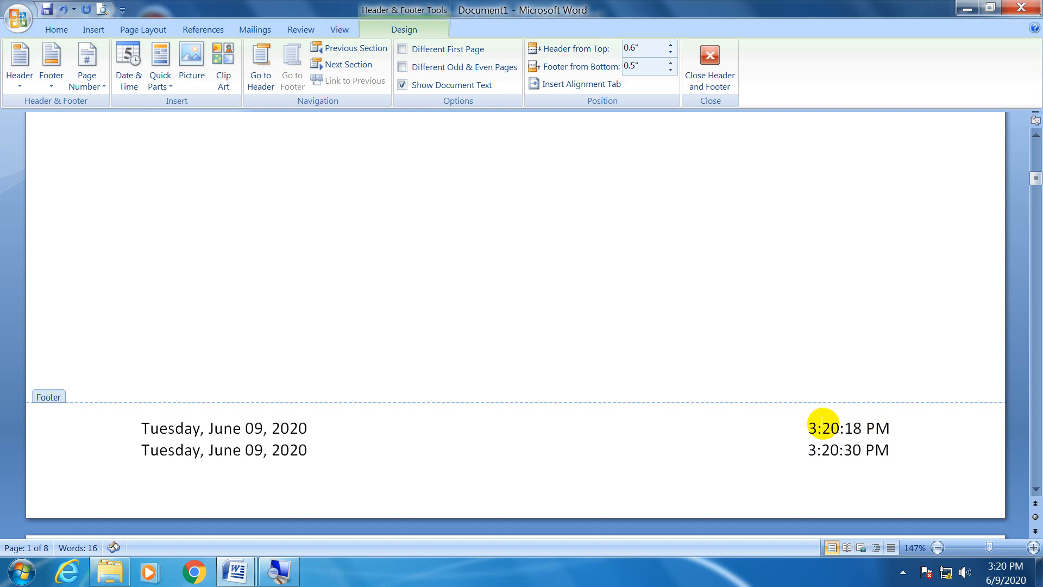
click(829, 449)
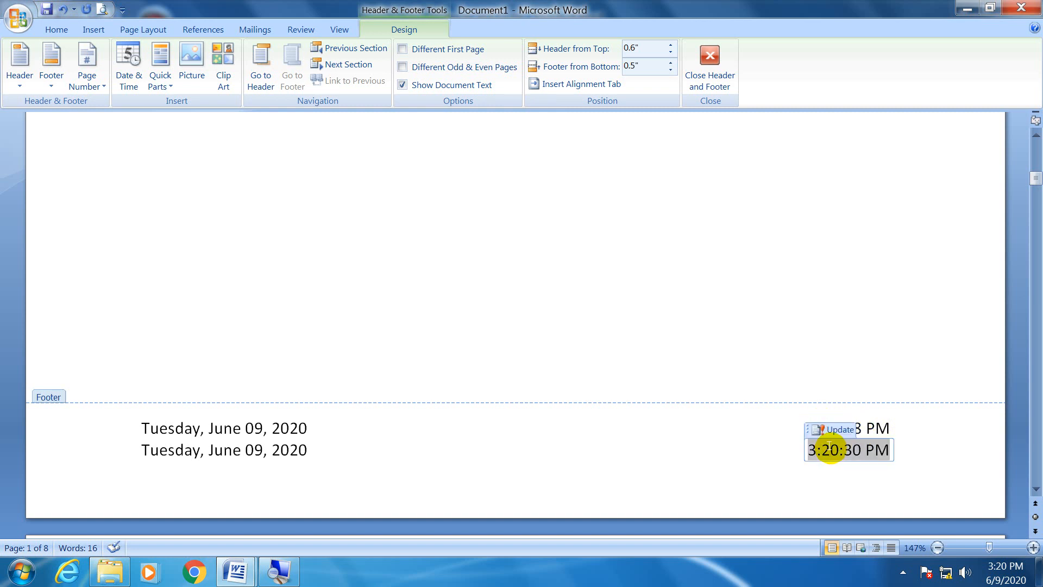
click(916, 427)
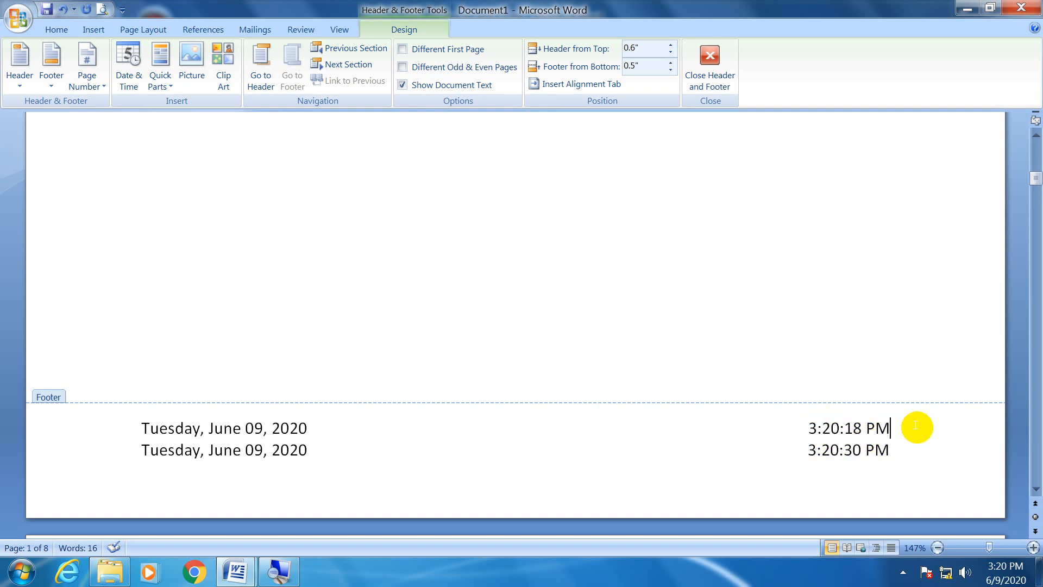
drag(864, 428, 846, 425)
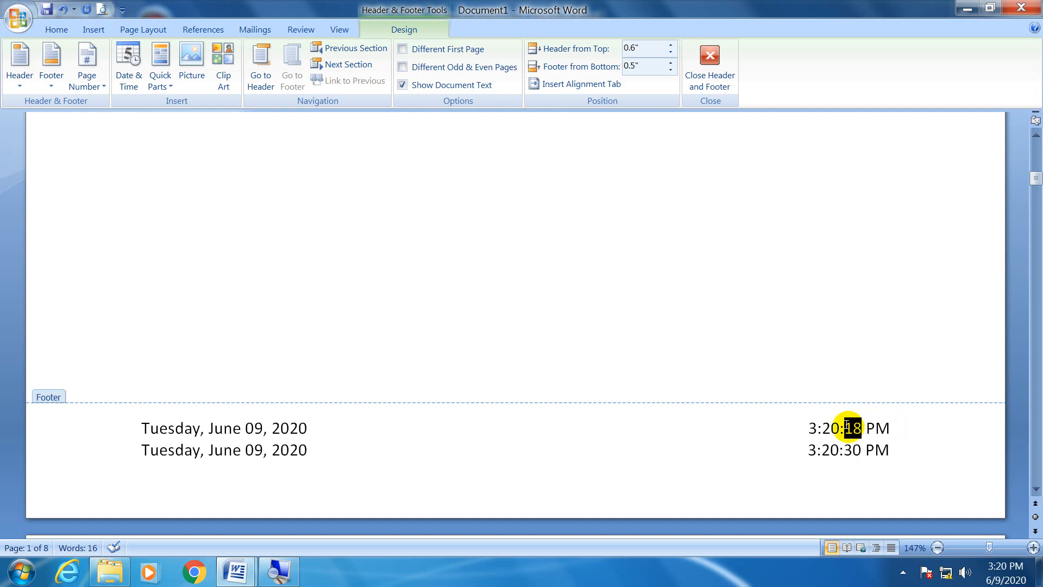
click(857, 447)
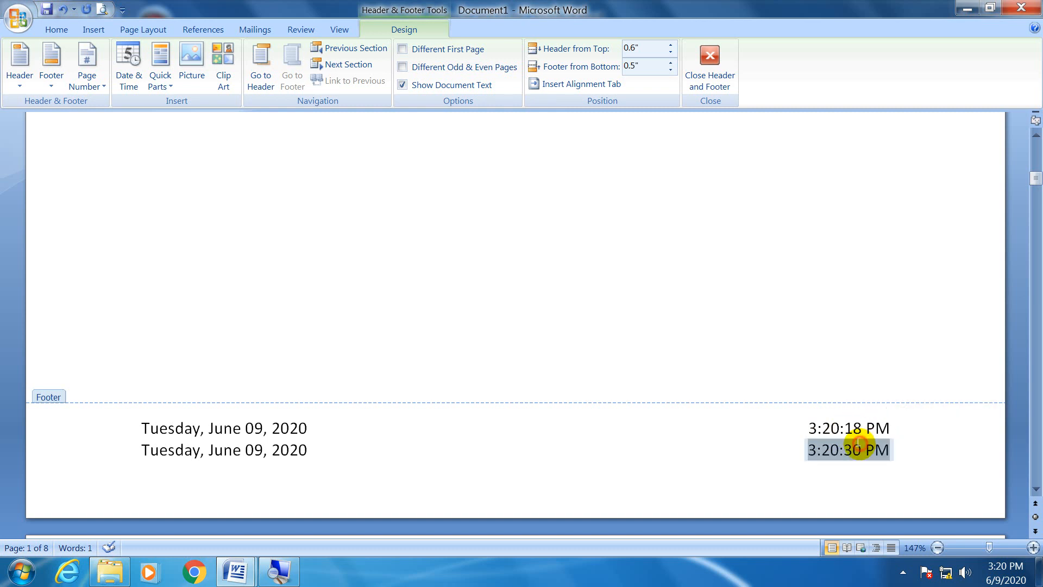
double_click(858, 448)
click(913, 449)
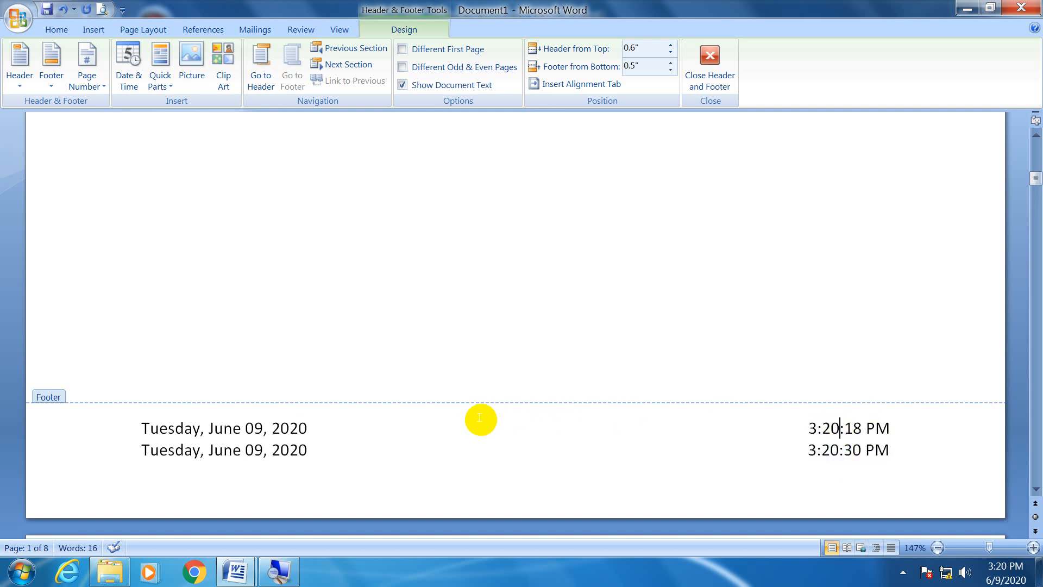
click(842, 448)
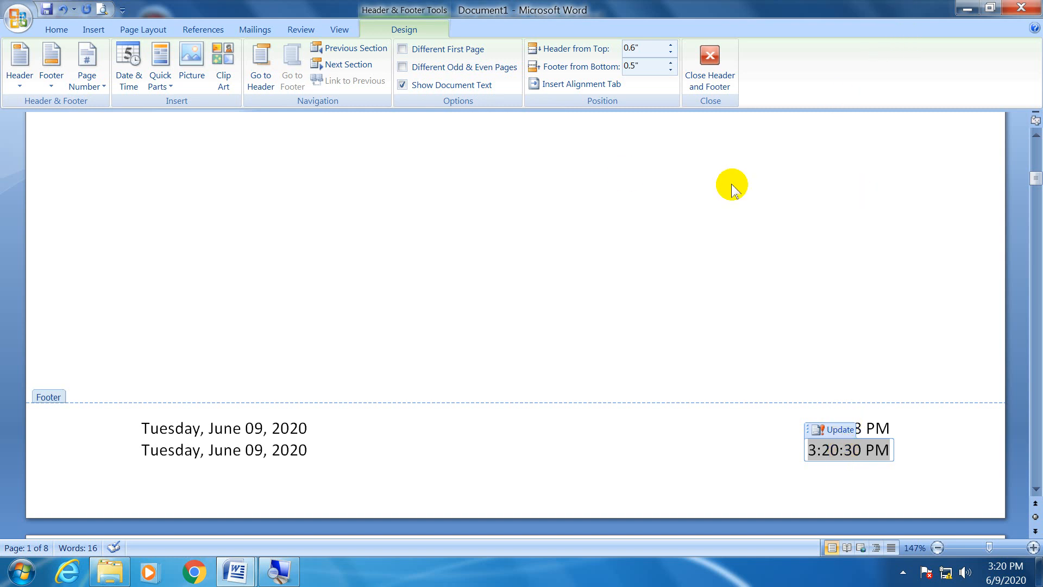
Leave footer editing and save the document to the Desktop as "Welcome to the INSTITUTE OF COMPUTER AND EDUCATIONAL TECHNIQUES".
click(711, 57)
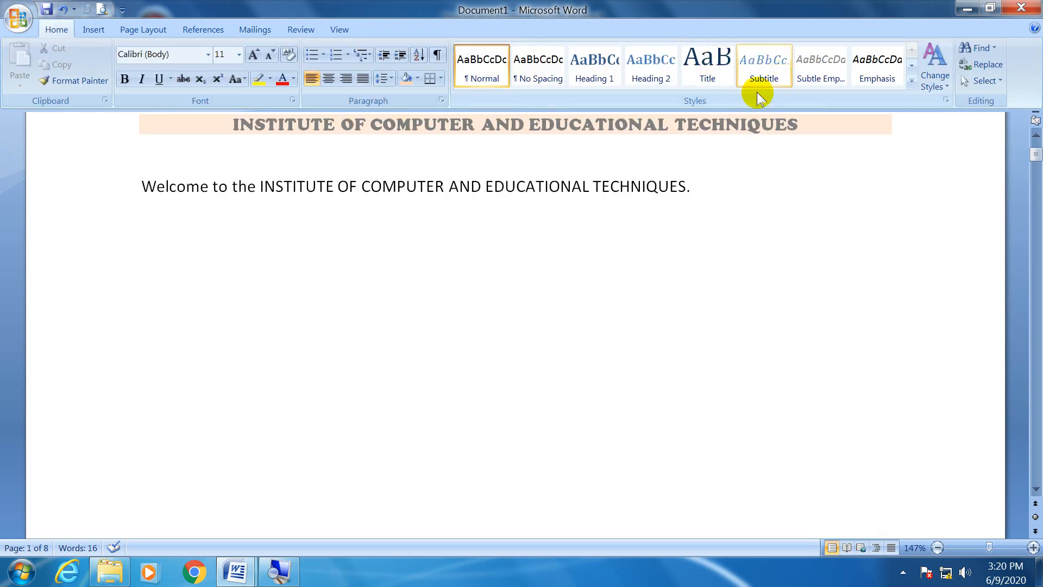
click(45, 9)
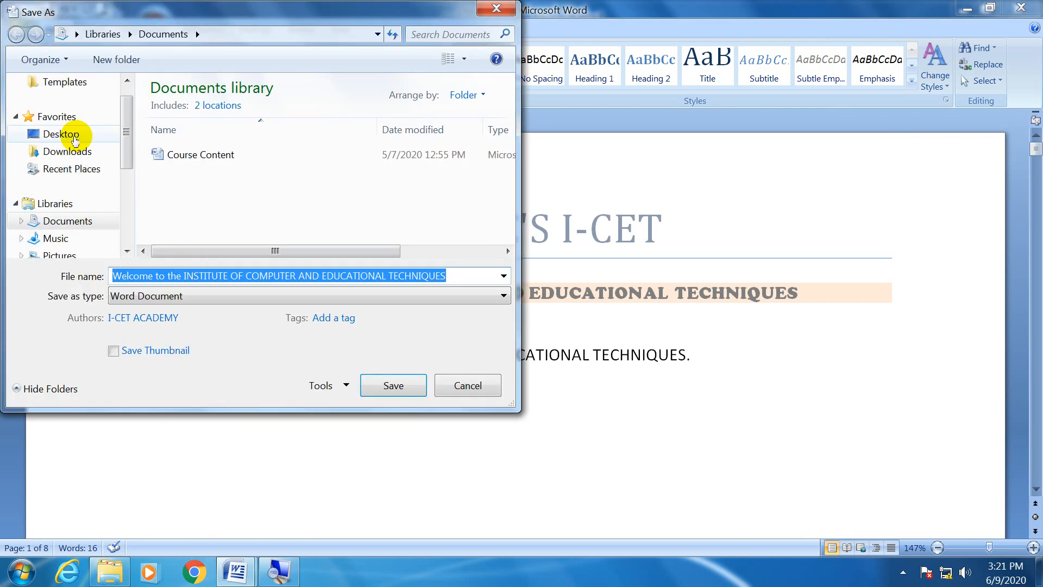
click(74, 136)
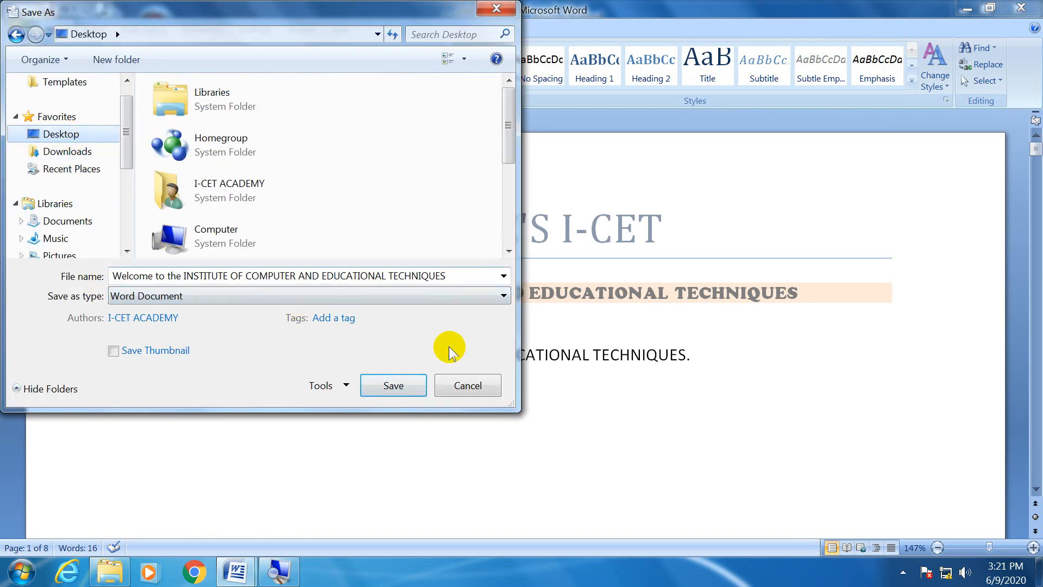
click(408, 379)
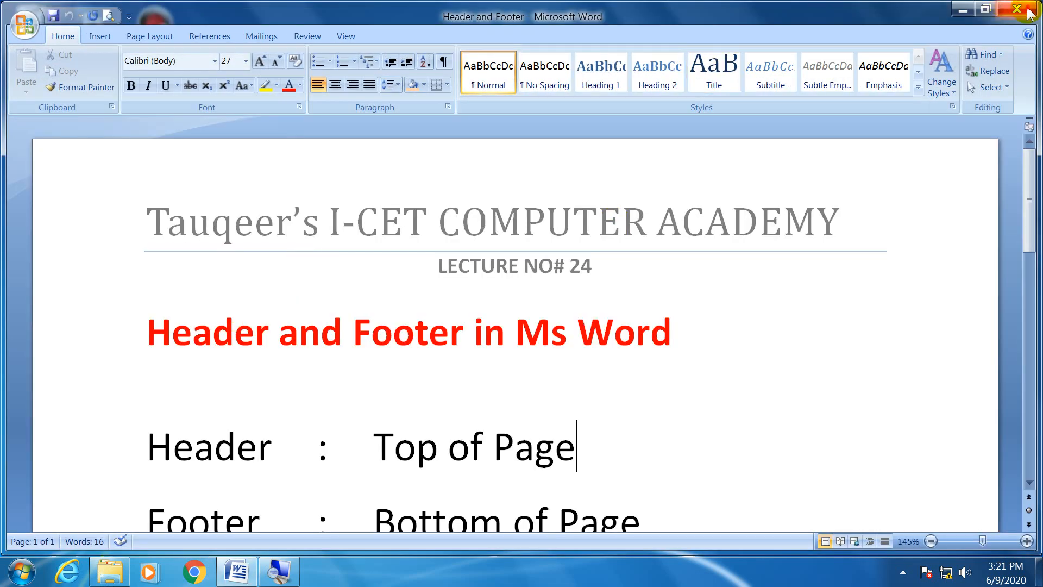
Close the open Word documents and reopen the saved "Welcome to the INSTITUTE OF COMPUTER AND EDUCATIONAL TECHNIQUES" document from the desktop.
click(1016, 8)
click(92, 452)
double_click(92, 451)
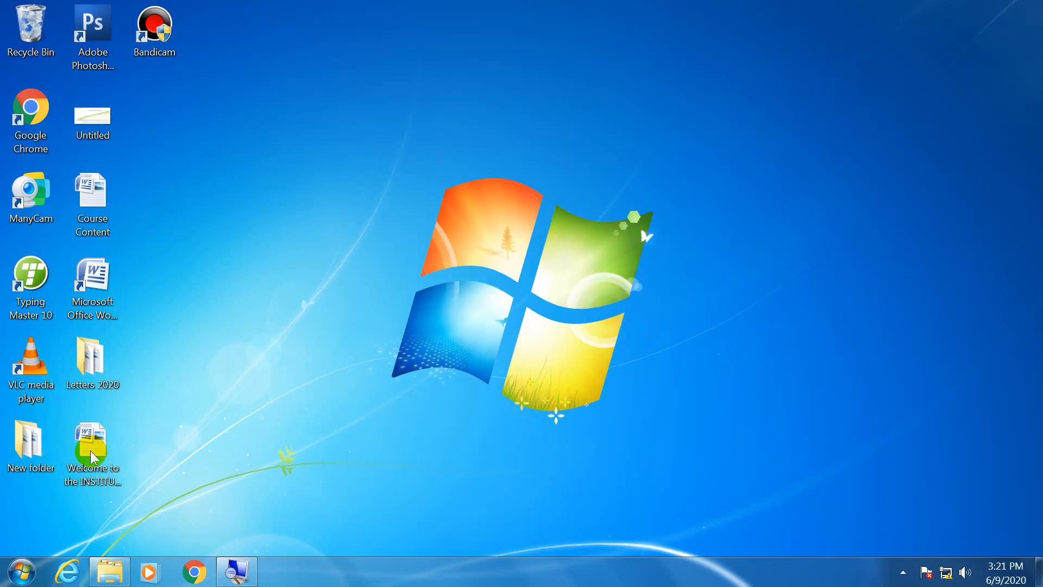
Open the first page's footer for editing and examine the seconds of the automatically updating time on its second line.
scroll(521, 391, down, 5)
scroll(521, 391, down, 5)
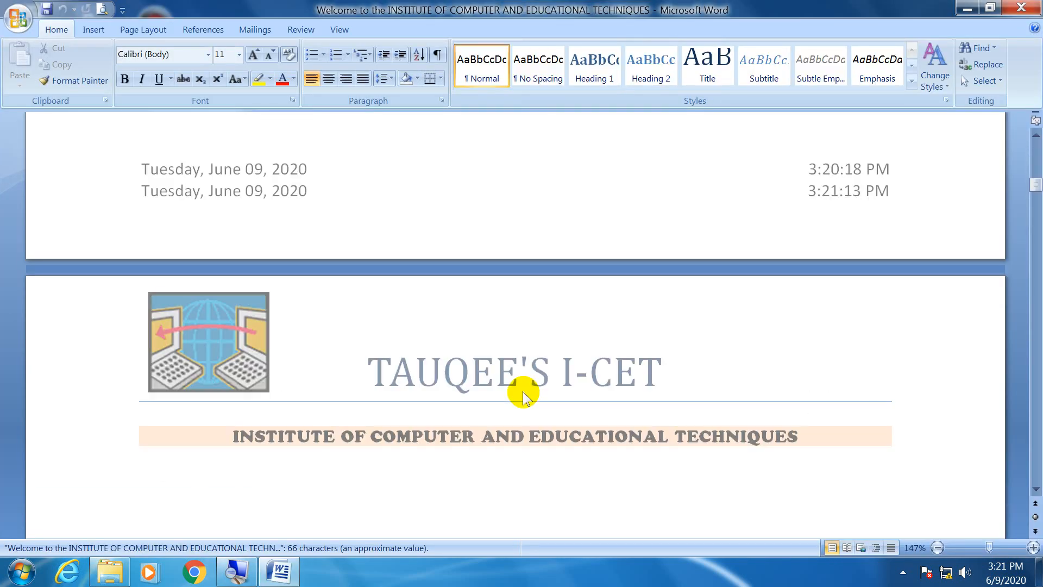
scroll(521, 391, up, 3)
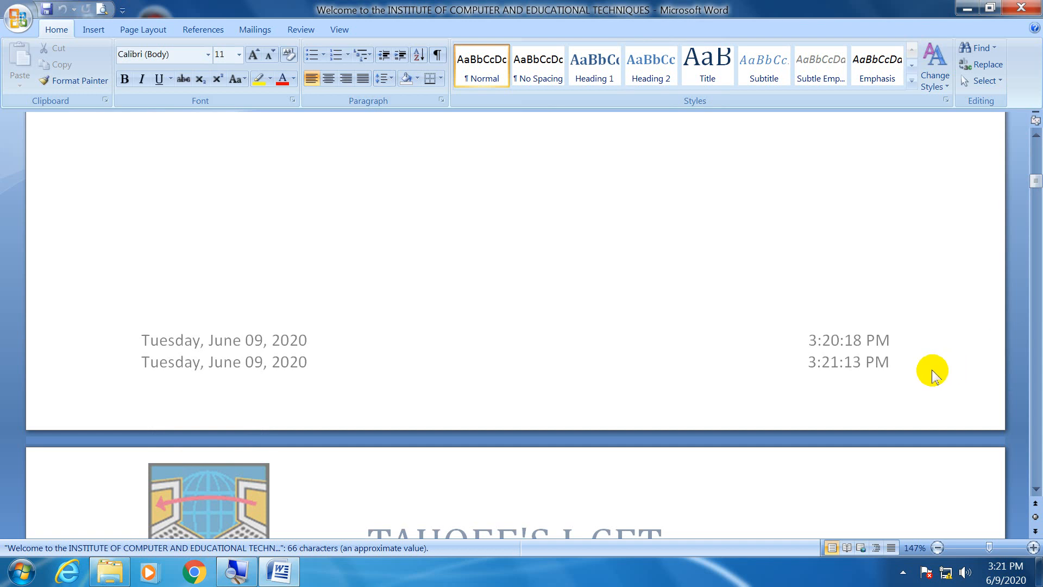
double_click(640, 366)
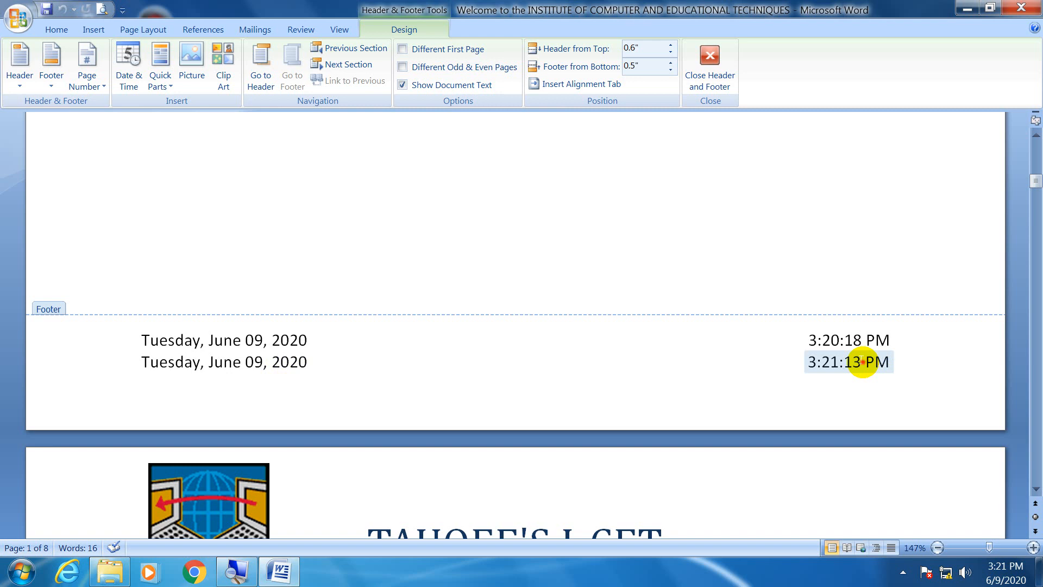
click(862, 361)
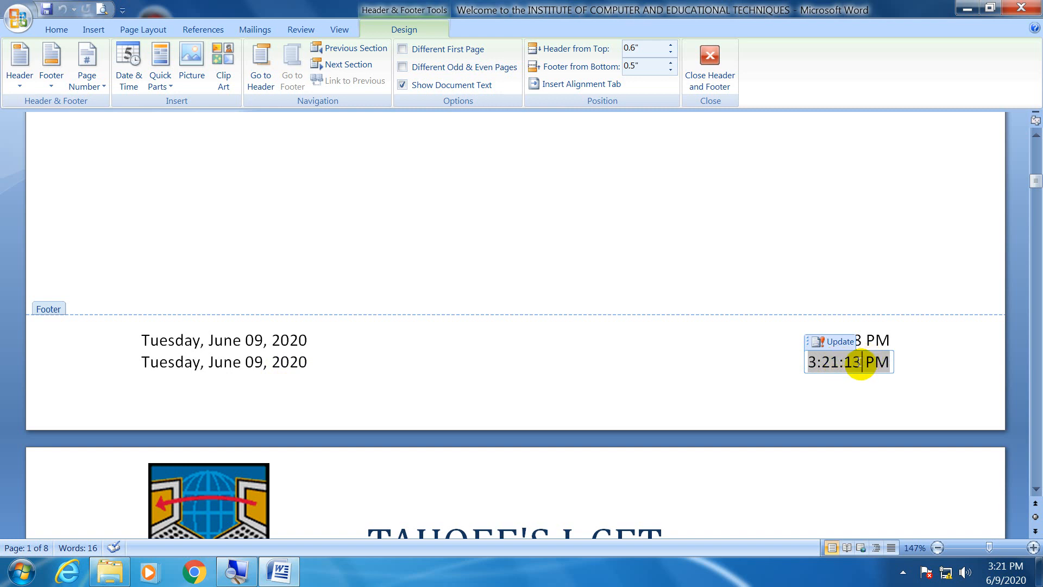
drag(859, 363, 839, 363)
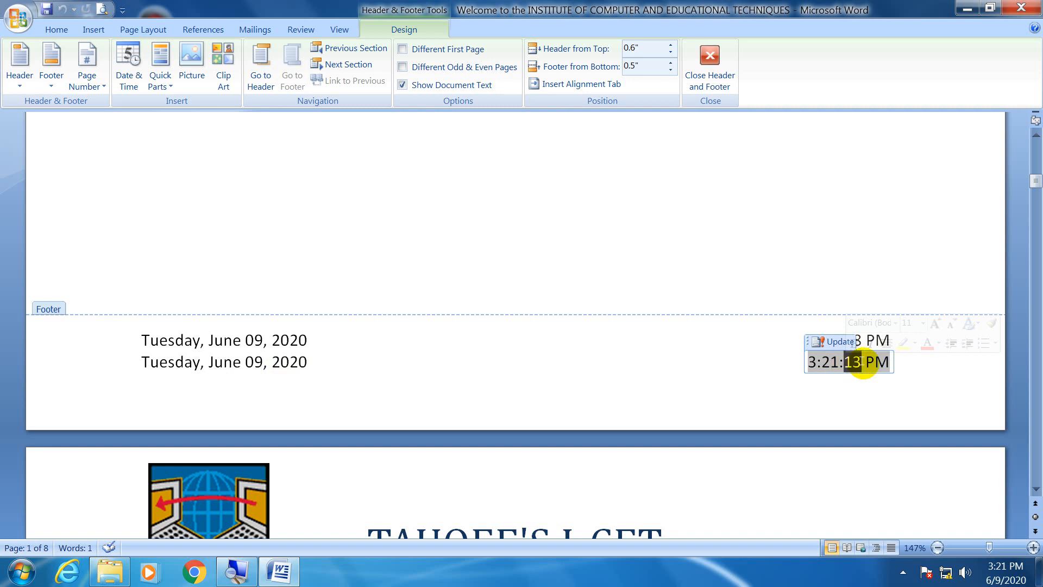
click(863, 362)
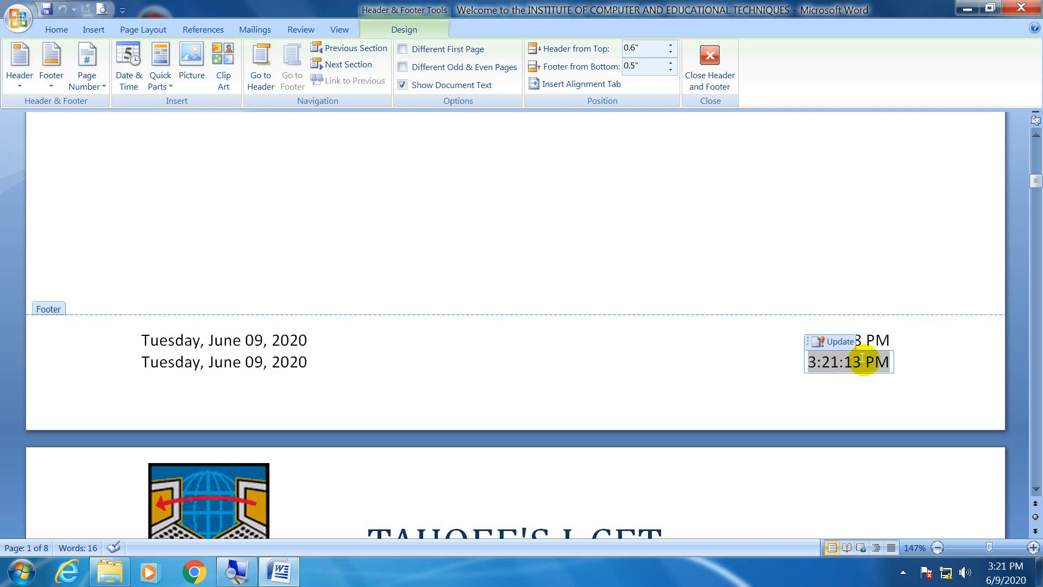
Compare the updating time on the footer's second line with the fixed time on its first line.
click(912, 349)
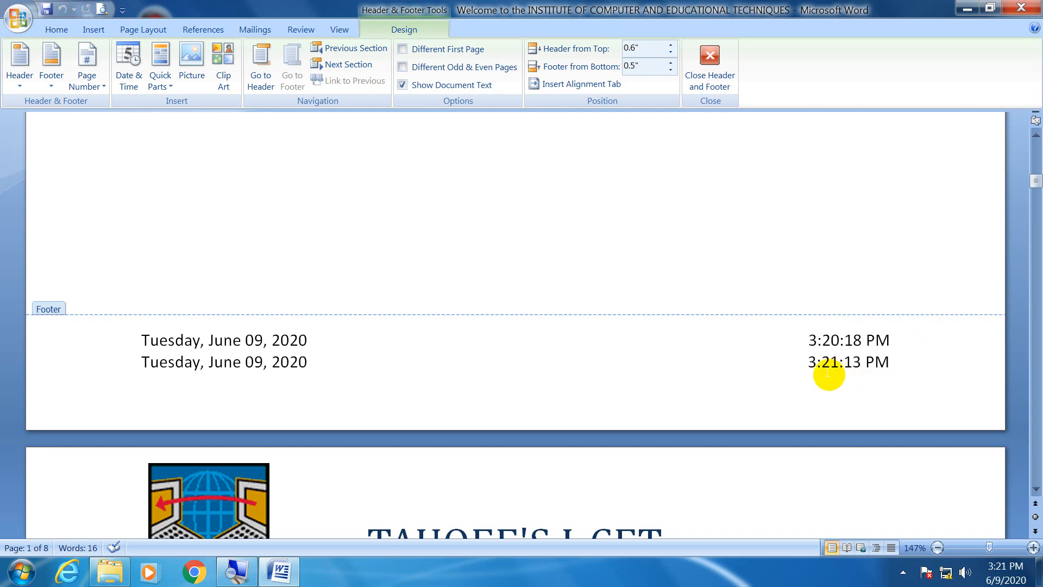
drag(938, 375, 801, 363)
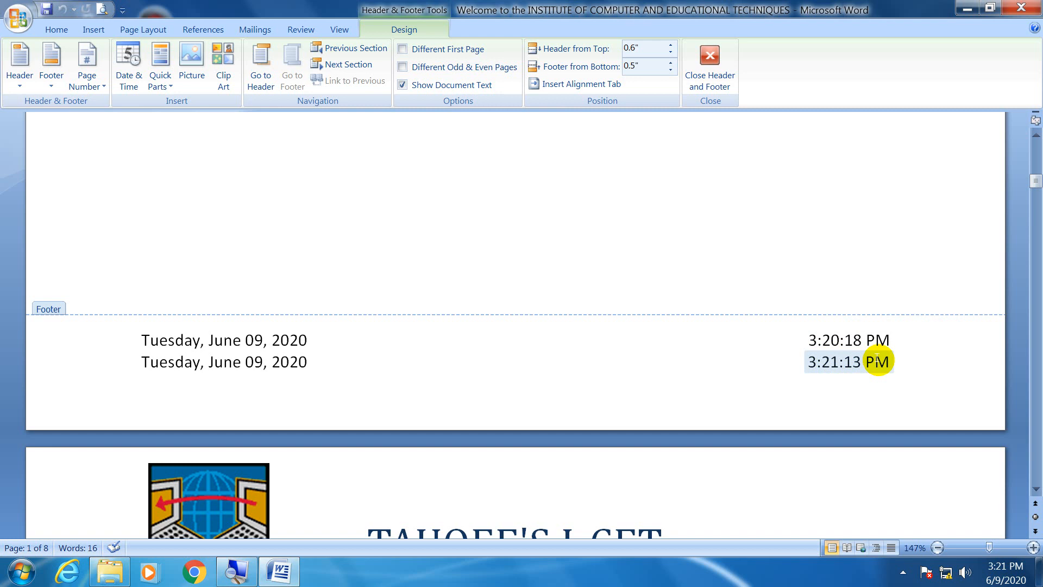
click(853, 361)
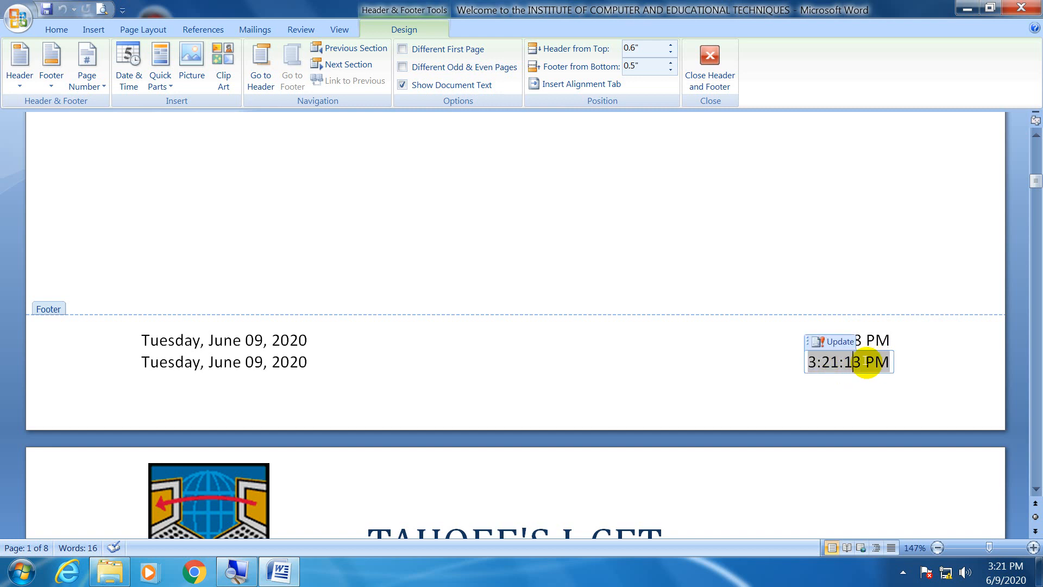
Leave footer editing and close the document, refreshing the desktop several times.
click(709, 66)
click(1031, 8)
right_click(559, 262)
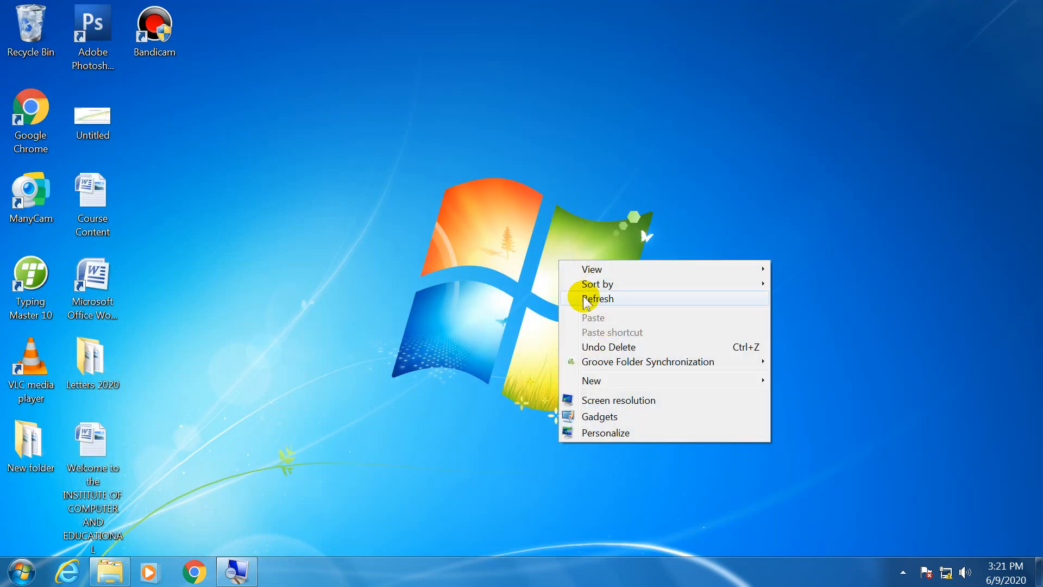
click(570, 295)
right_click(508, 152)
right_click(478, 130)
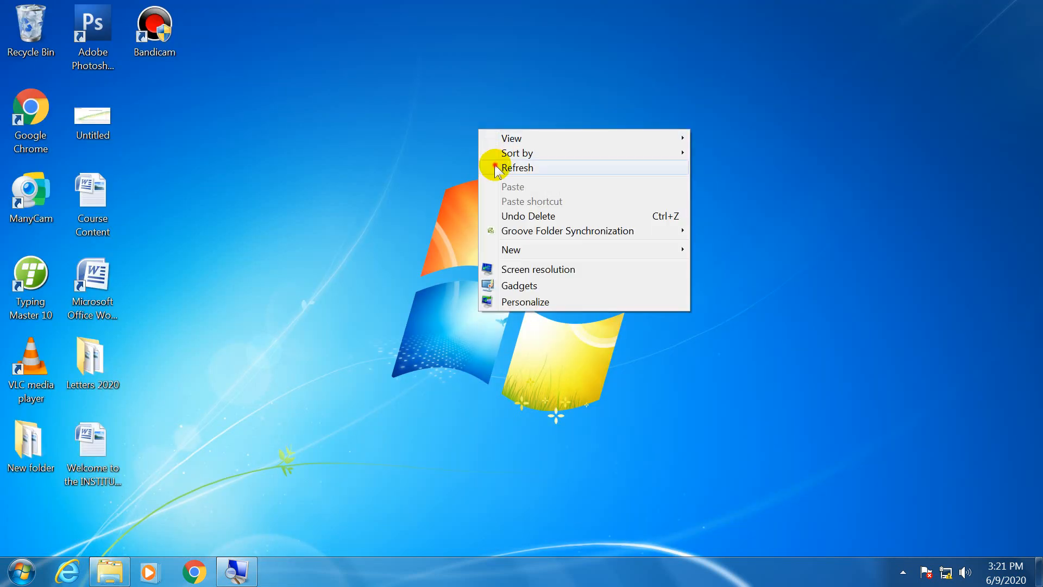
click(495, 166)
right_click(452, 113)
click(469, 144)
right_click(474, 111)
Reopen the saved "Welcome to the INSTITUTE OF COMPUTER AND EDUCATIONAL TECHNIQUES" document from the desktop and open the first page's footer for editing.
double_click(108, 447)
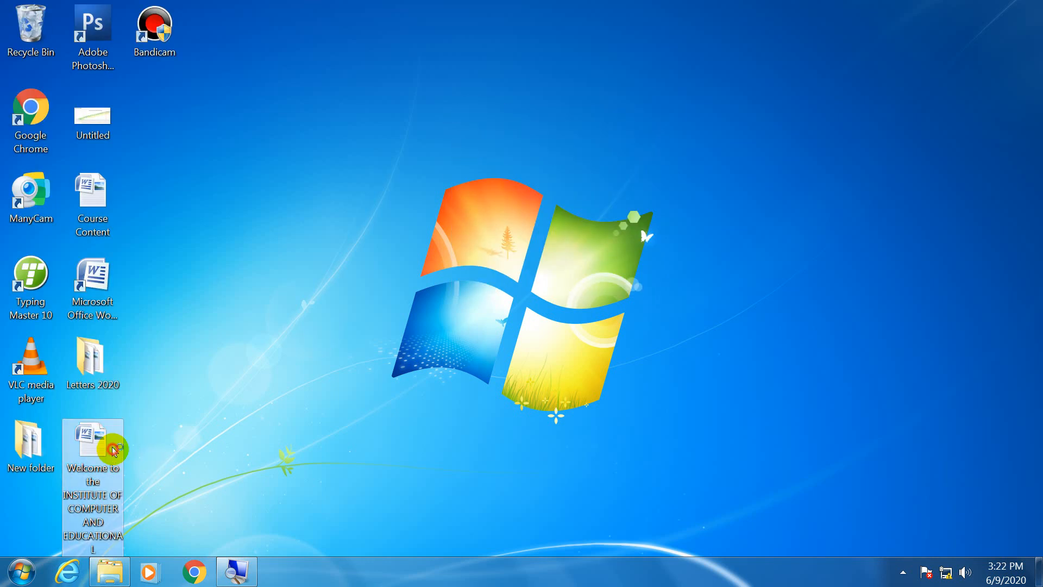
scroll(552, 422, down, 10)
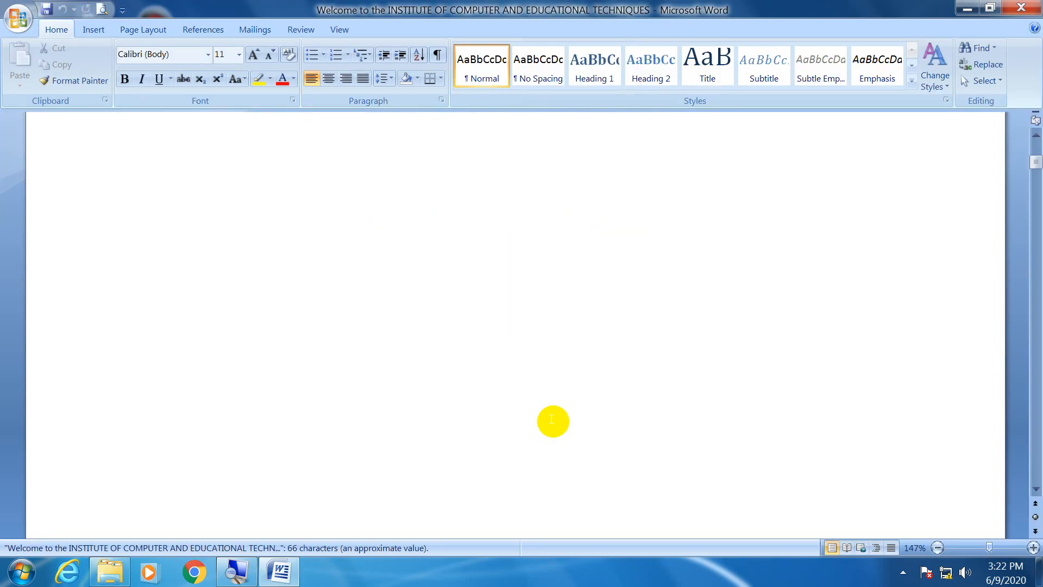
double_click(549, 377)
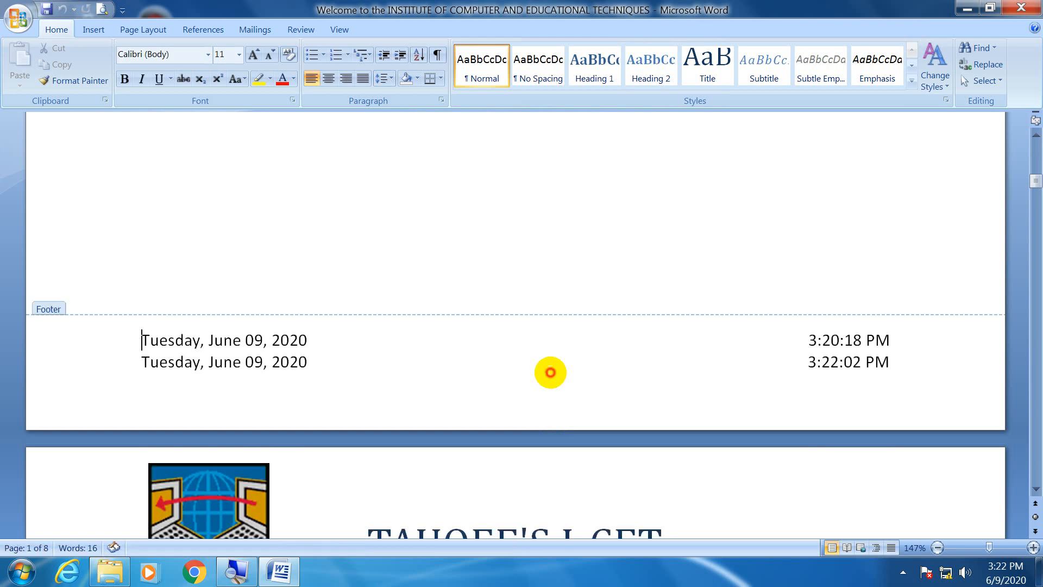
Examine the updating date and time fields on the footer's second line against the fixed time on the first line.
click(865, 368)
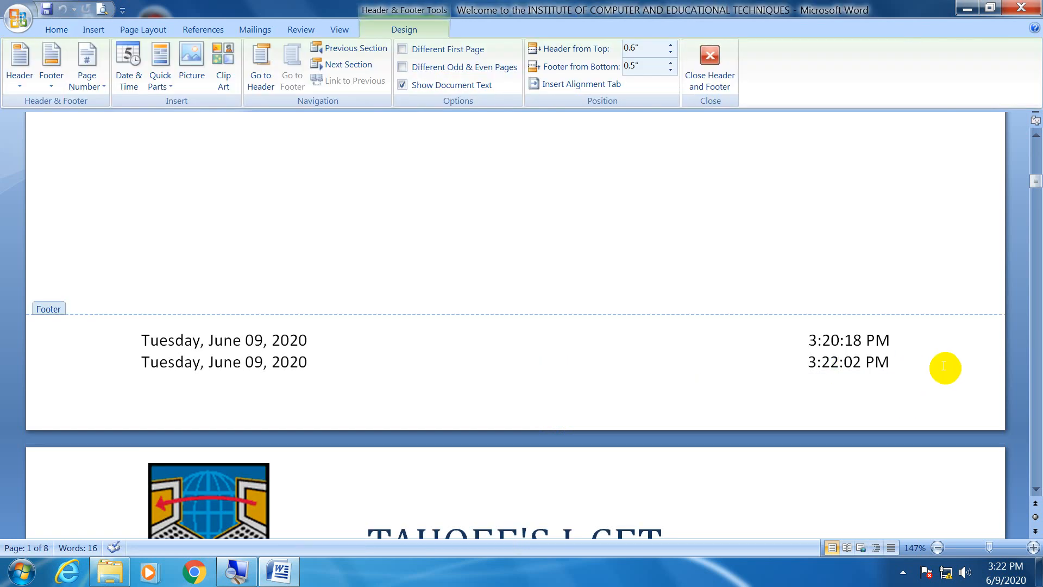
click(880, 361)
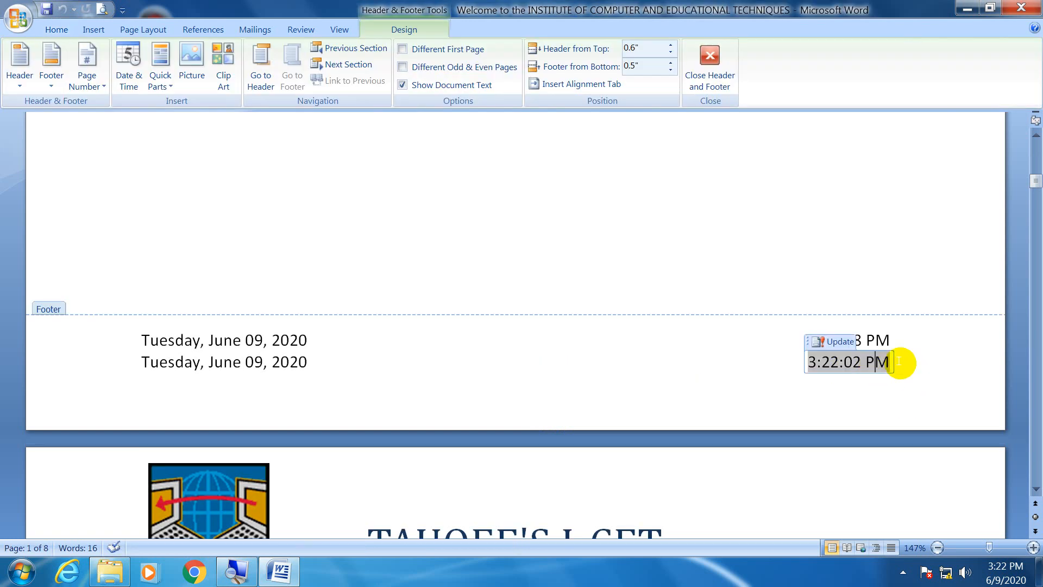
click(908, 333)
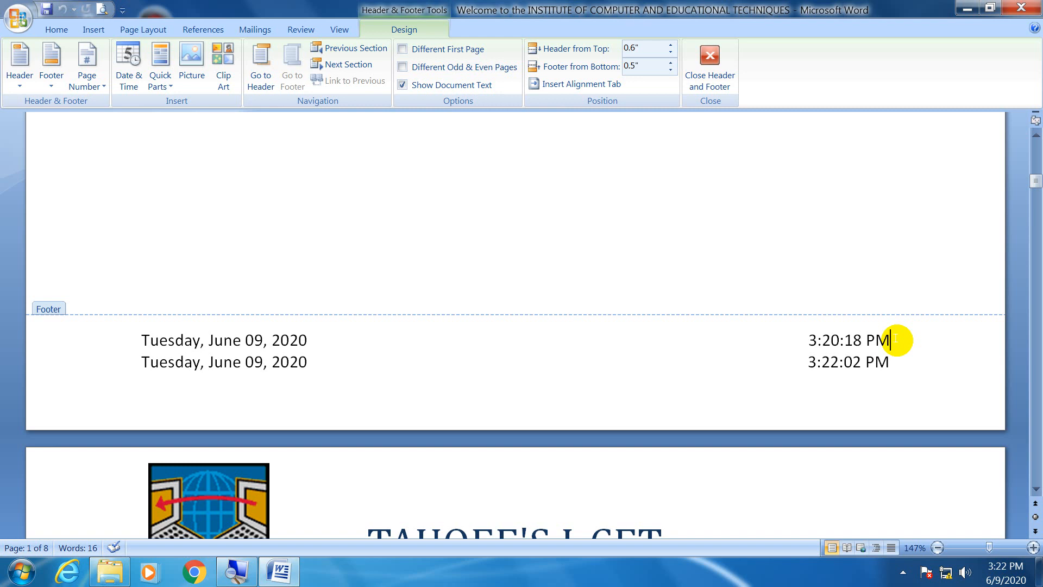
click(158, 363)
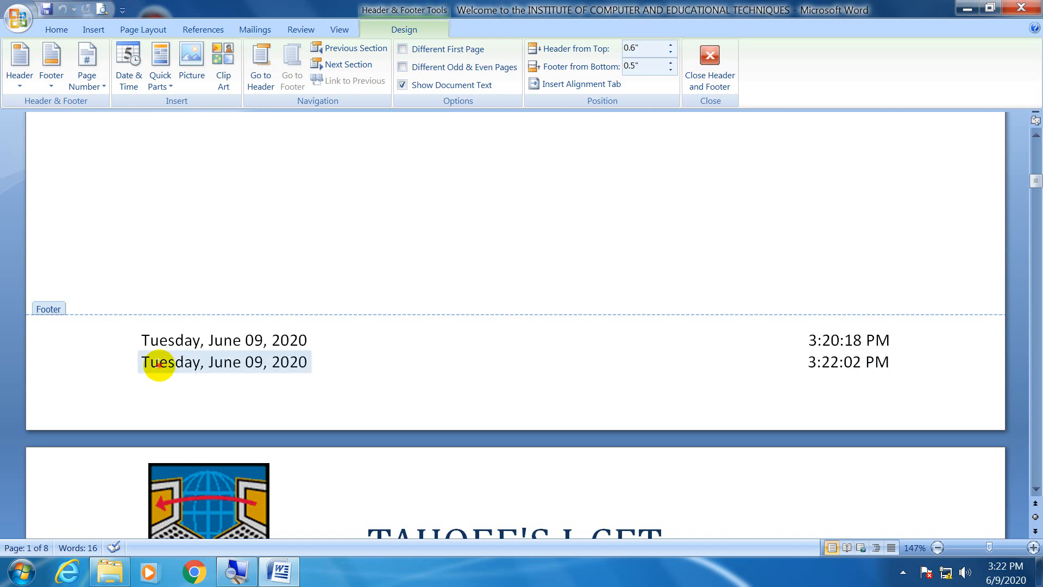
click(825, 361)
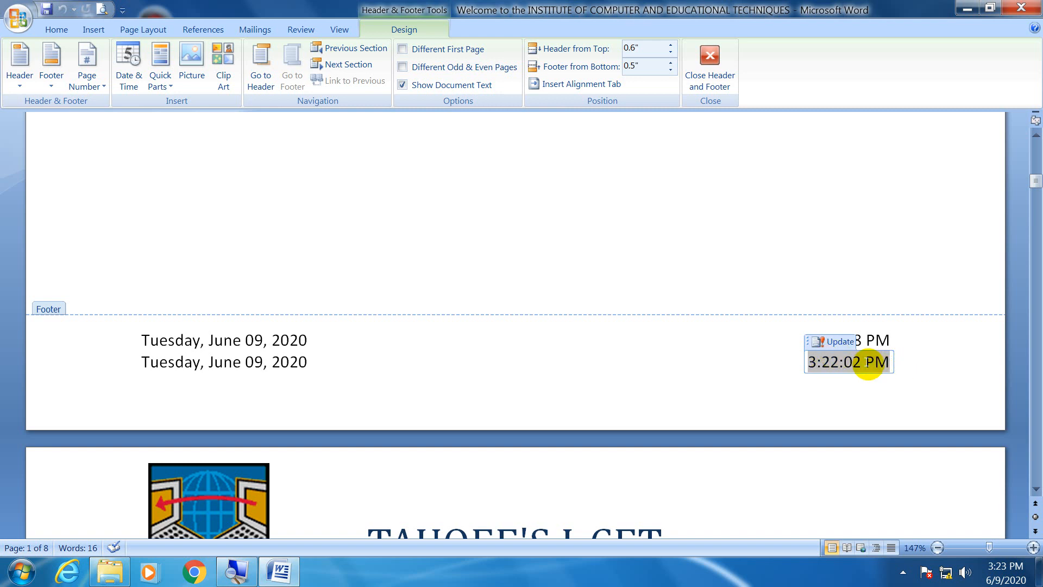
click(865, 338)
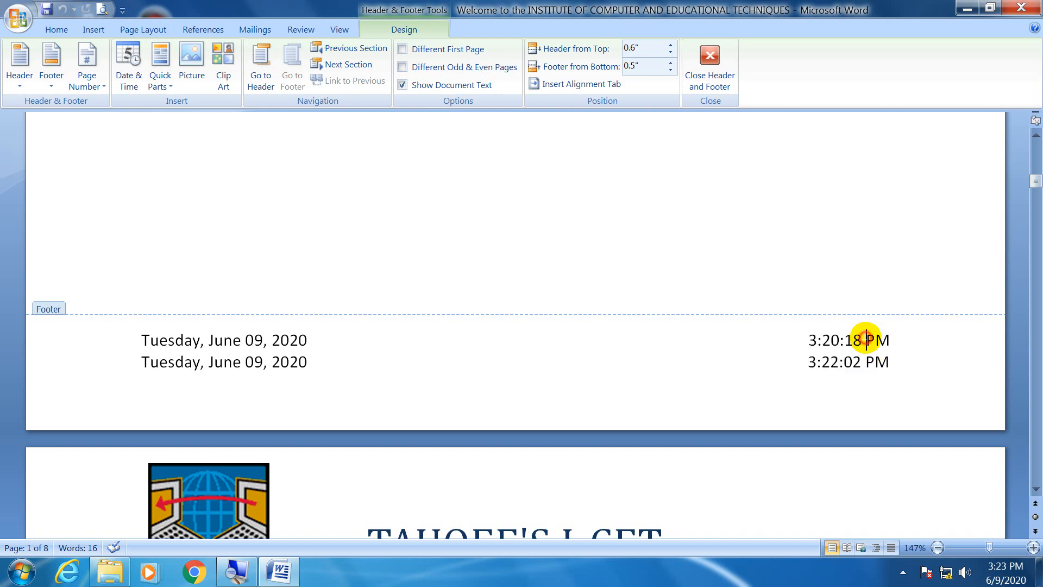
click(890, 333)
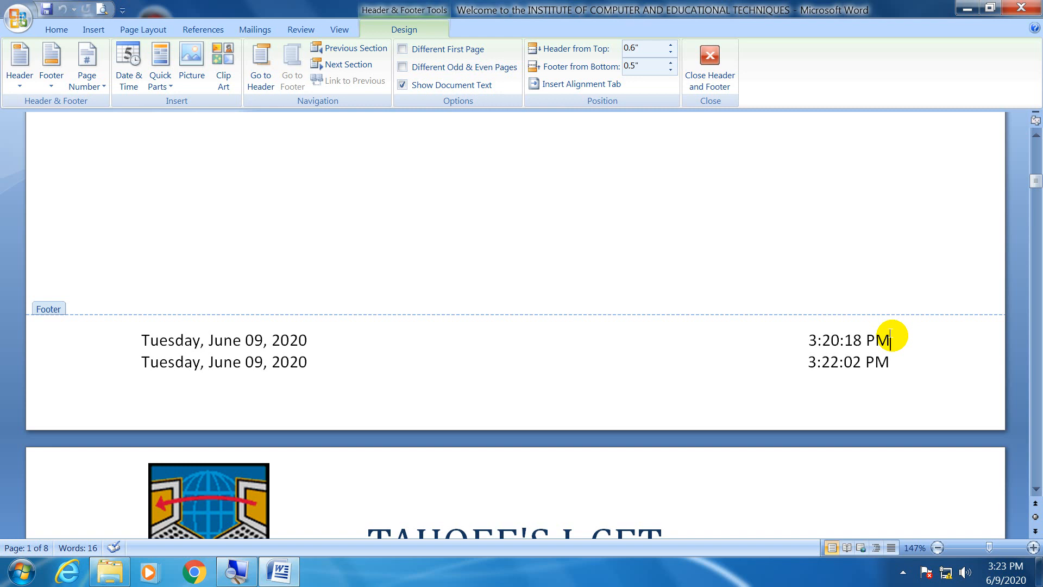
click(890, 334)
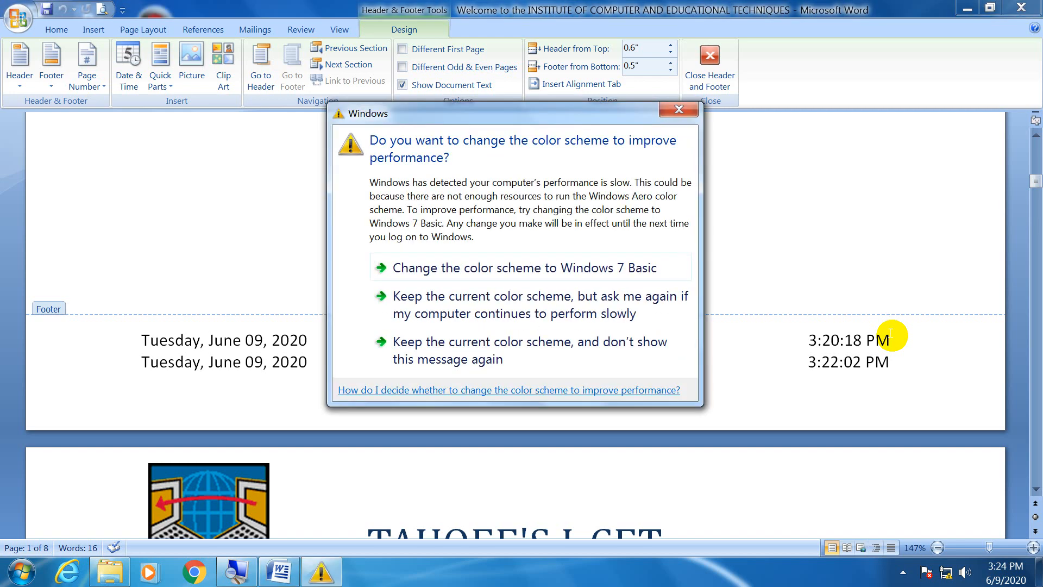
Keep the current Windows color scheme and stop the performance message from showing again.
click(592, 350)
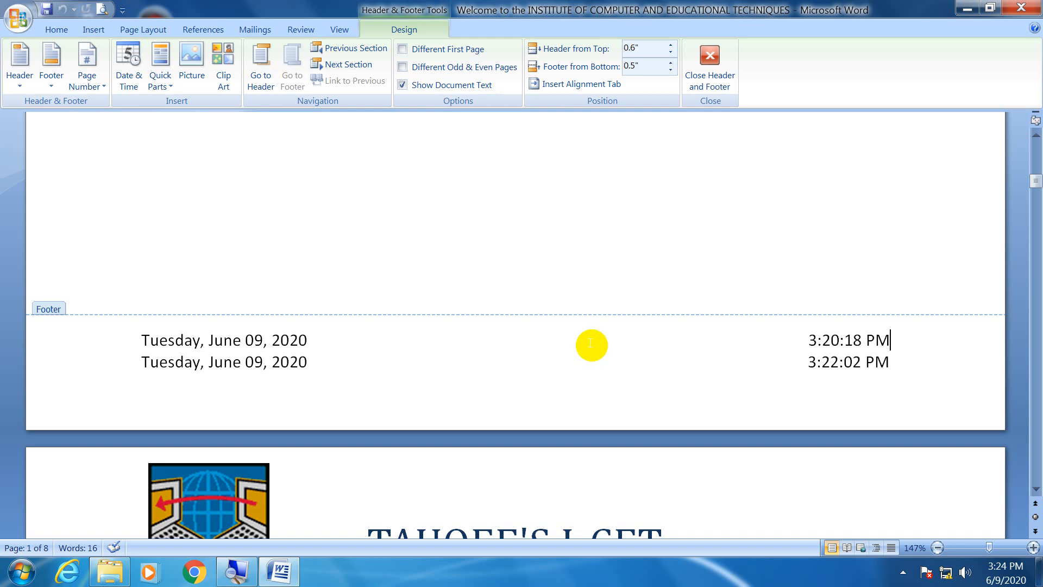
Insert a Plain Number page number at the current position in the center of the footer's second line.
click(512, 351)
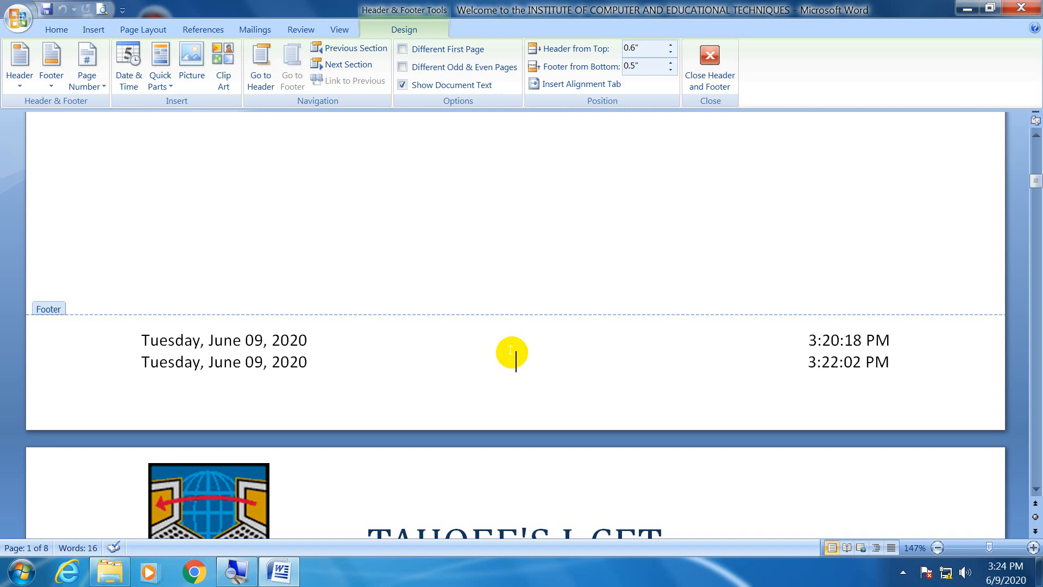
click(76, 85)
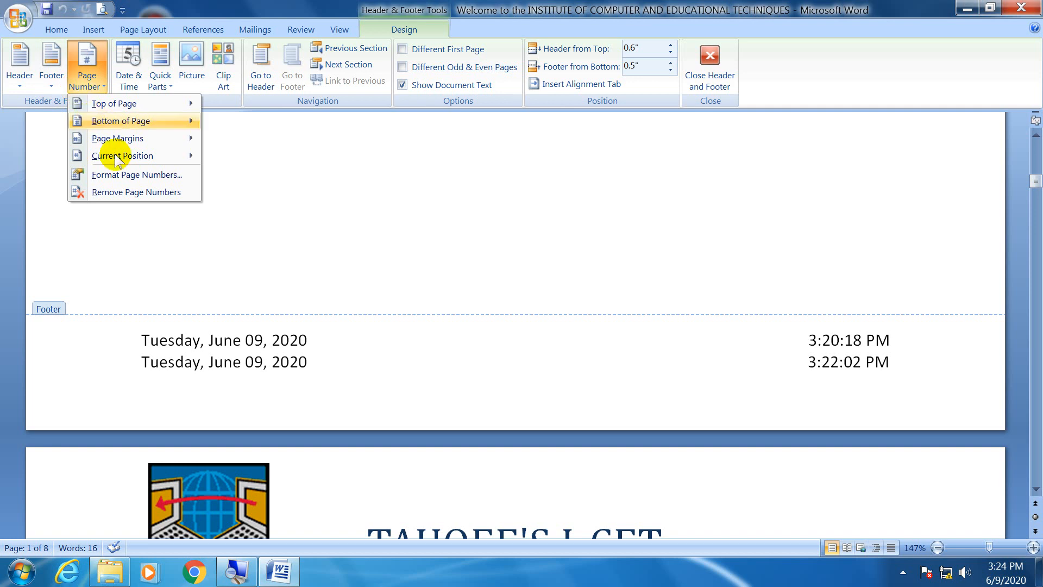
click(553, 375)
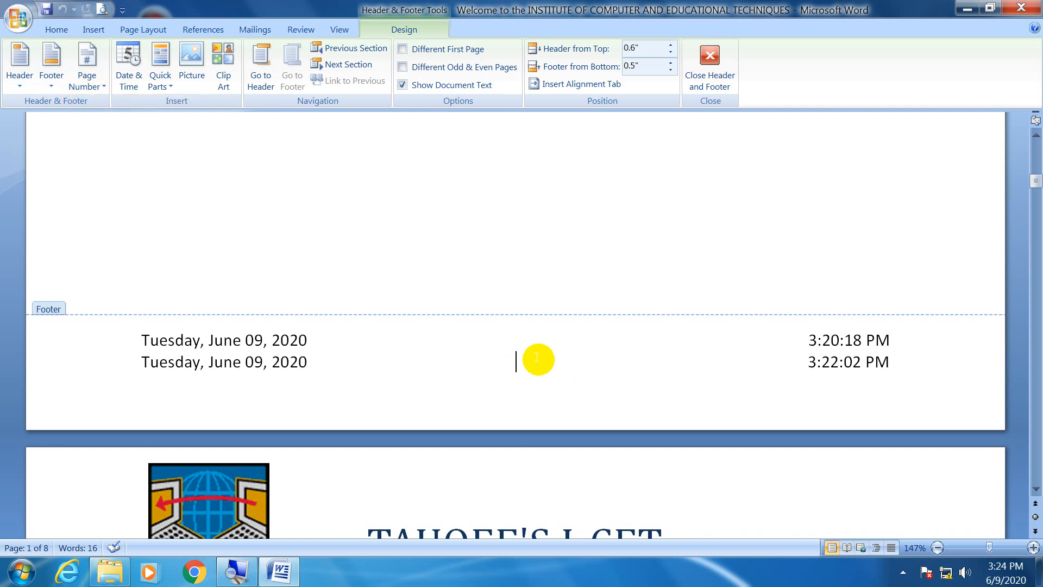
click(82, 86)
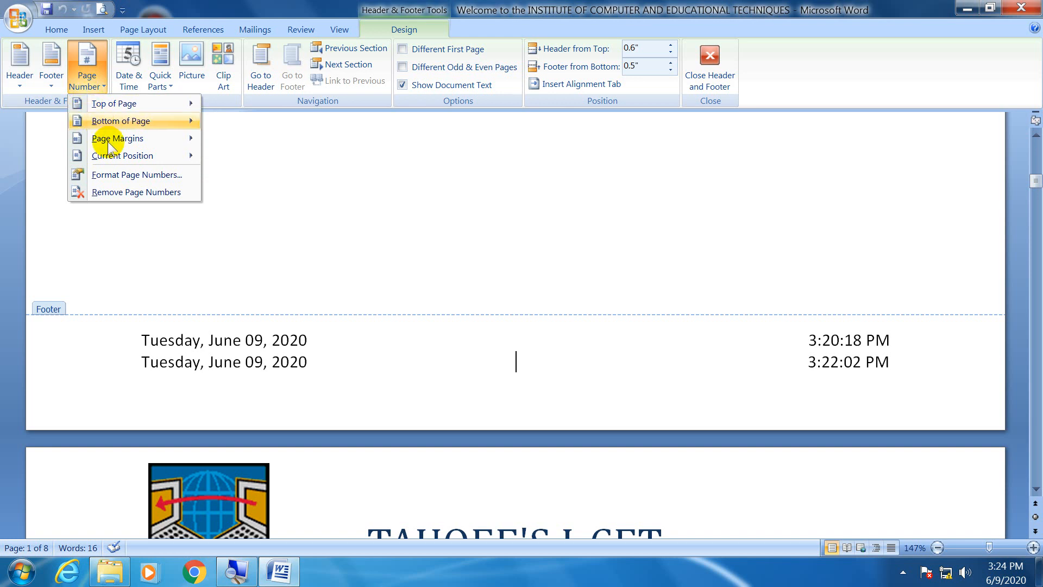
mouse_move(110, 161)
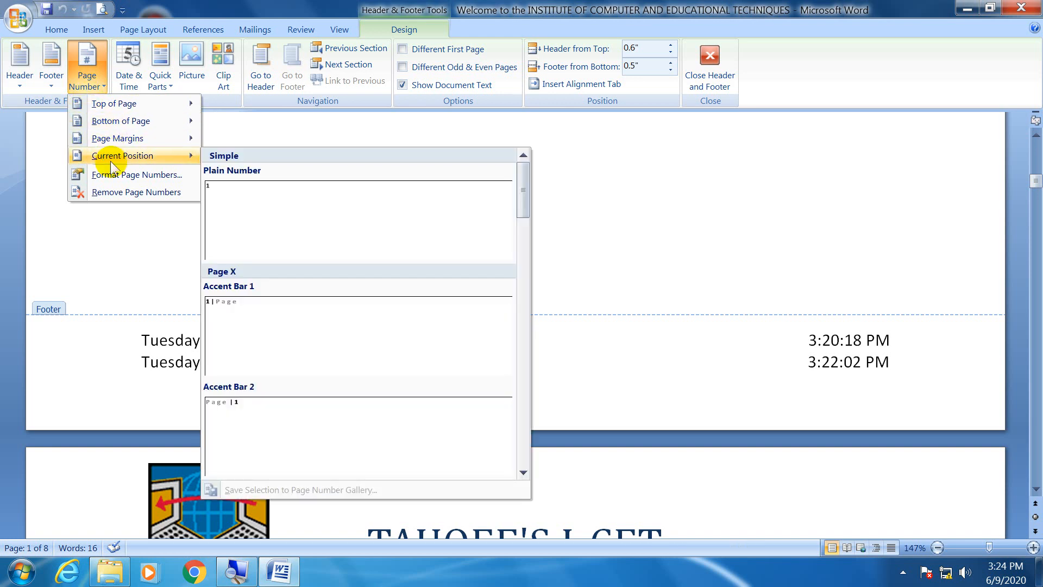
click(231, 239)
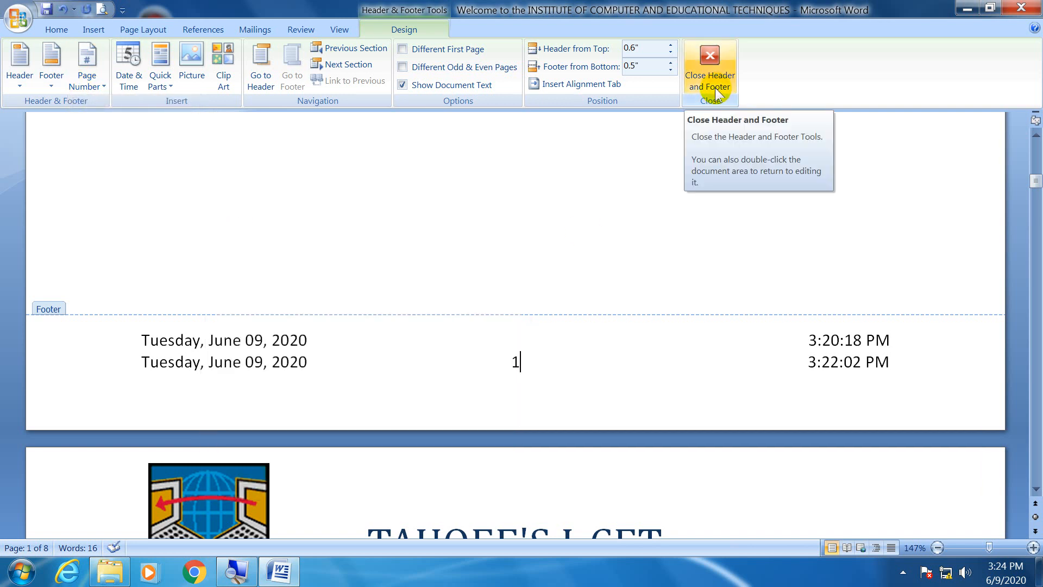
Review the first page's logo header and its footer with the dates, times and page number.
scroll(547, 279, up, 1)
scroll(547, 279, up, 8)
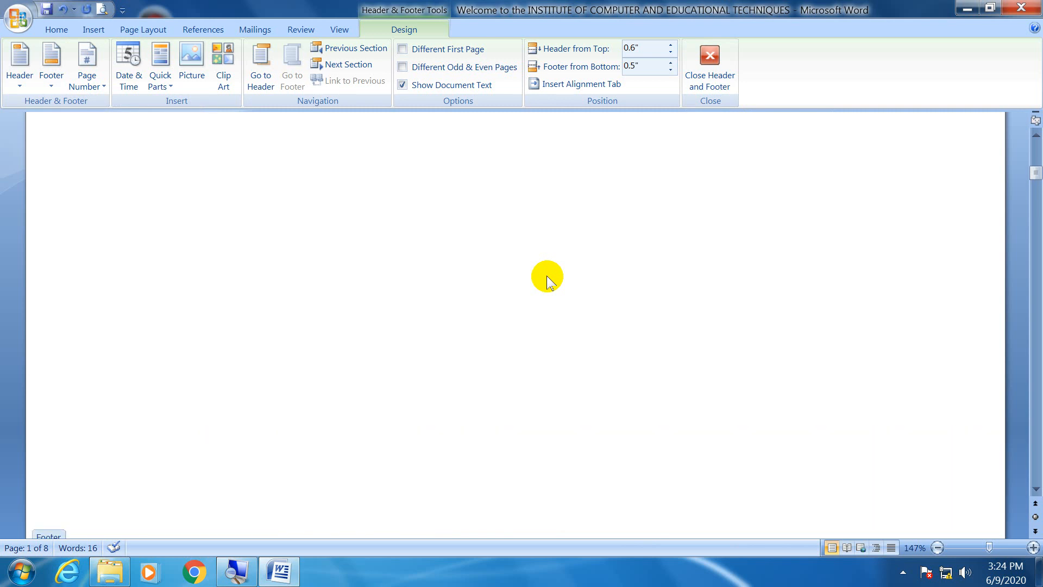
scroll(549, 280, up, 2)
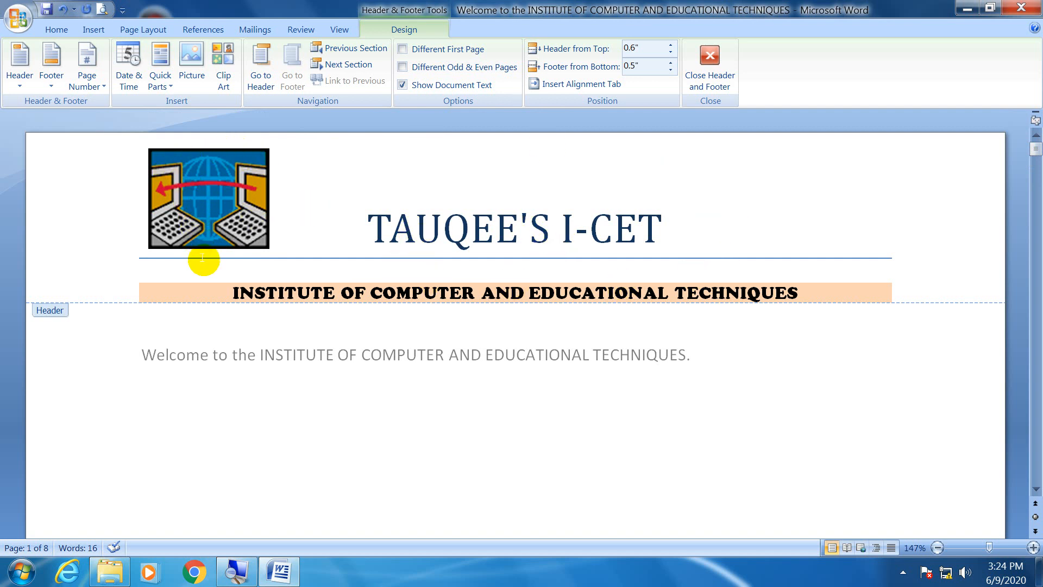
scroll(203, 259, down, 10)
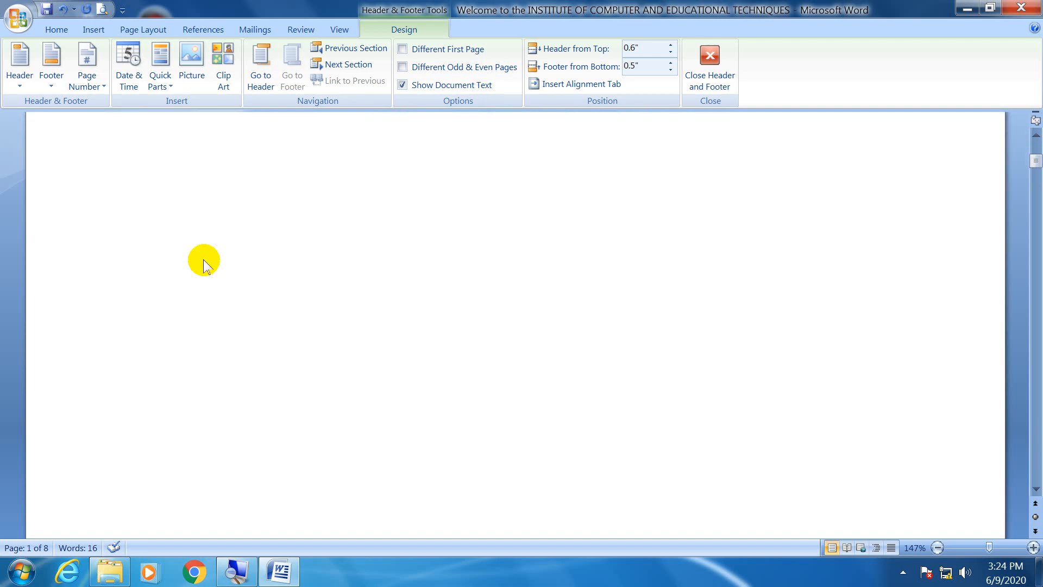
scroll(203, 259, up, 3)
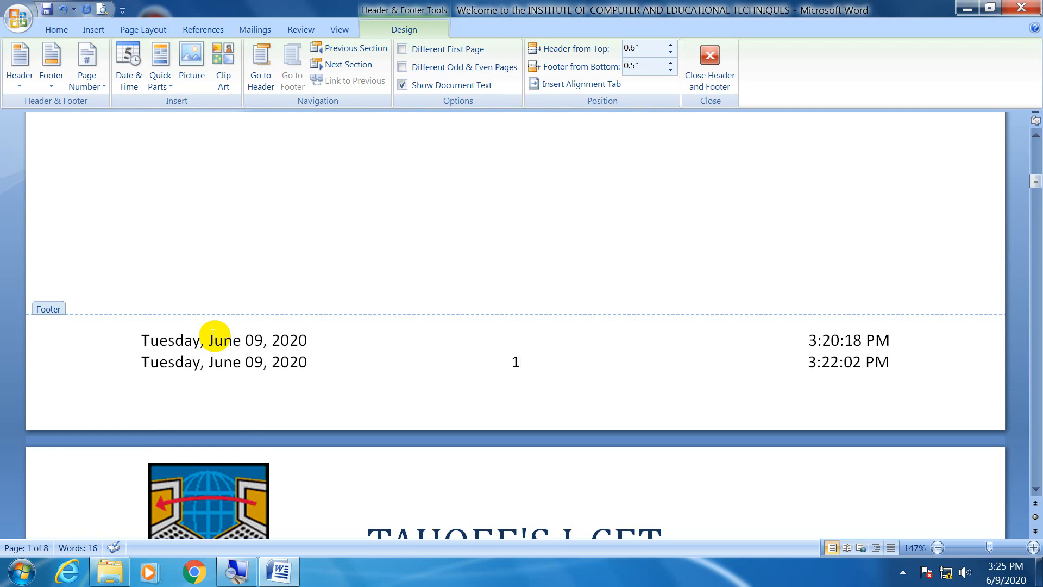
Examine the page numbers in the footers and the repeated logo header from page 1 through page 6.
scroll(214, 336, down, 3)
scroll(214, 336, down, 6)
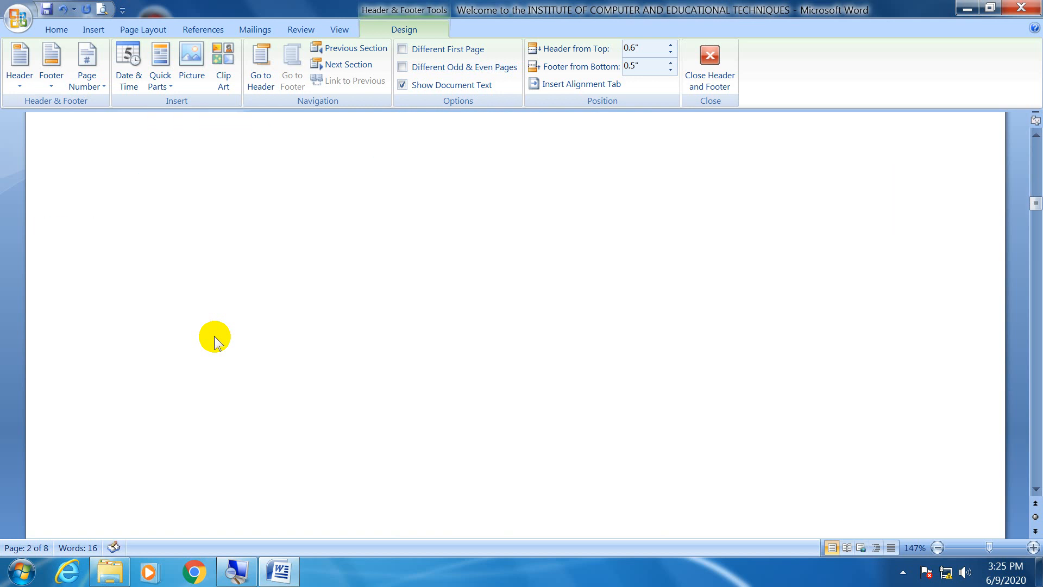
scroll(214, 336, down, 3)
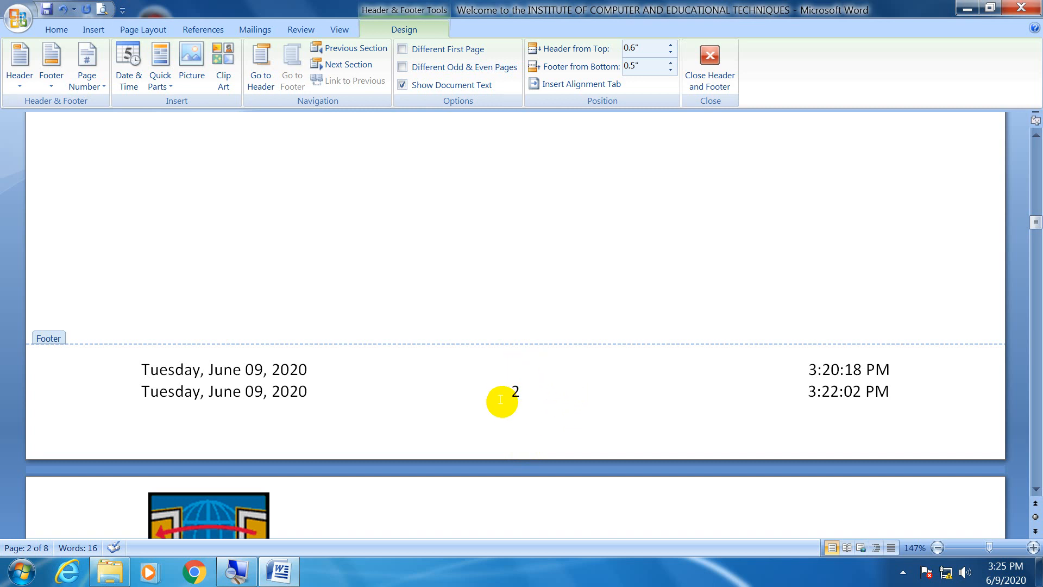
scroll(498, 467, down, 5)
scroll(499, 467, down, 8)
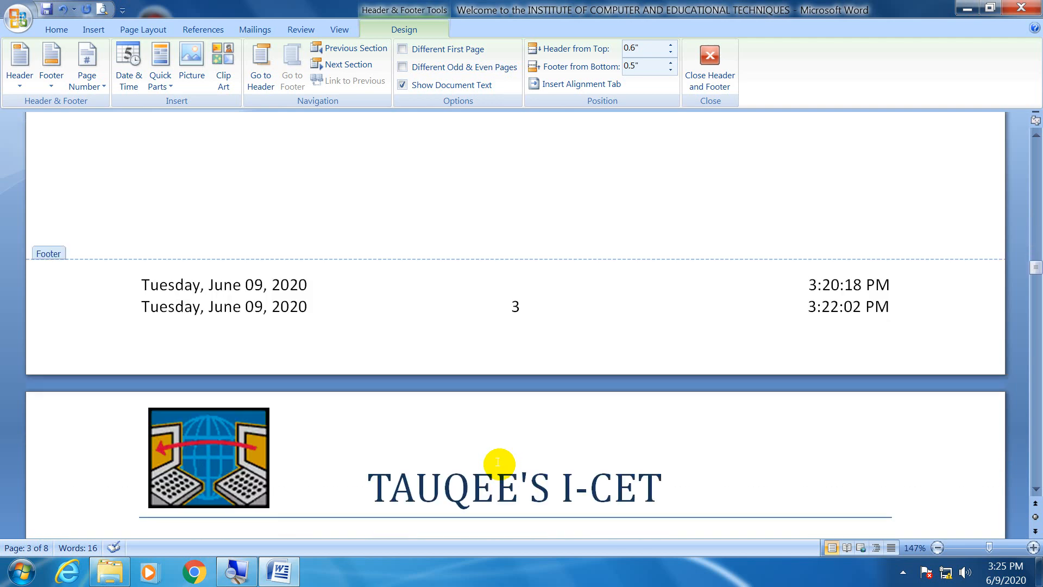
scroll(498, 463, down, 12)
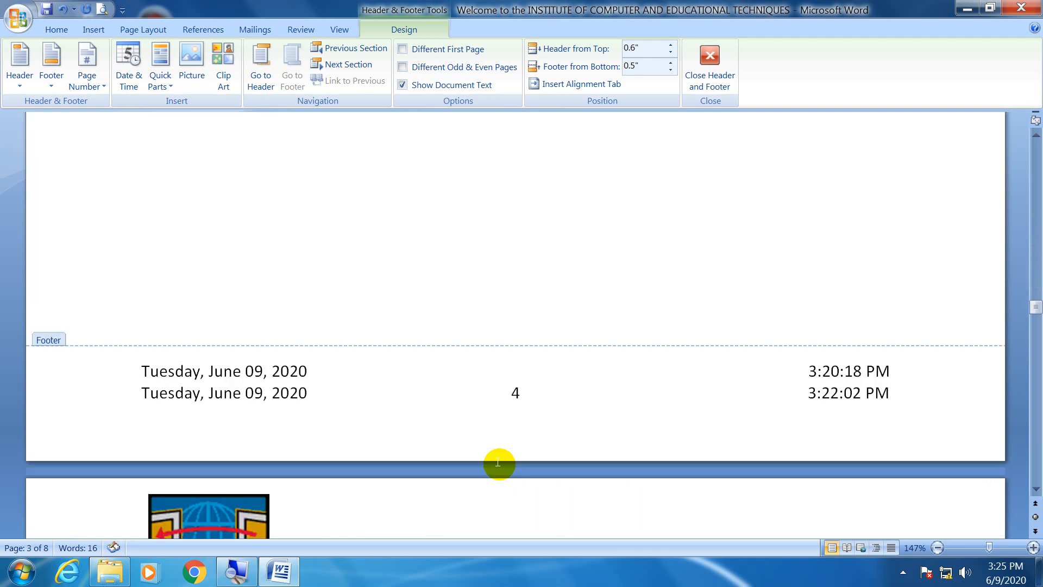
scroll(498, 463, down, 5)
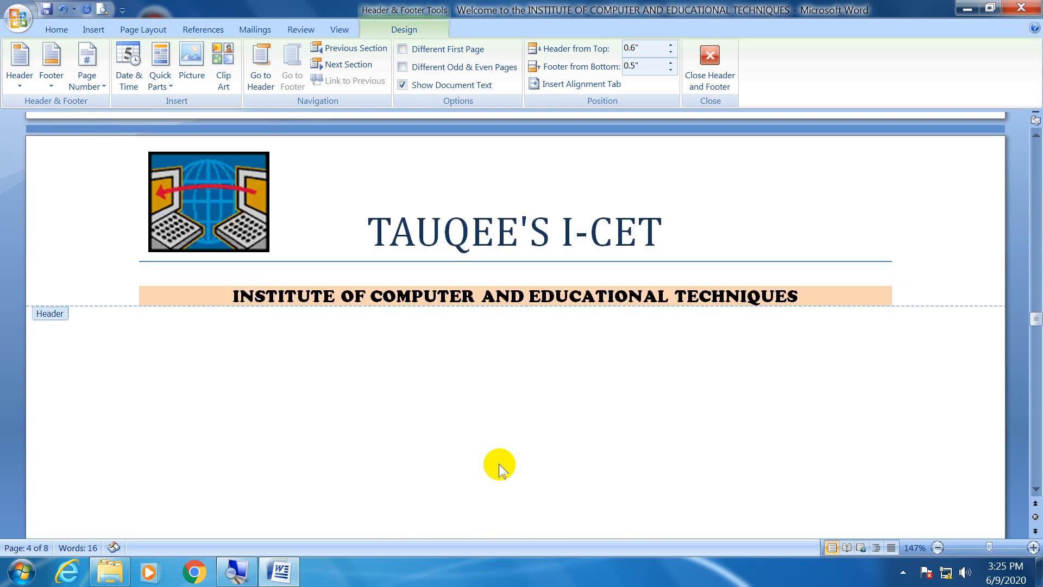
scroll(499, 465, down, 3)
scroll(499, 465, down, 8)
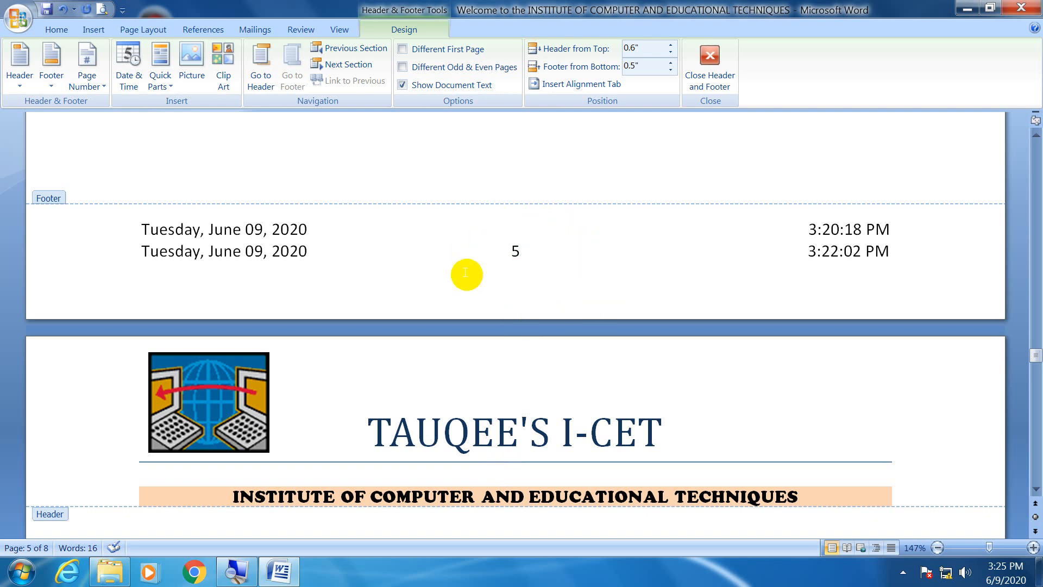
scroll(465, 416, down, 6)
scroll(465, 416, down, 7)
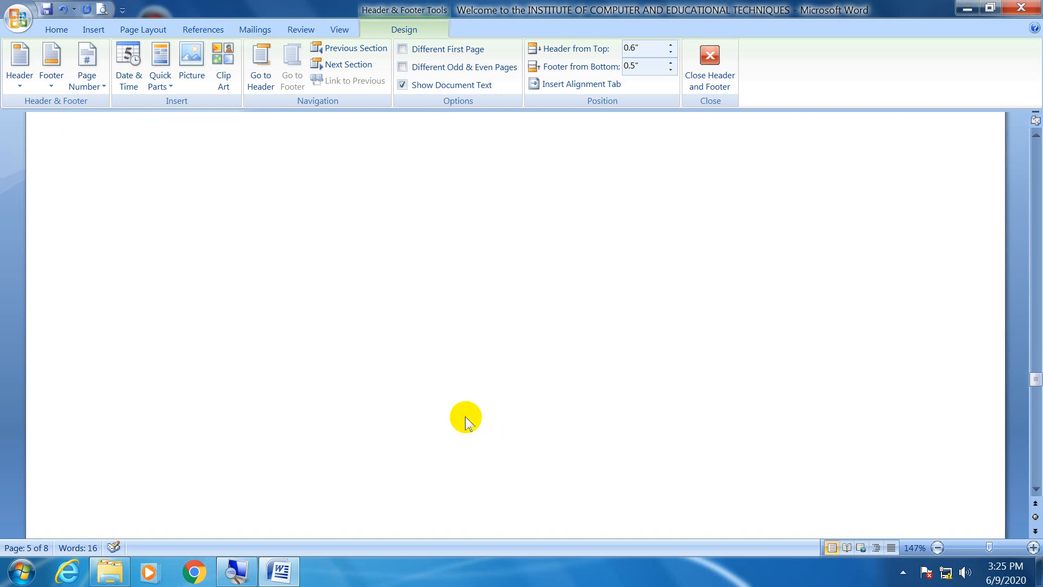
scroll(465, 418, down, 6)
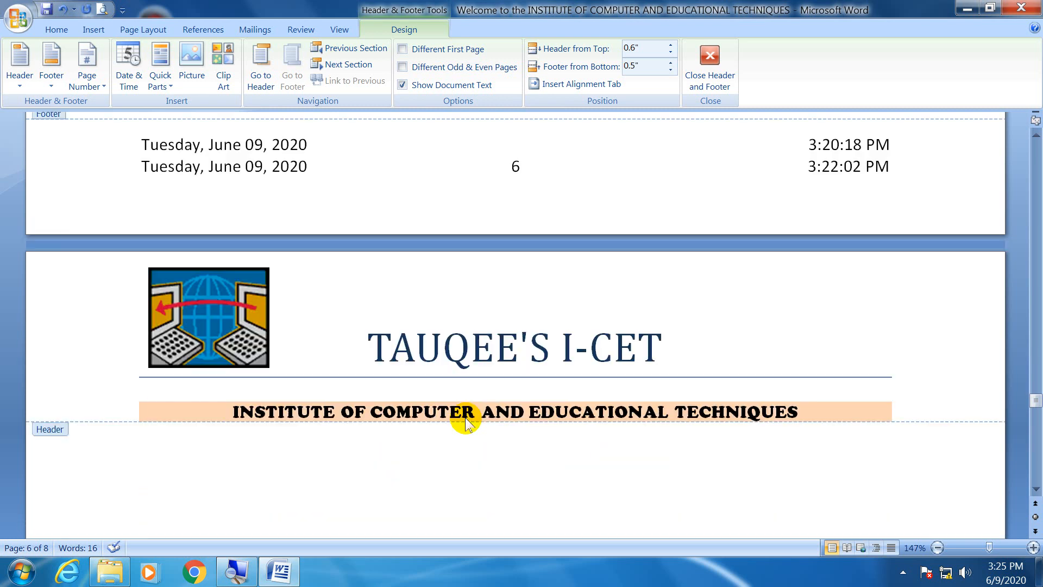
scroll(465, 417, up, 5)
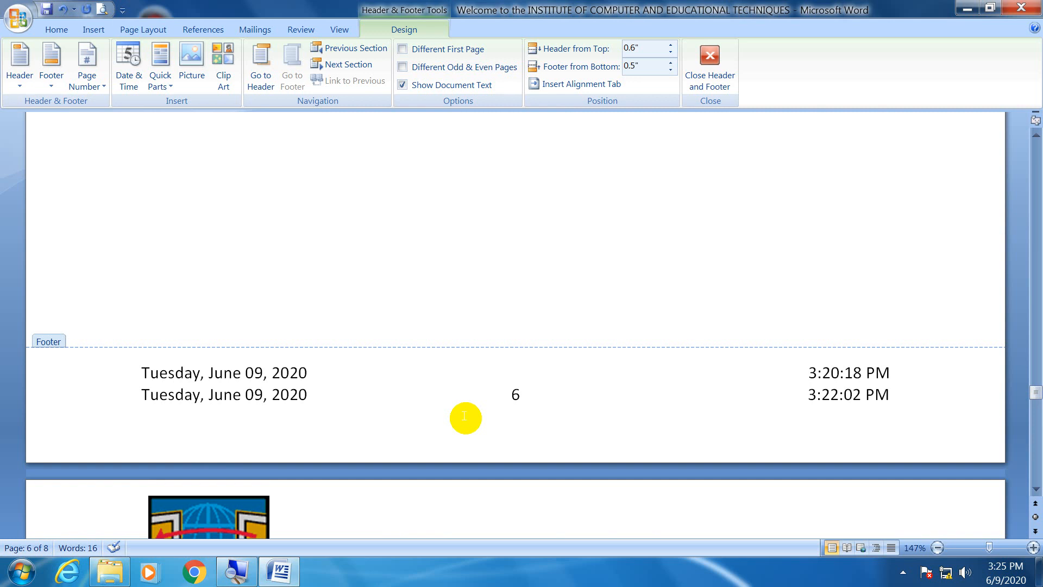
scroll(465, 417, down, 5)
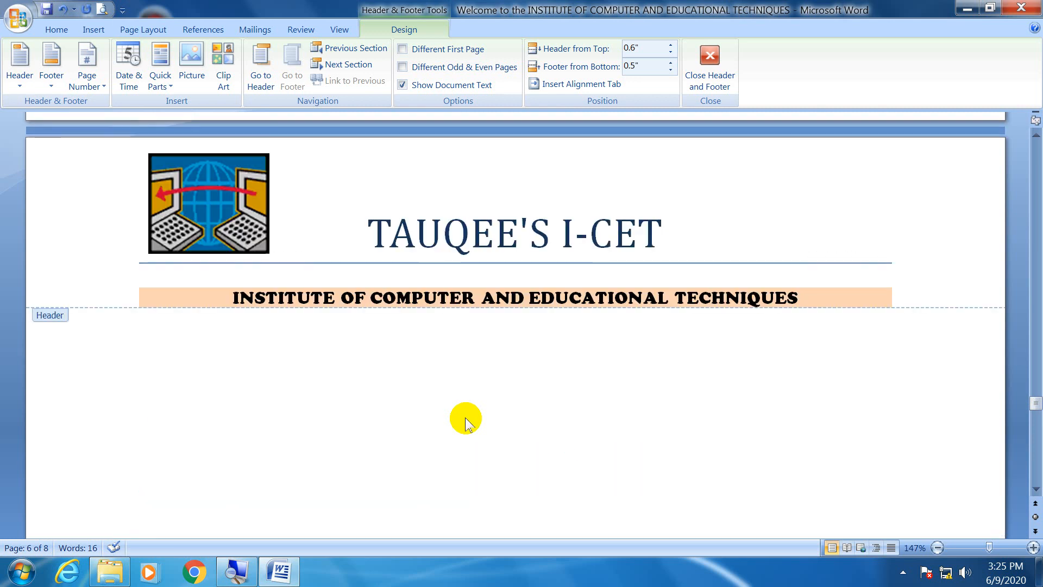
Go back through the pages to the logo header at the start of the document.
scroll(465, 417, up, 5)
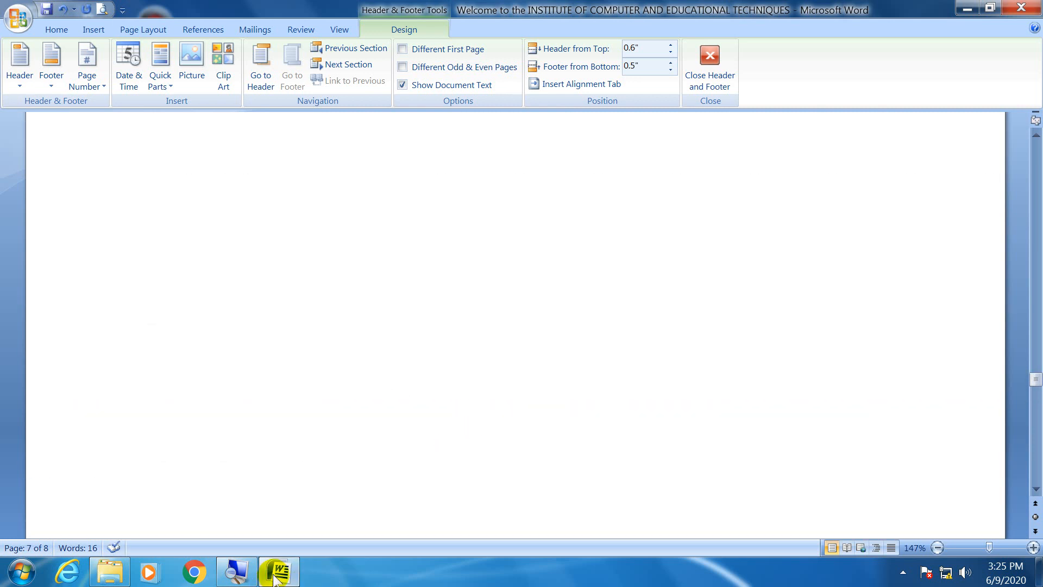
scroll(597, 380, up, 5)
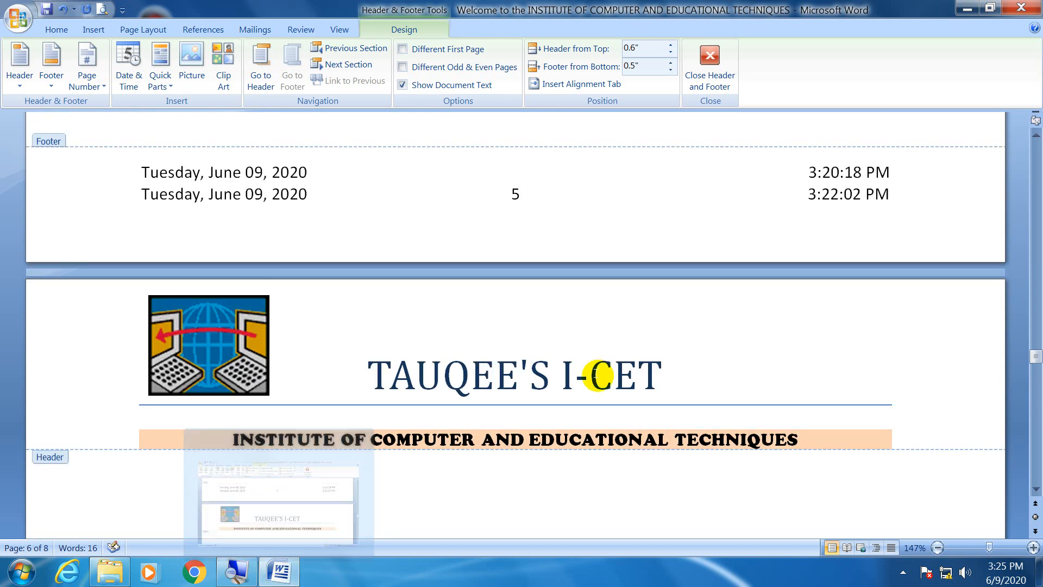
scroll(598, 380, up, 10)
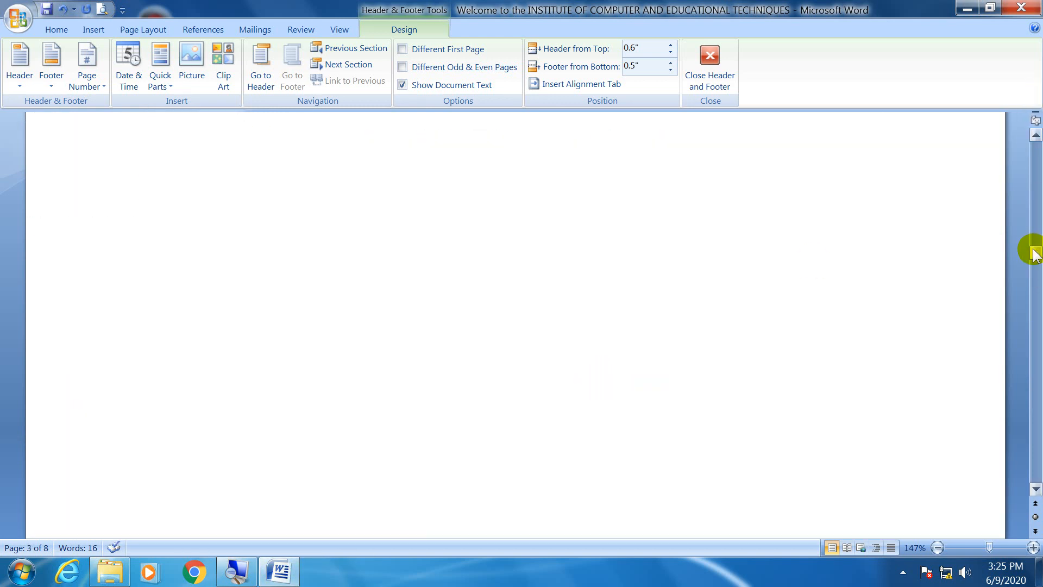
drag(1034, 247, 1035, 145)
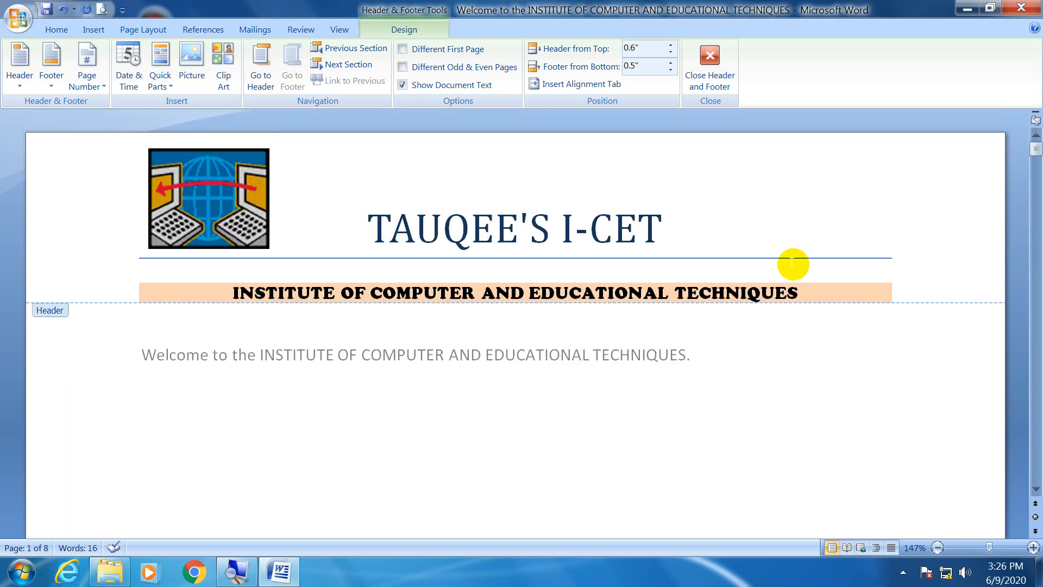